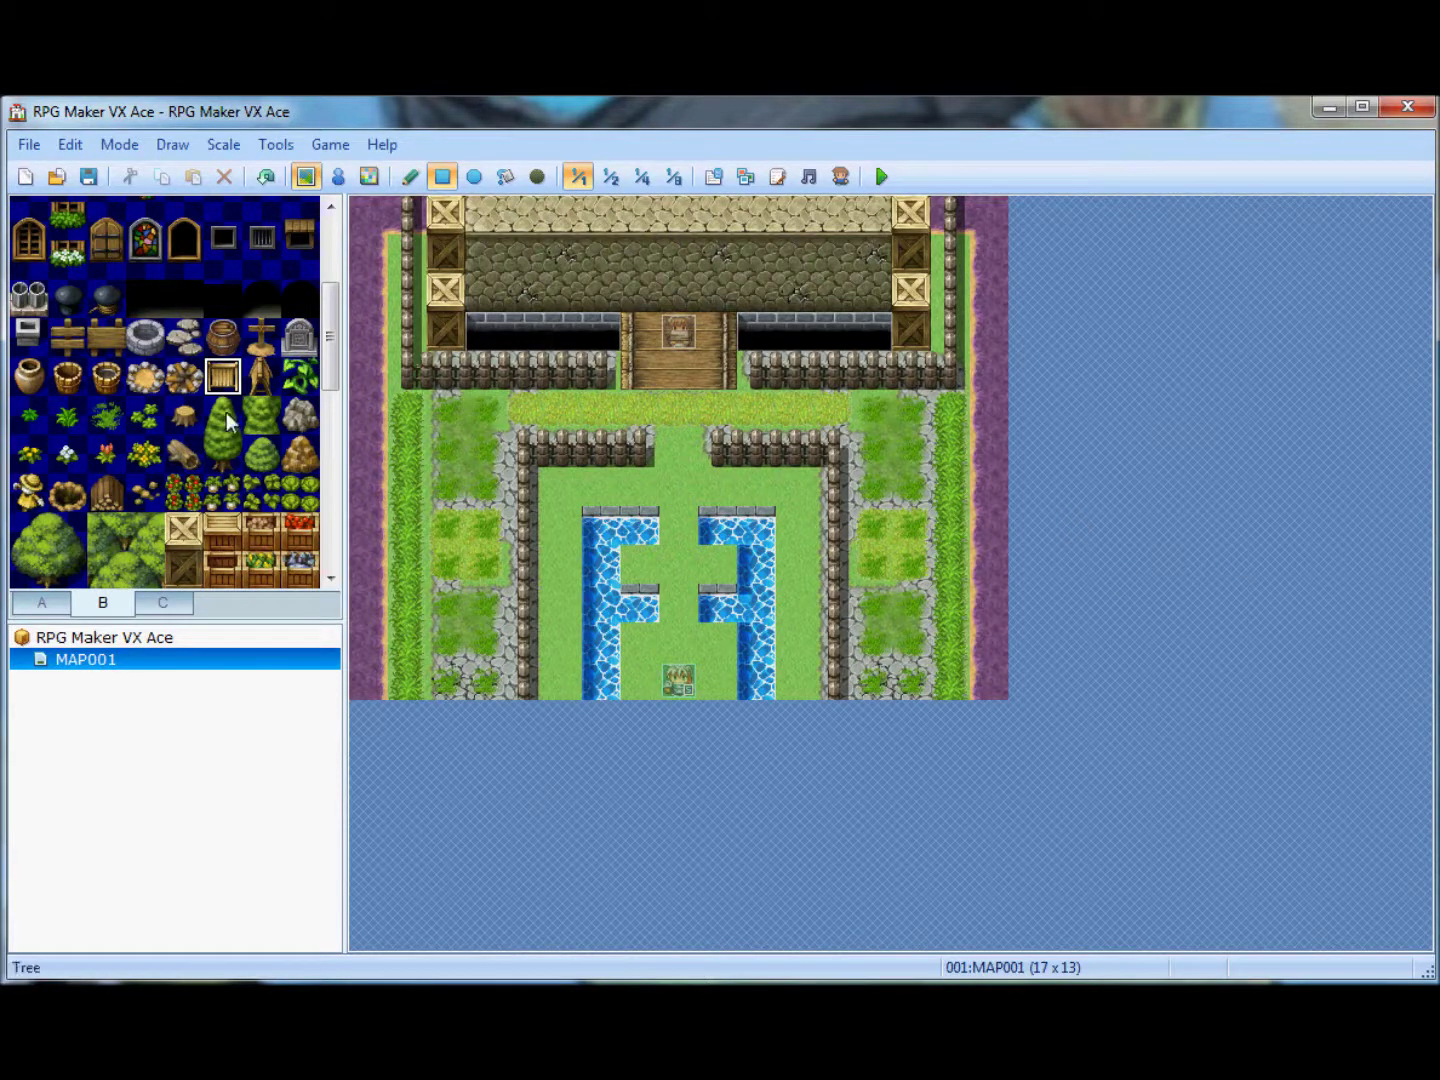
# Try an ice-topped brick wall strip beside the fence, then undo it
pyautogui.click(228, 491)
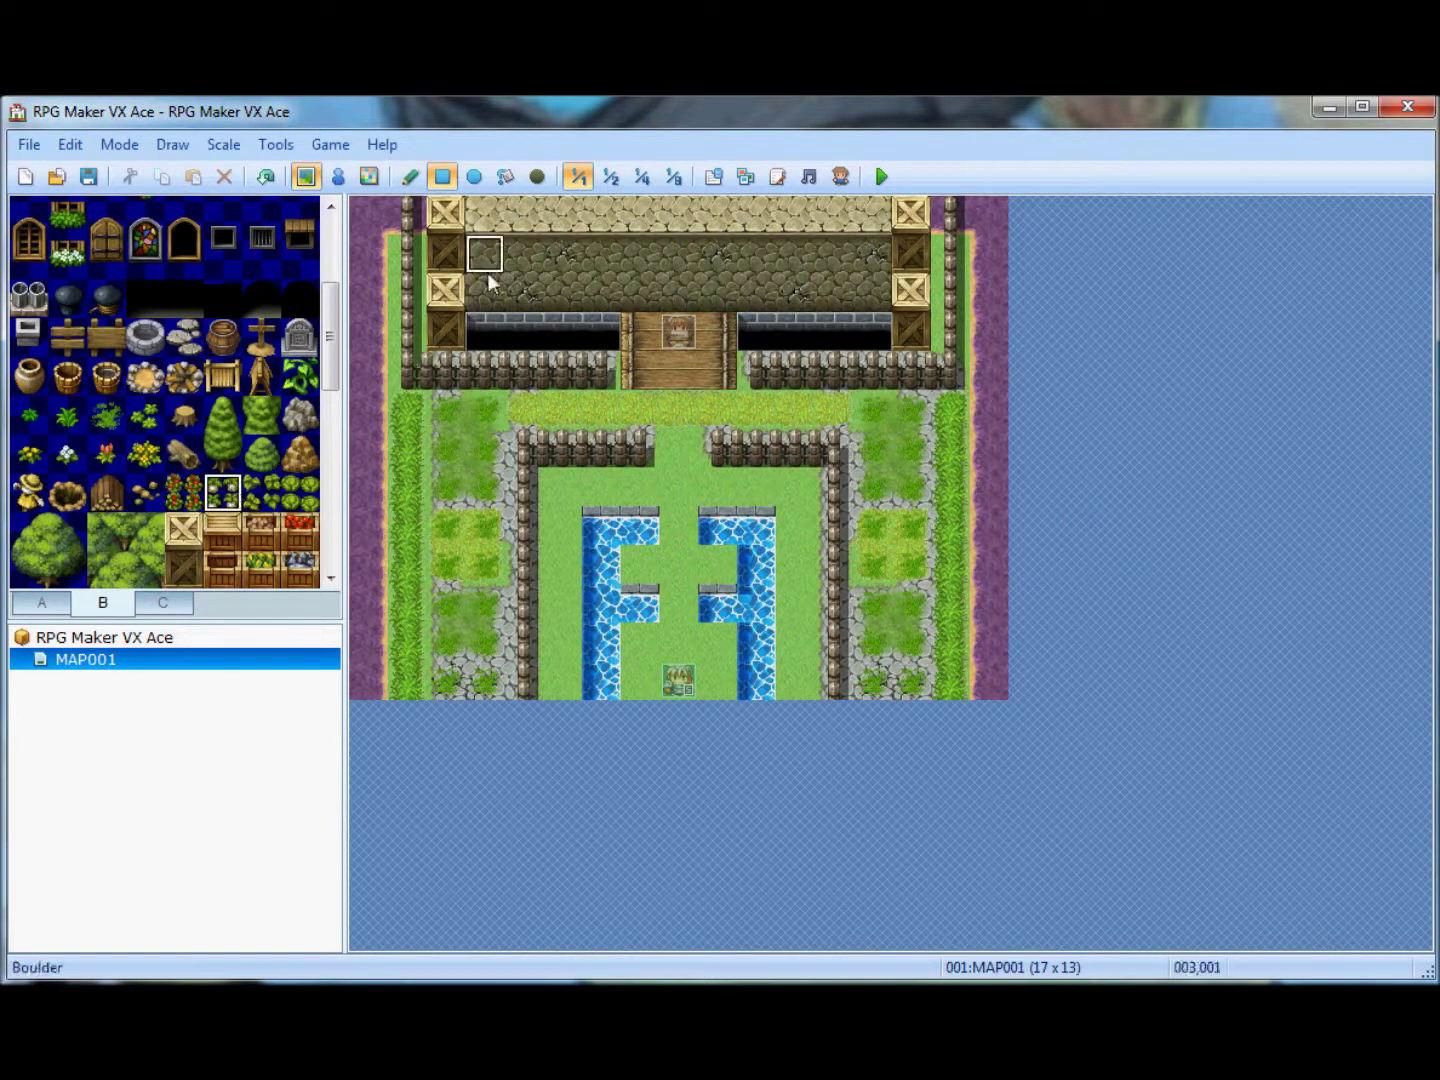
pyautogui.click(474, 176)
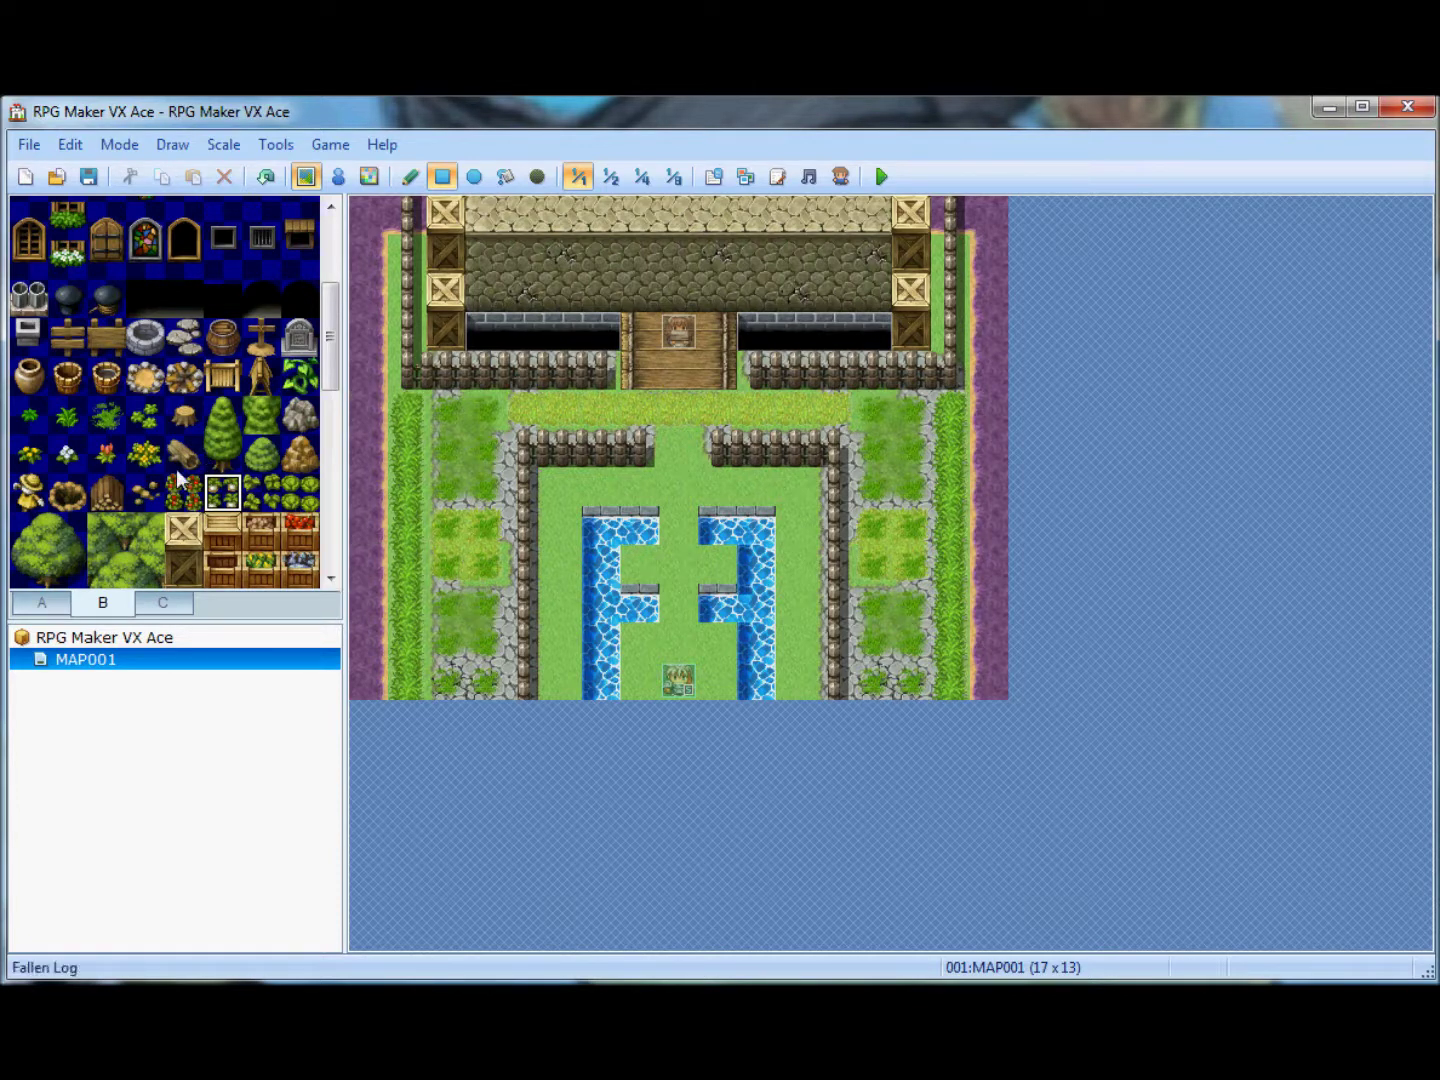
pyautogui.click(62, 601)
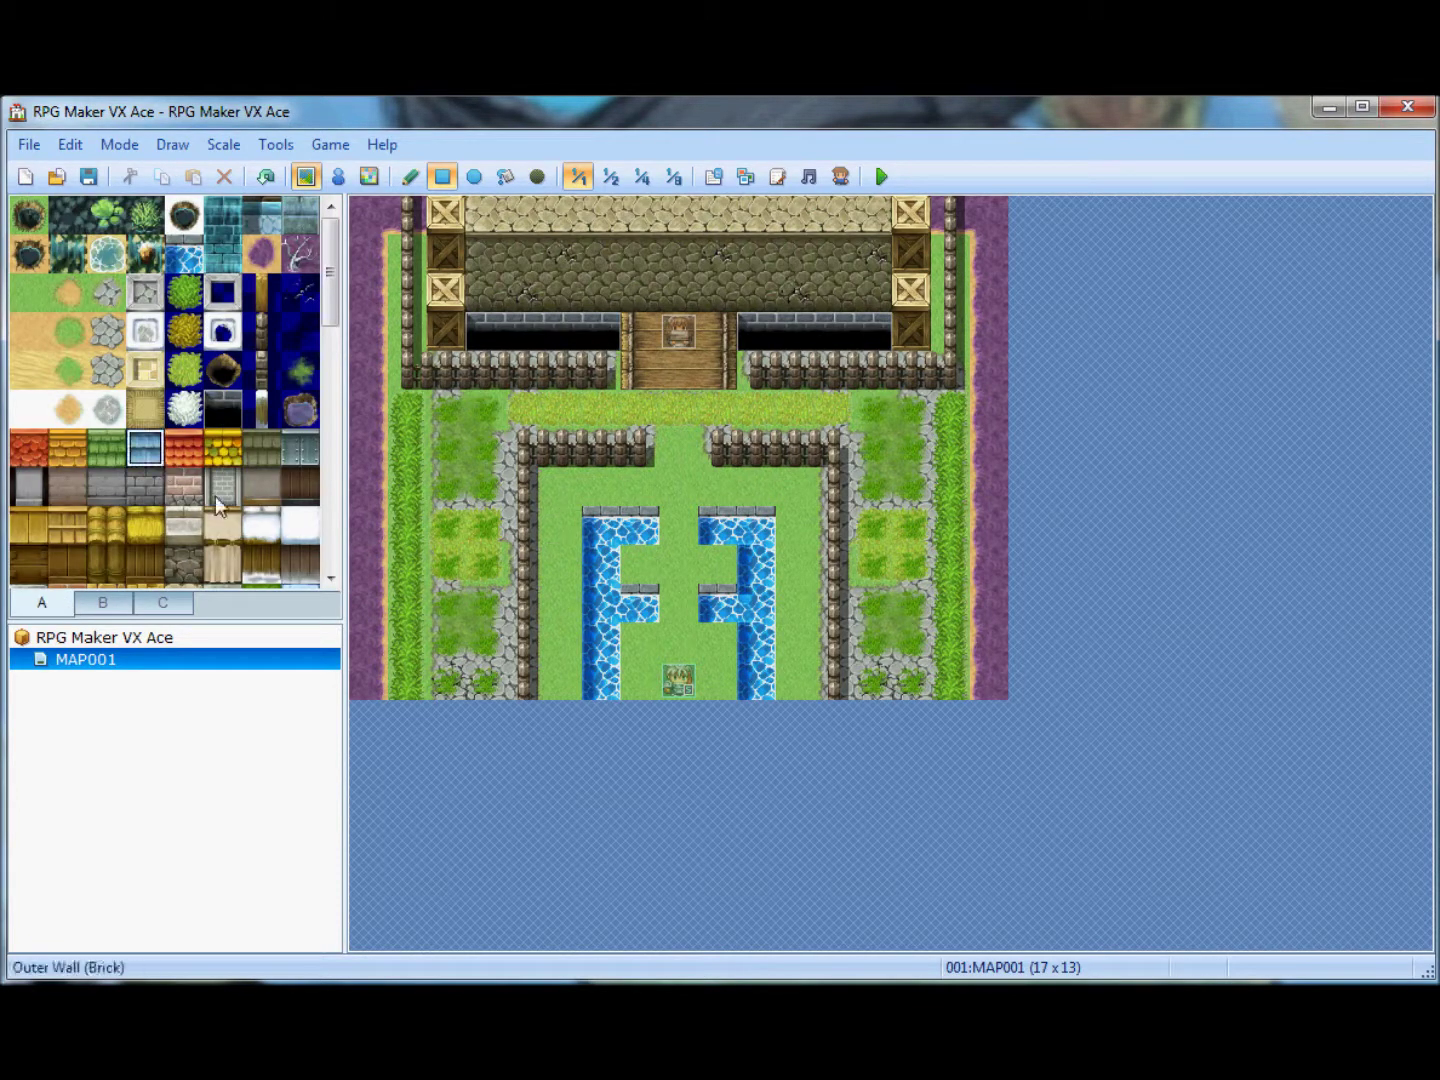
pyautogui.moveTo(147, 491); pyautogui.dragTo(145, 450)
pyautogui.moveTo(867, 486); pyautogui.dragTo(1019, 486)
pyautogui.hotkey('ctrl', 'z')
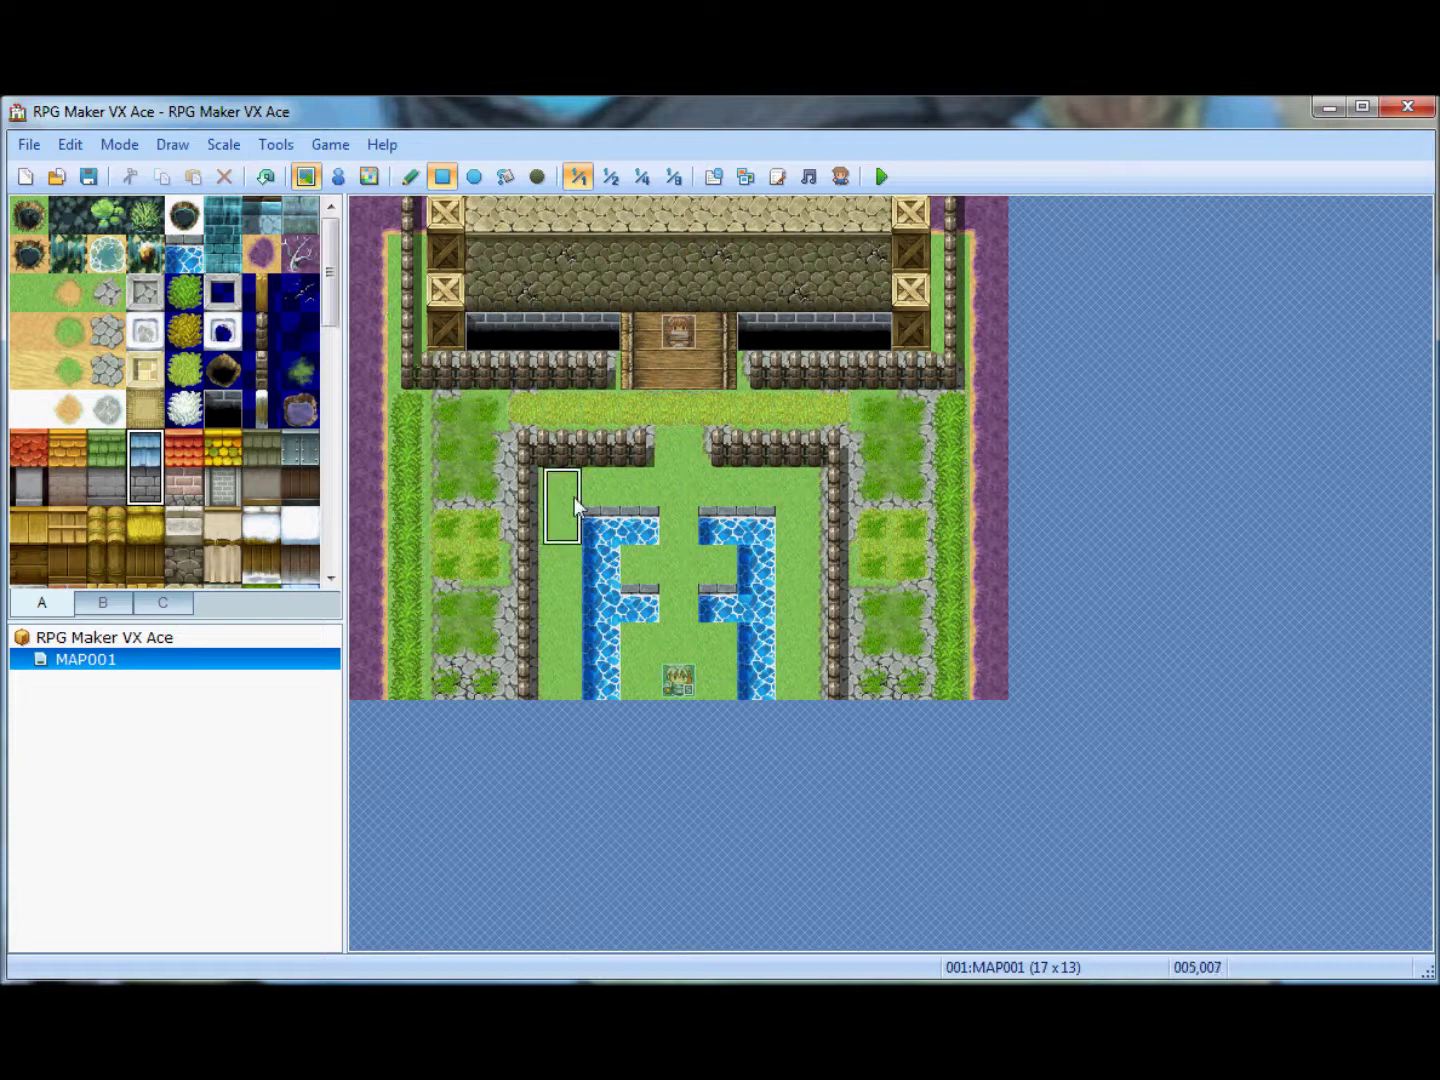
# Paint yellow roof tiles over the top-right corner and the top-left area
pyautogui.click(189, 499)
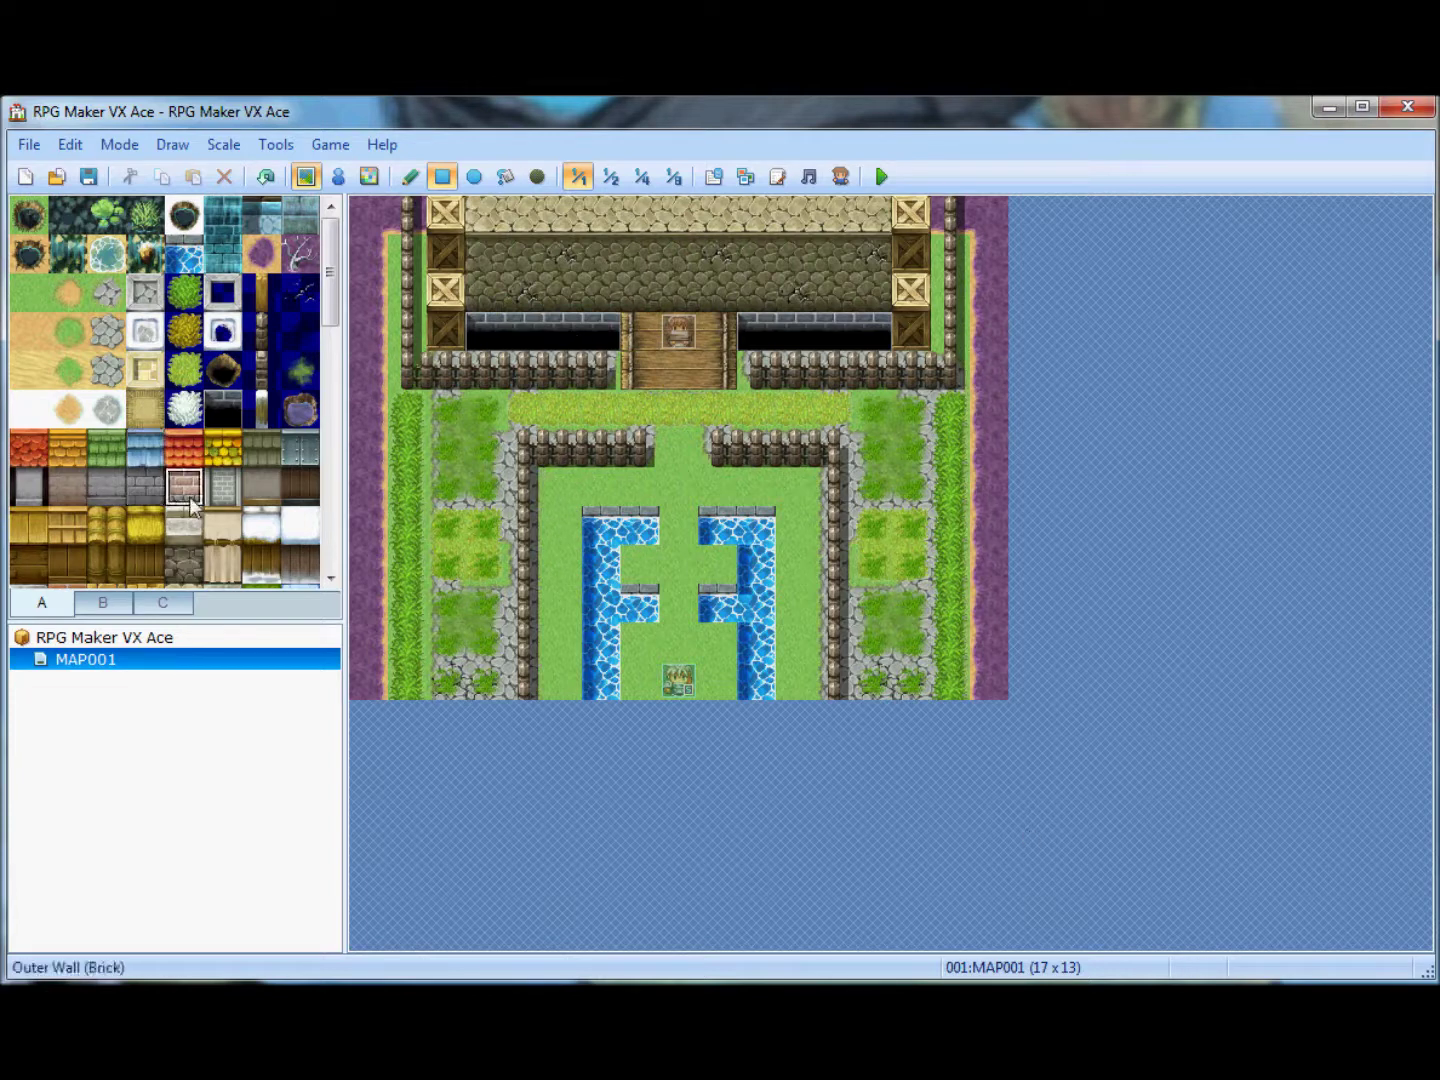
pyautogui.scroll(-5, 204, 504)
pyautogui.scroll(4, 221, 508)
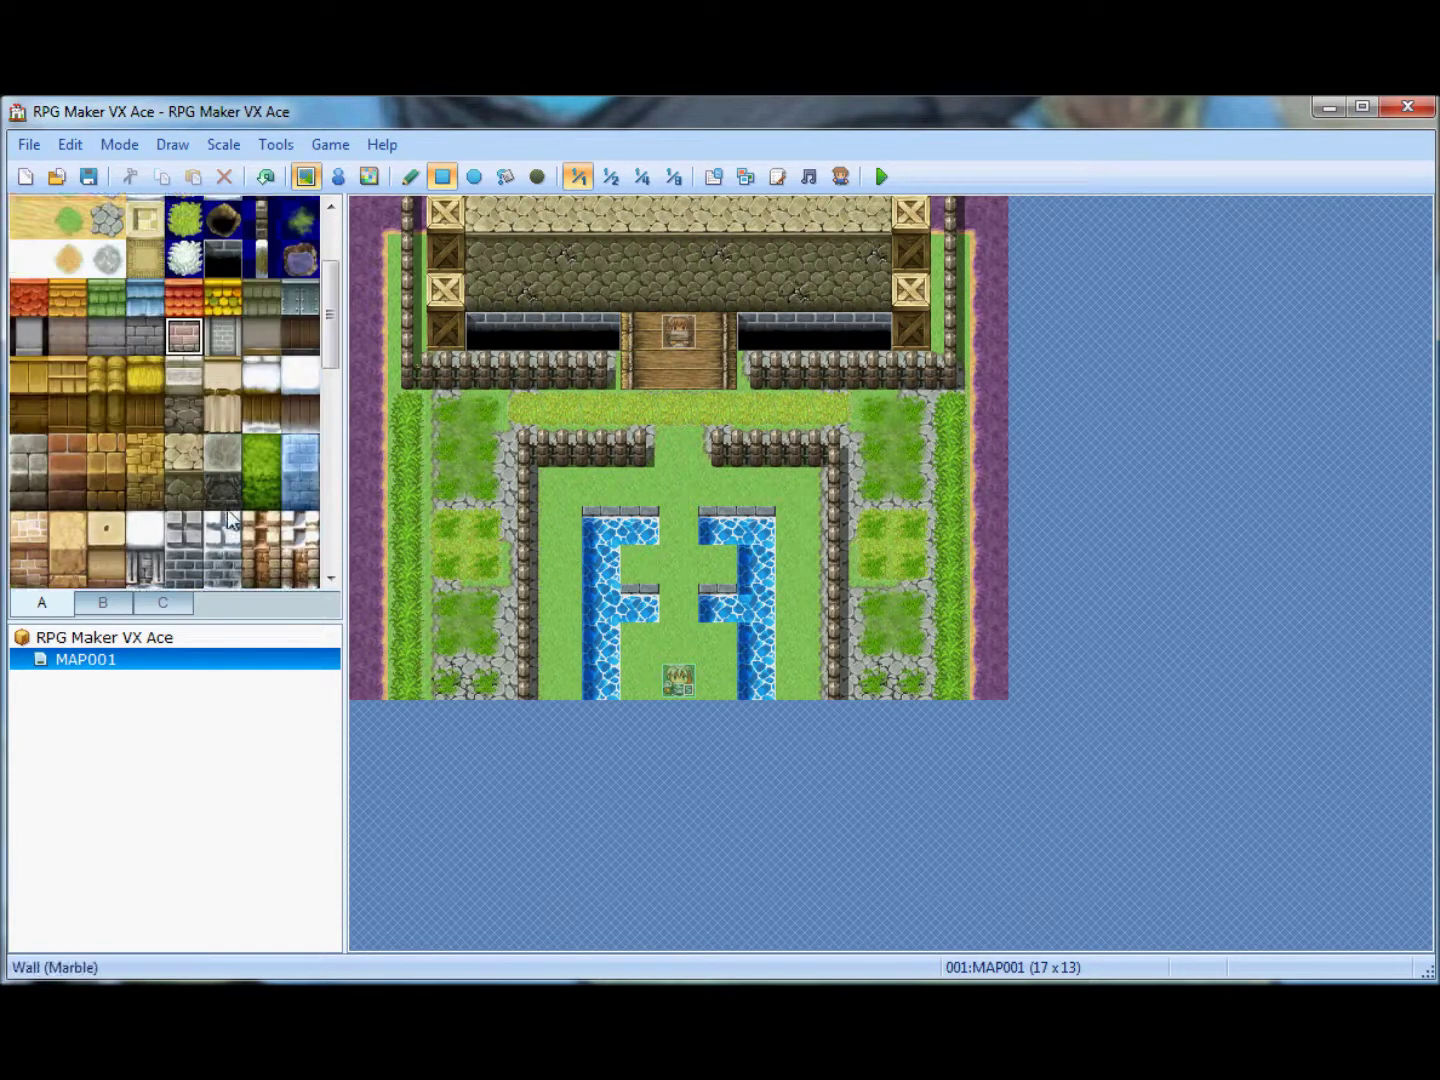
pyautogui.scroll(3, 229, 517)
pyautogui.moveTo(221, 451); pyautogui.dragTo(222, 489)
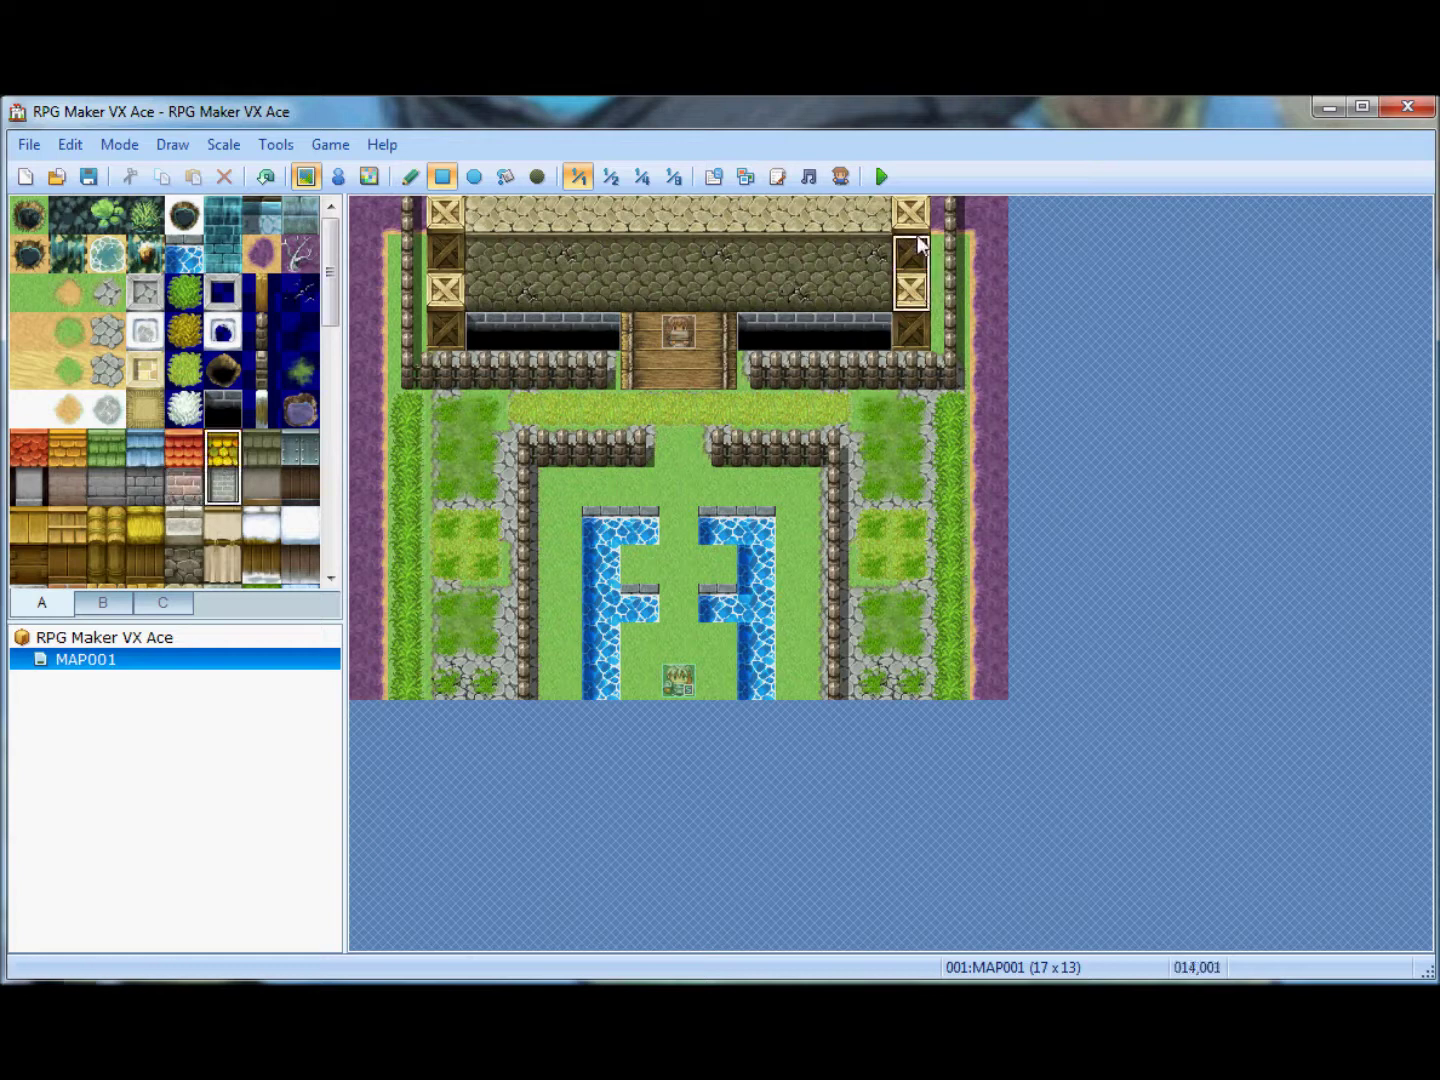
pyautogui.moveTo(918, 245); pyautogui.dragTo(989, 282)
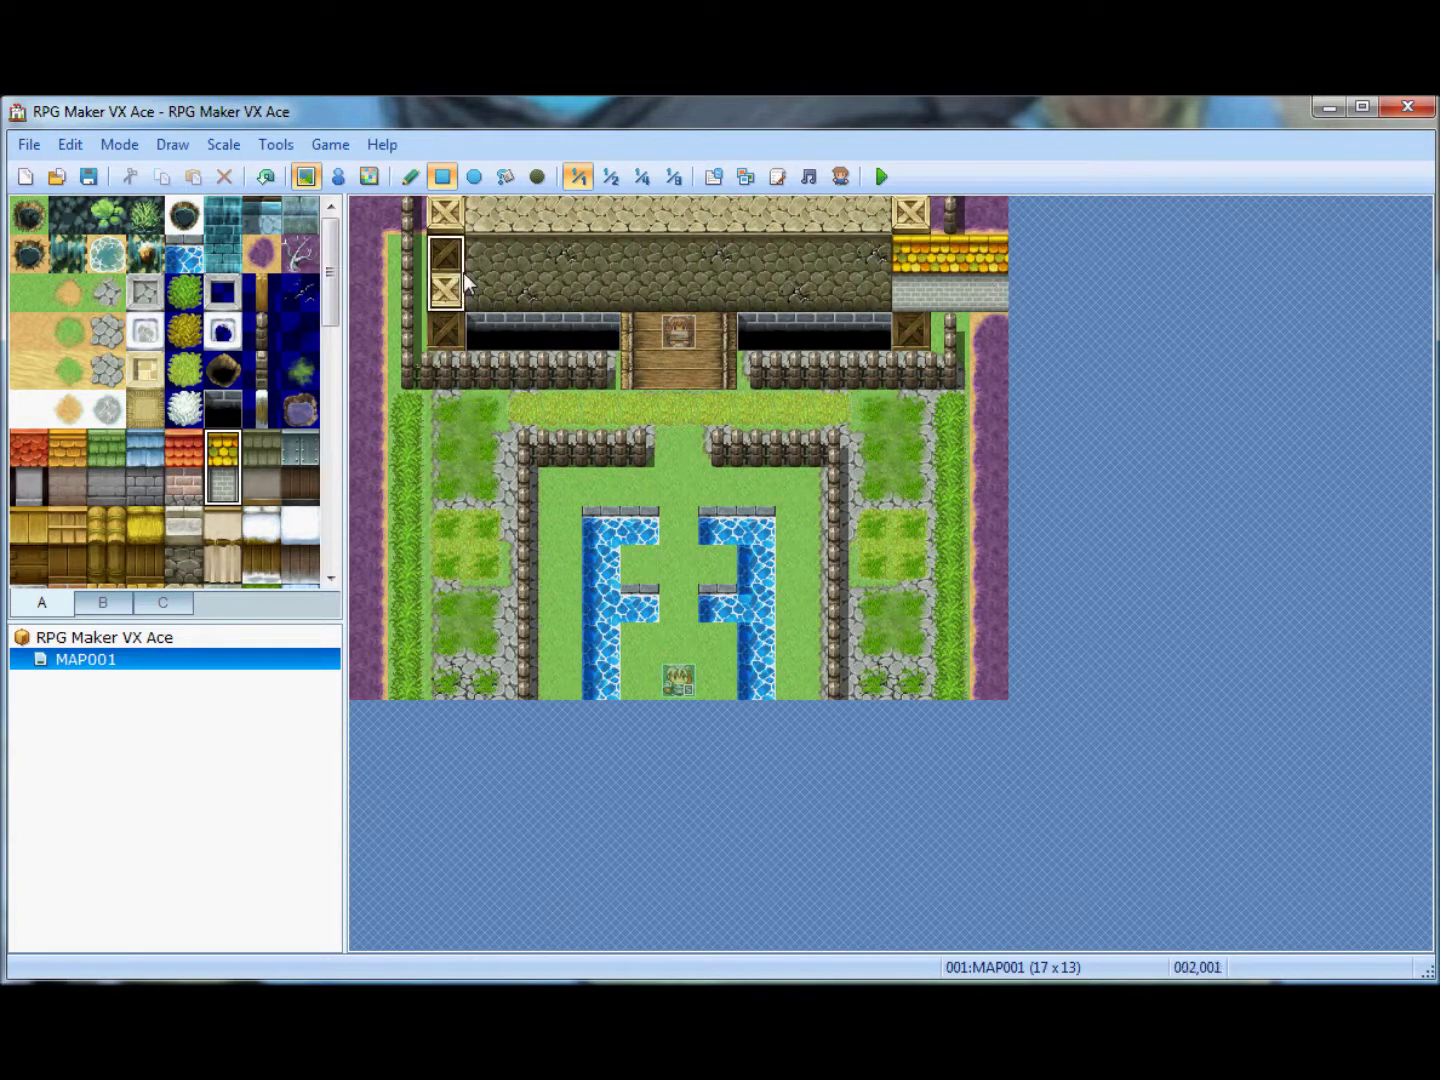
pyautogui.moveTo(463, 273); pyautogui.dragTo(387, 292)
# Fill the top corners with the single roof tile, undoing the full top-row fill
pyautogui.click(228, 460)
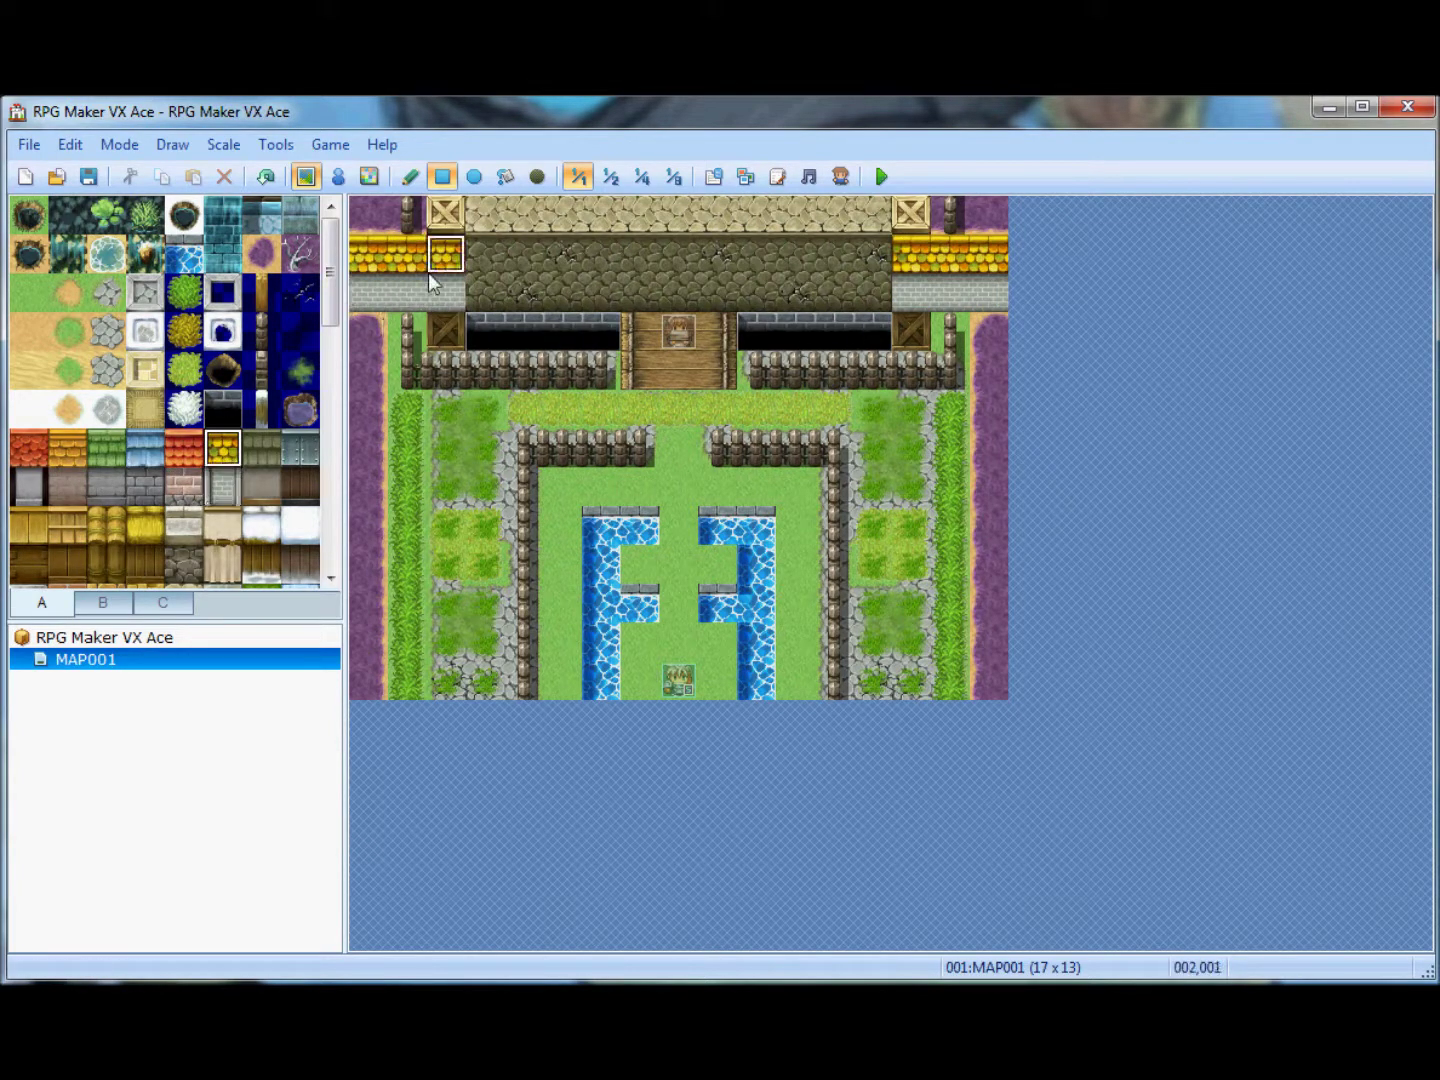
pyautogui.moveTo(440, 215); pyautogui.dragTo(370, 215)
pyautogui.moveTo(990, 215)
pyautogui.mouseDown()
pyautogui.moveTo(474, 200)
pyautogui.moveTo(466, 221)
pyautogui.mouseUp()
pyautogui.hotkey('ctrl', 'z')
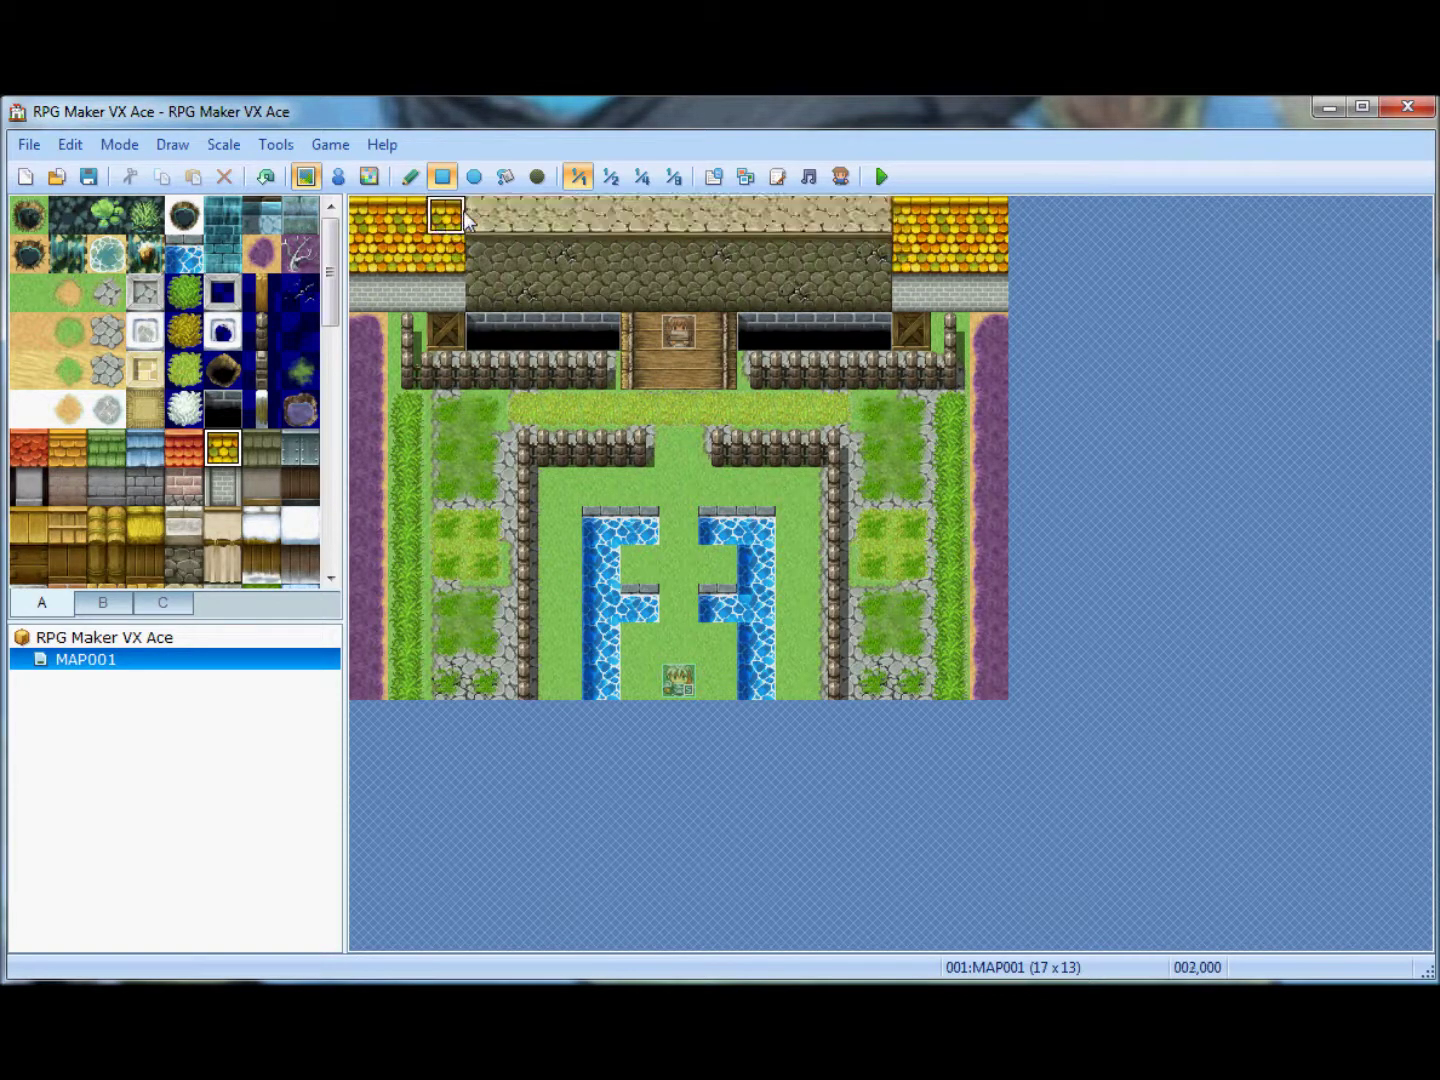
# Fill the row between the roofs with grey wall and cover the remaining top rows with roof
pyautogui.click(222, 487)
pyautogui.moveTo(480, 292); pyautogui.dragTo(885, 298)
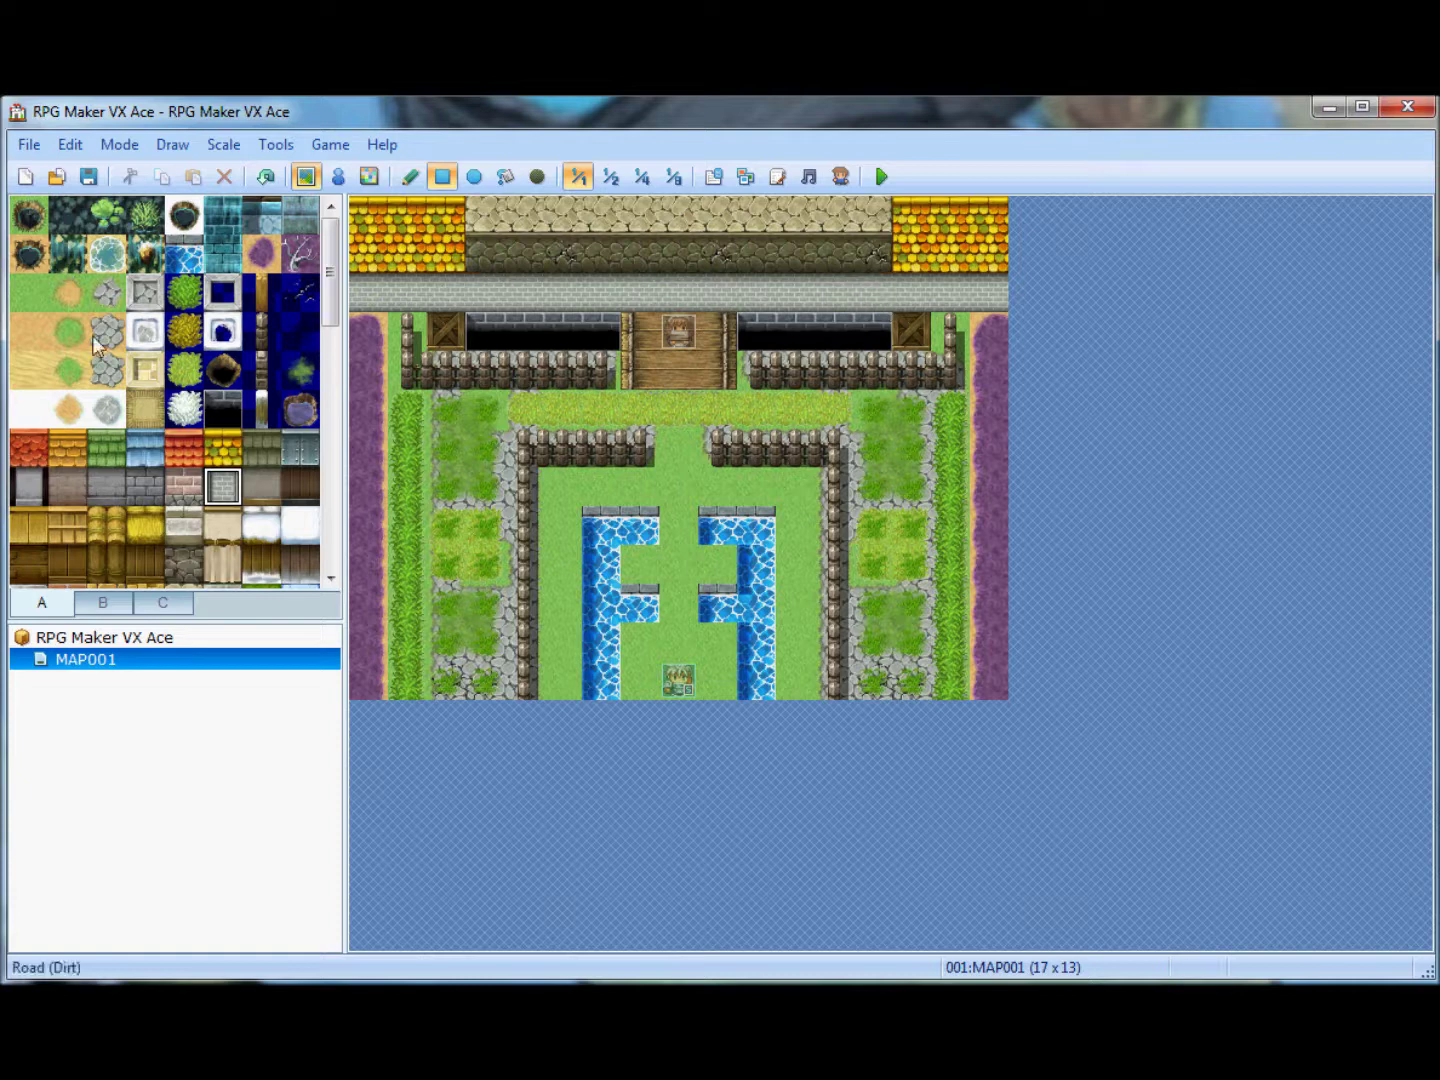
pyautogui.click(222, 448)
pyautogui.moveTo(479, 219)
pyautogui.mouseDown()
pyautogui.moveTo(835, 229)
pyautogui.moveTo(497, 247)
pyautogui.mouseUp()
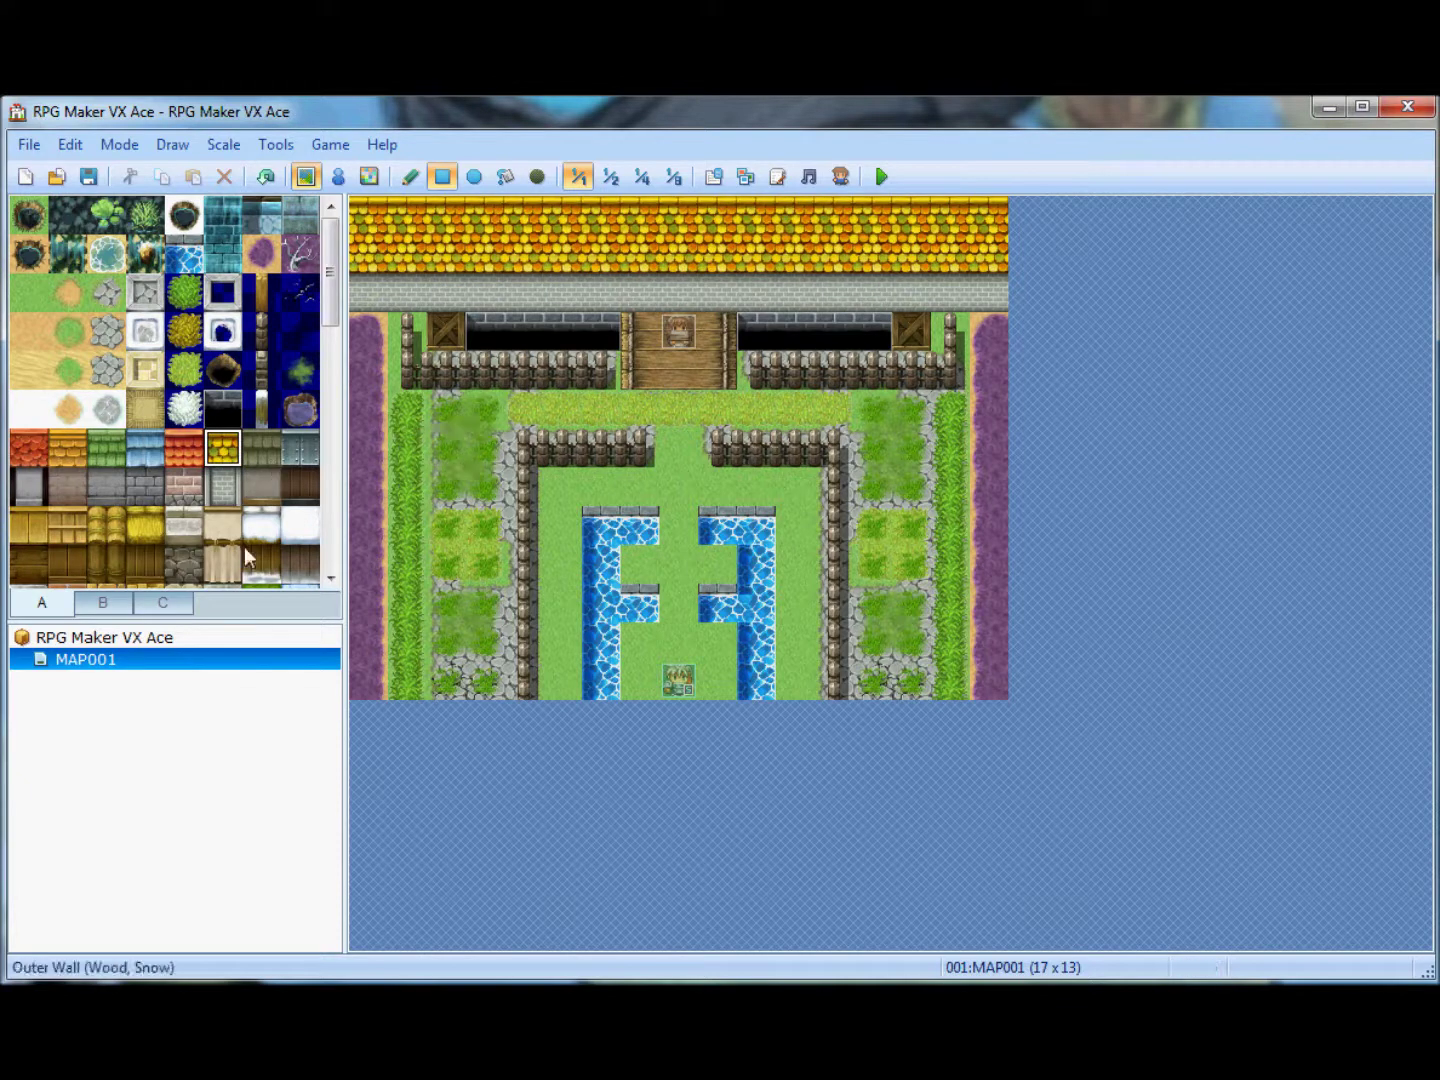
pyautogui.click(104, 602)
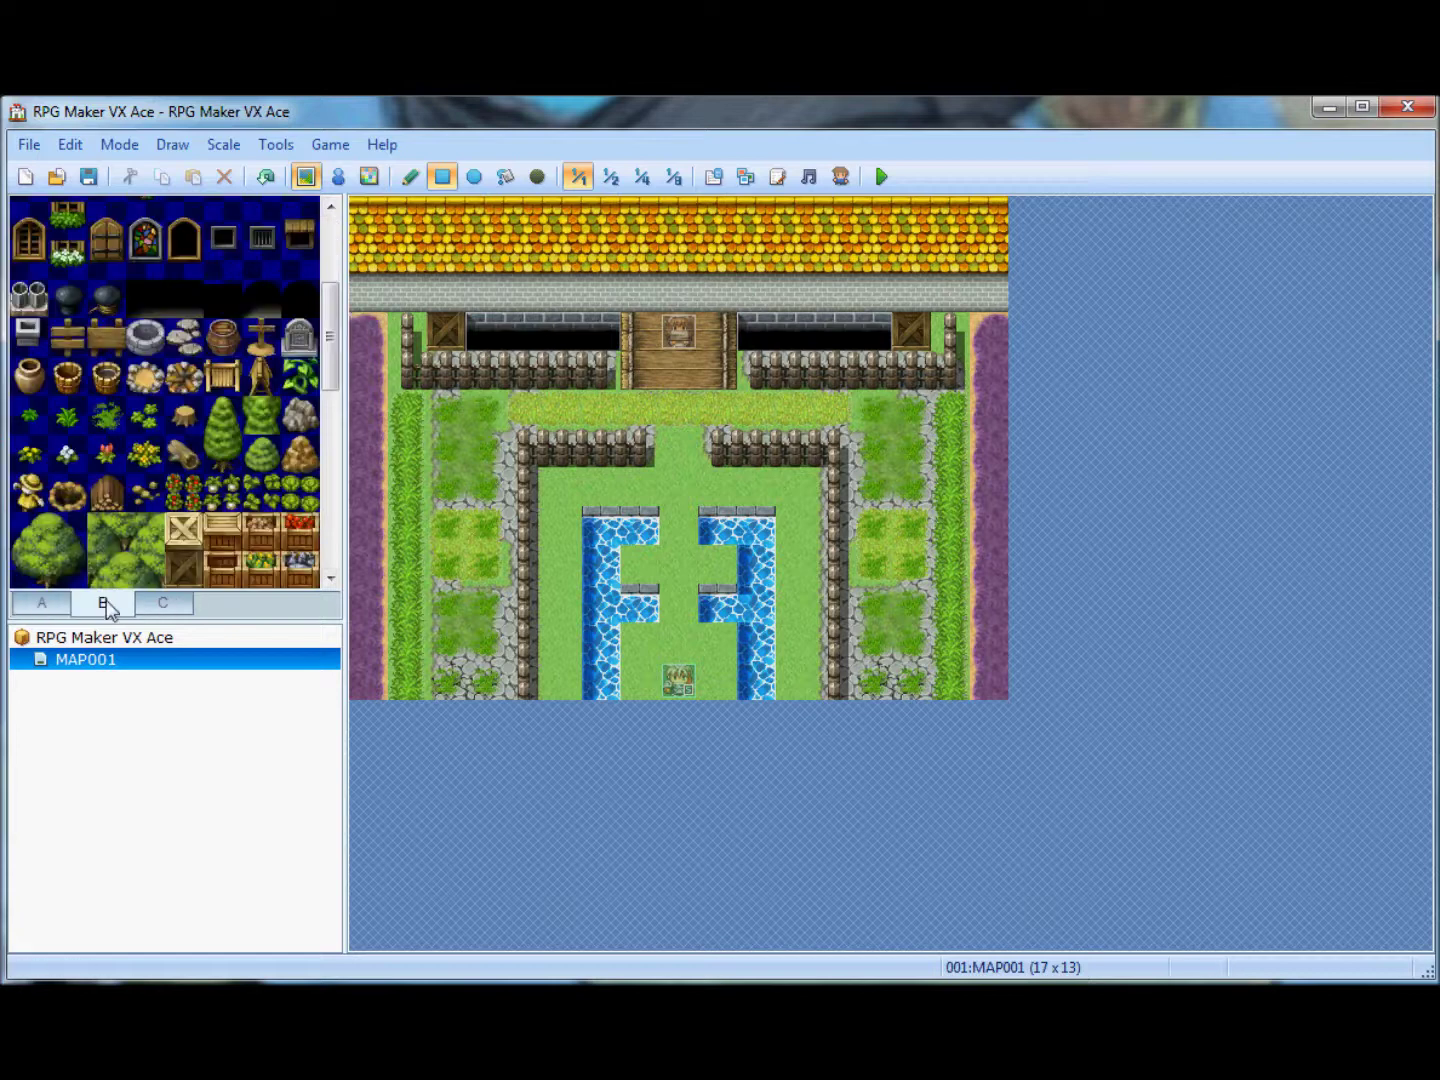
# Blacken the wall tile above the door and try a firewood strip on that row, undoing it
pyautogui.click(184, 299)
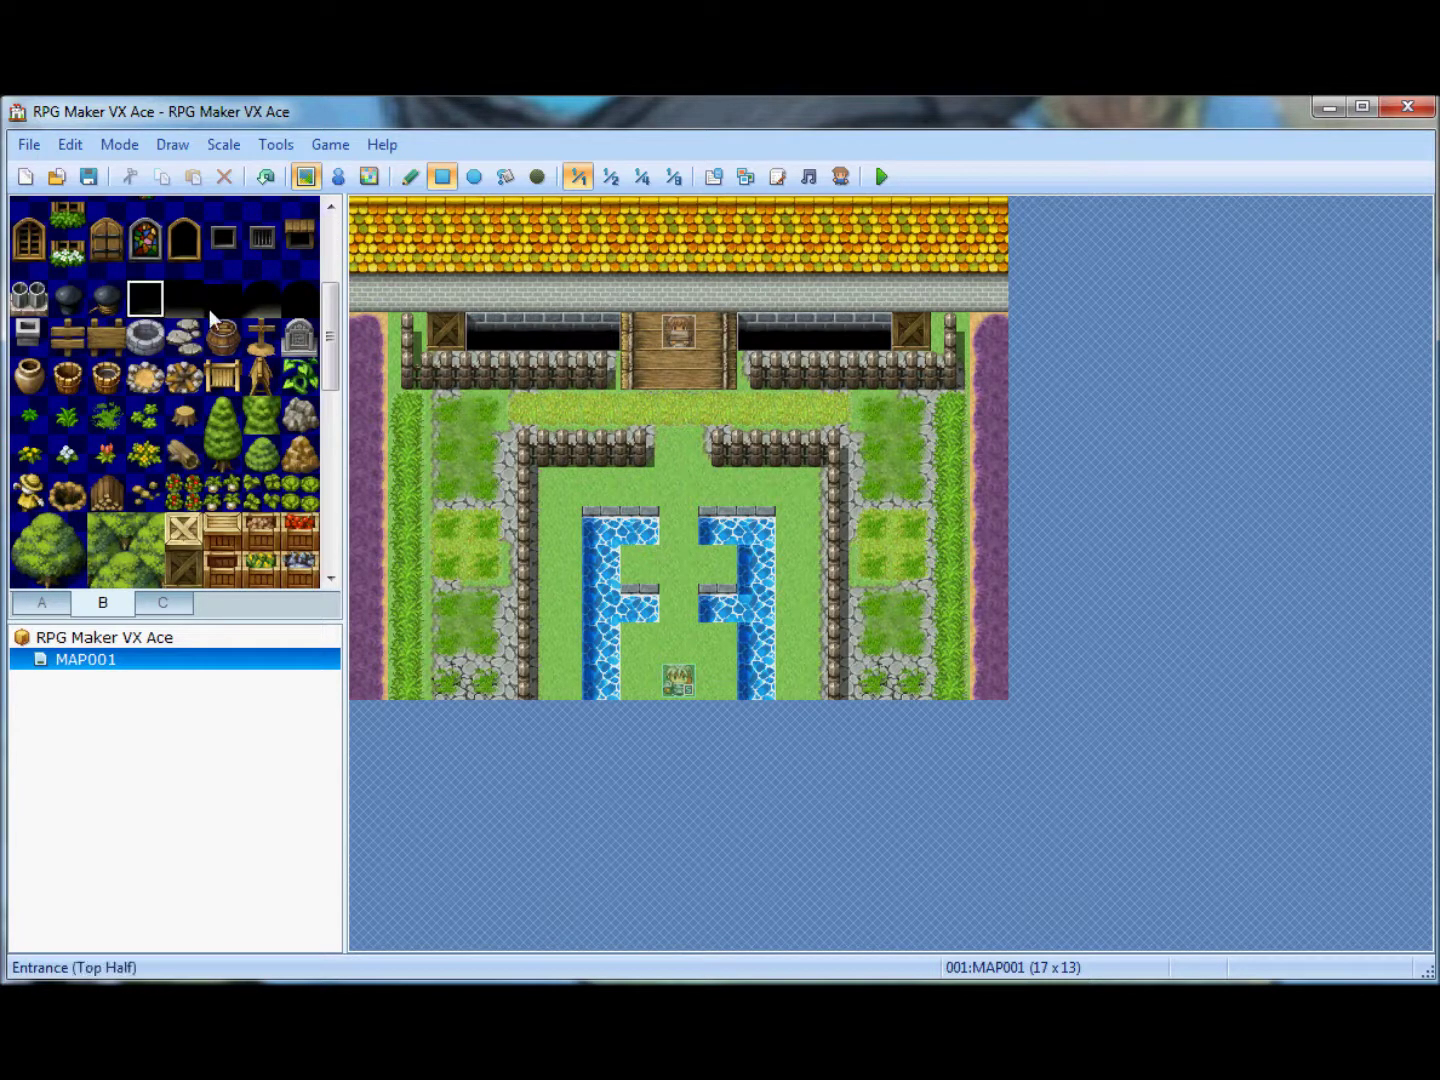
pyautogui.click(707, 303)
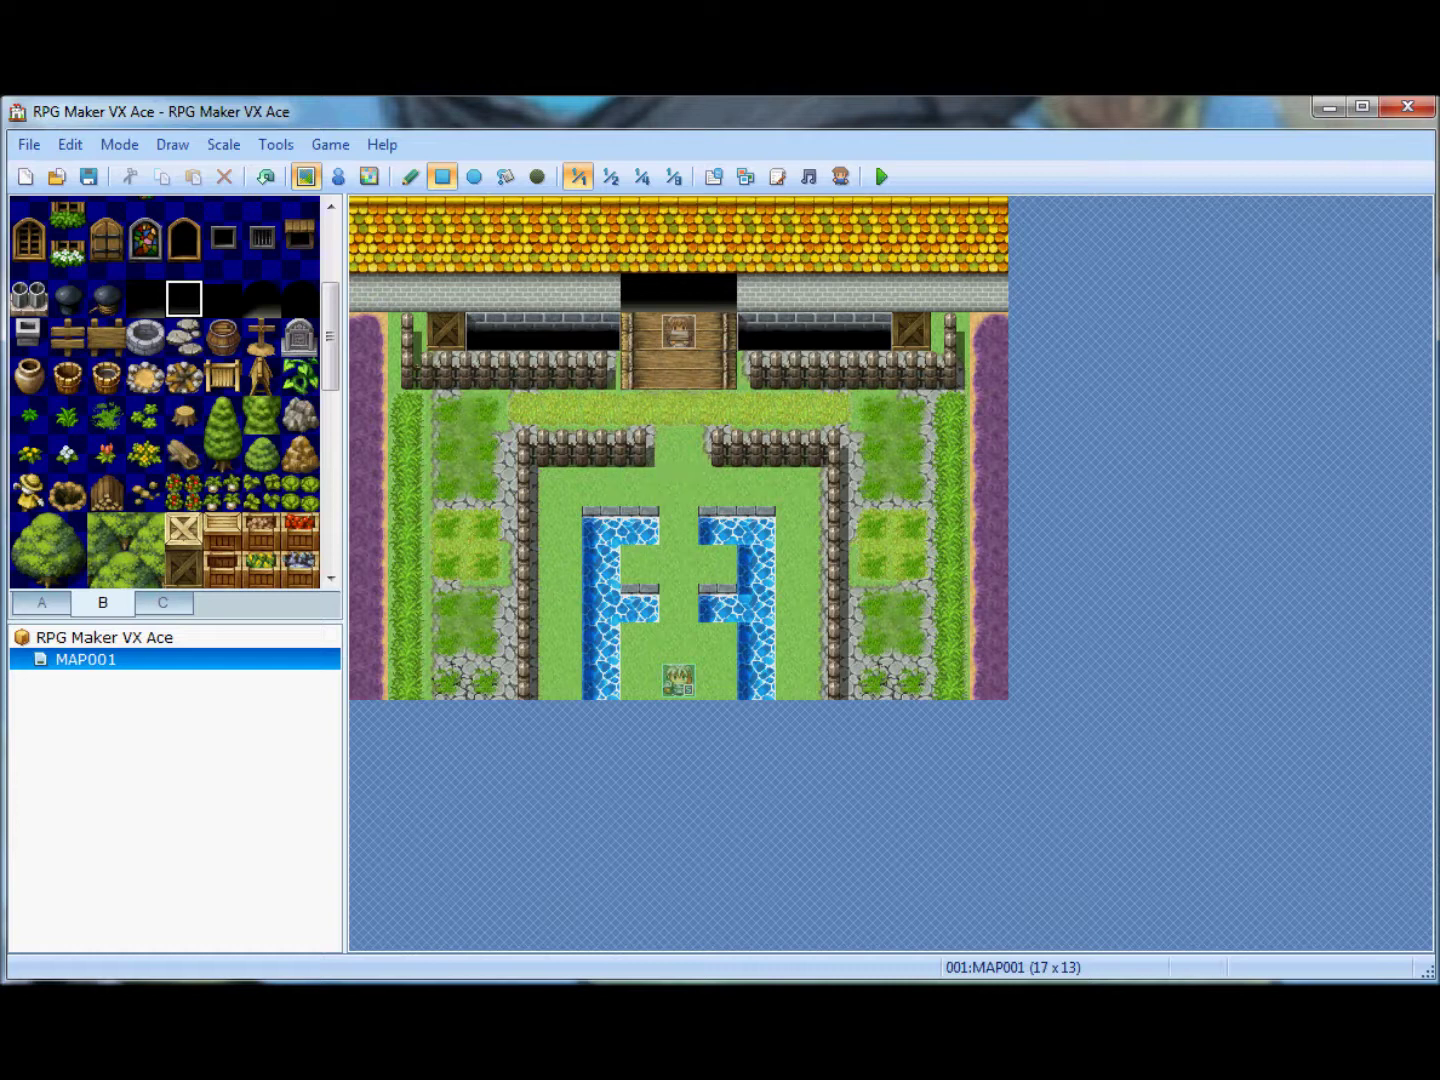
pyautogui.click(108, 500)
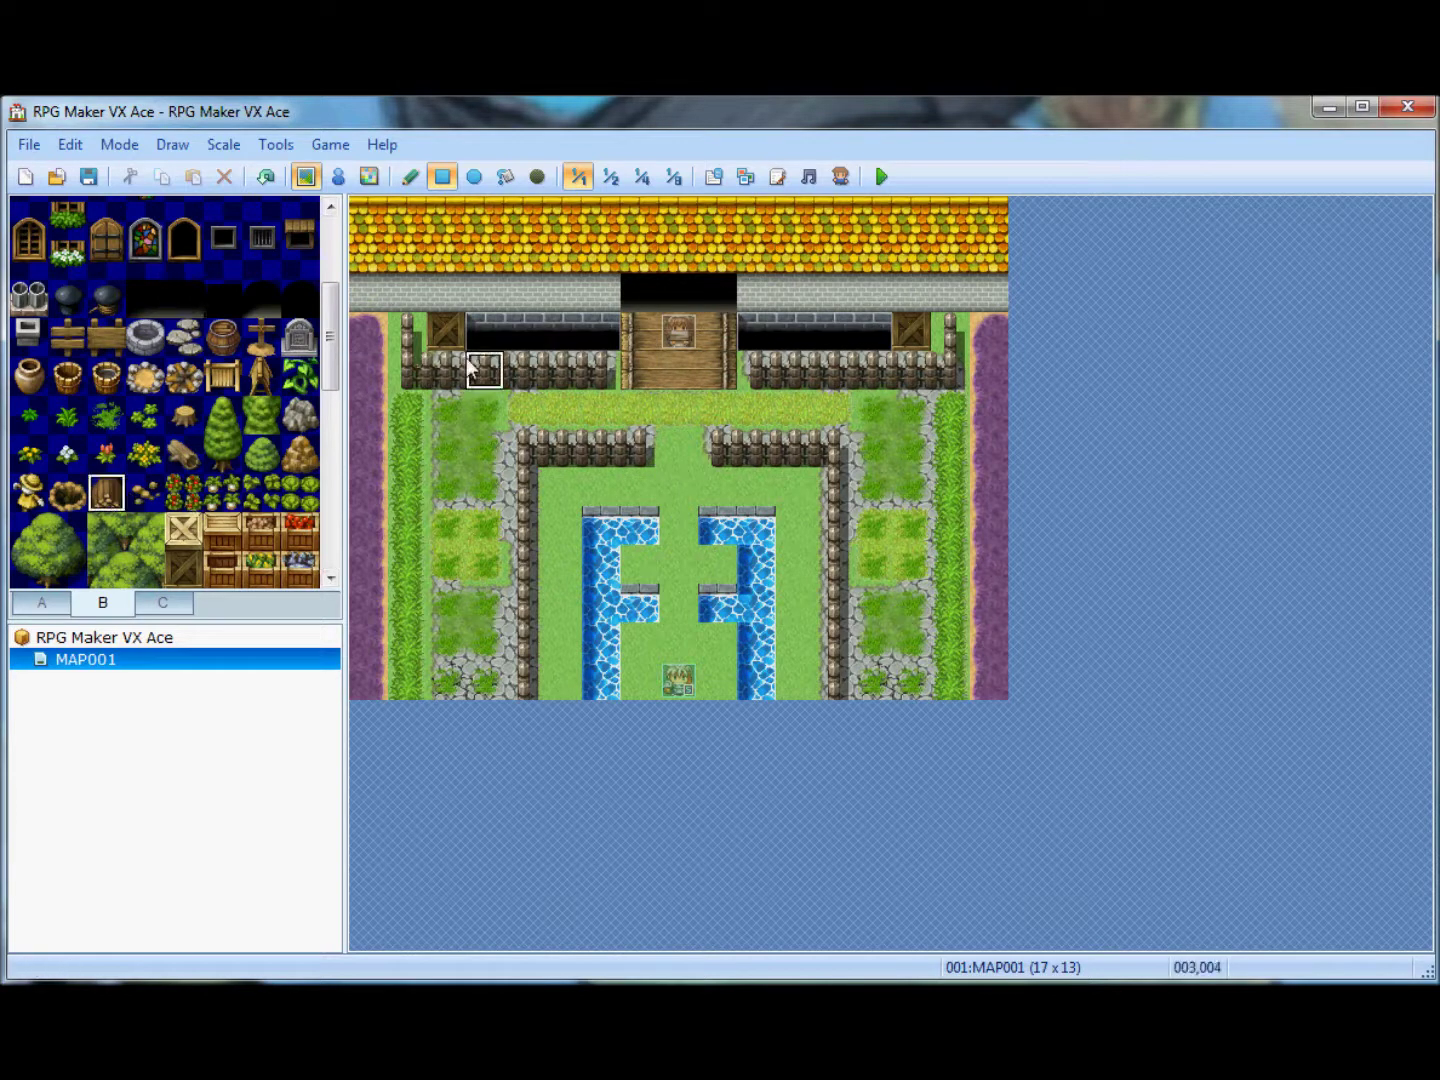
pyautogui.moveTo(457, 342); pyautogui.dragTo(645, 338)
pyautogui.hotkey('ctrl', 'z')
# Test sand and cobblestone strips along the dark wall row, undoing each
pyautogui.click(42, 602)
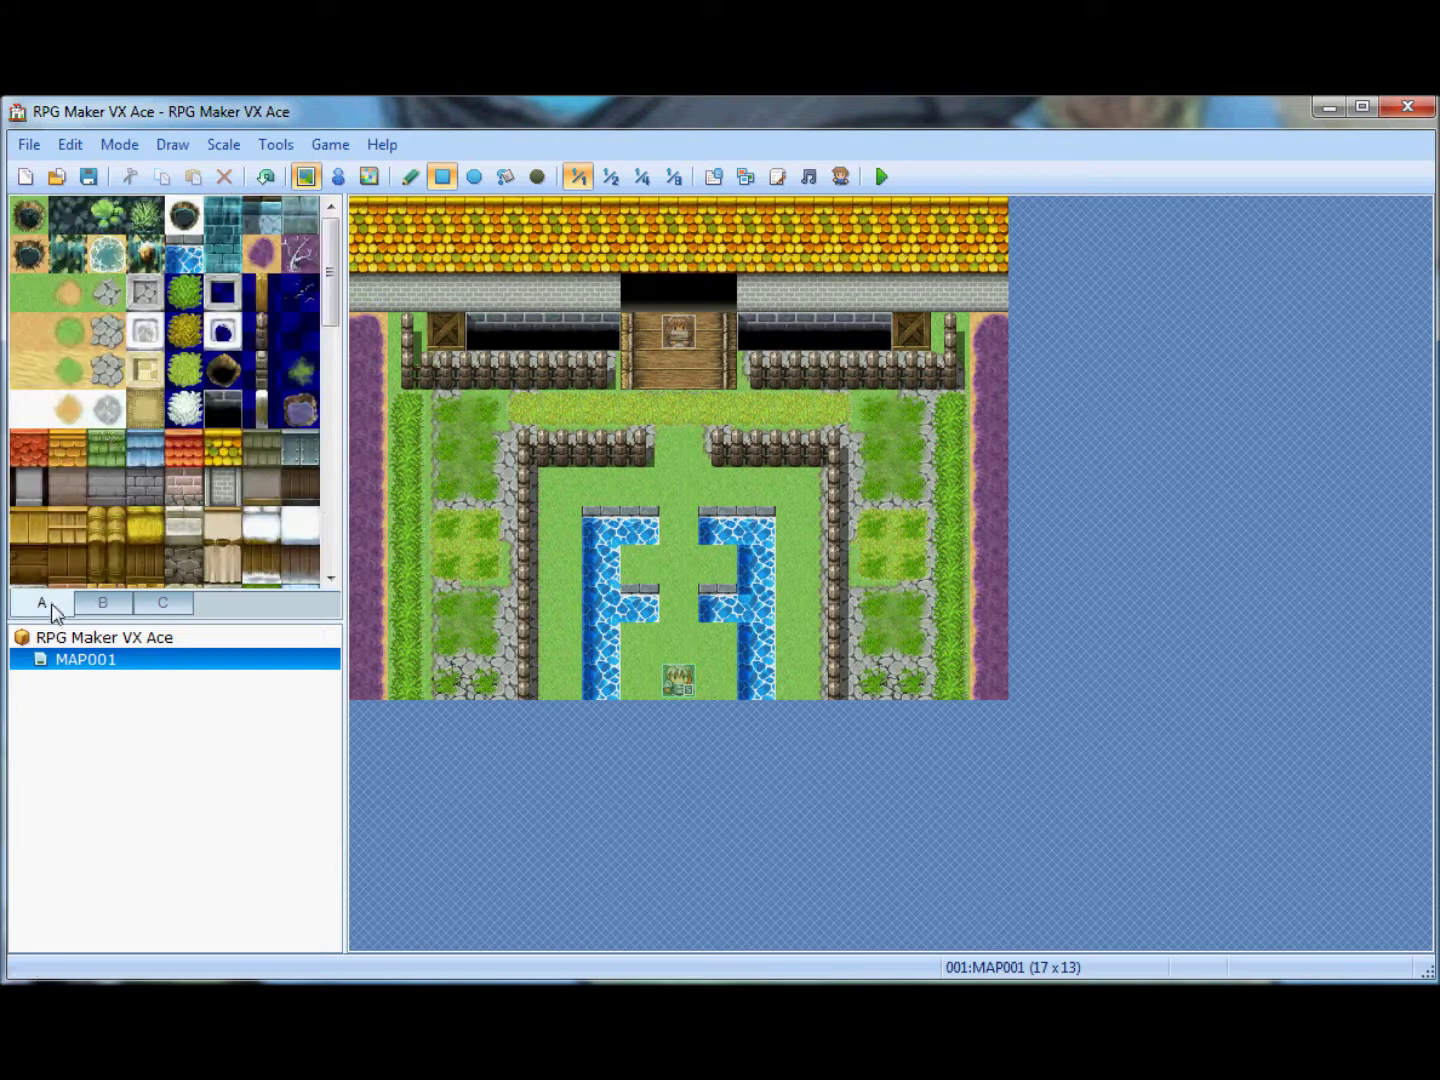
pyautogui.click(146, 408)
pyautogui.moveTo(439, 341); pyautogui.dragTo(633, 343)
pyautogui.hotkey('ctrl', 'z')
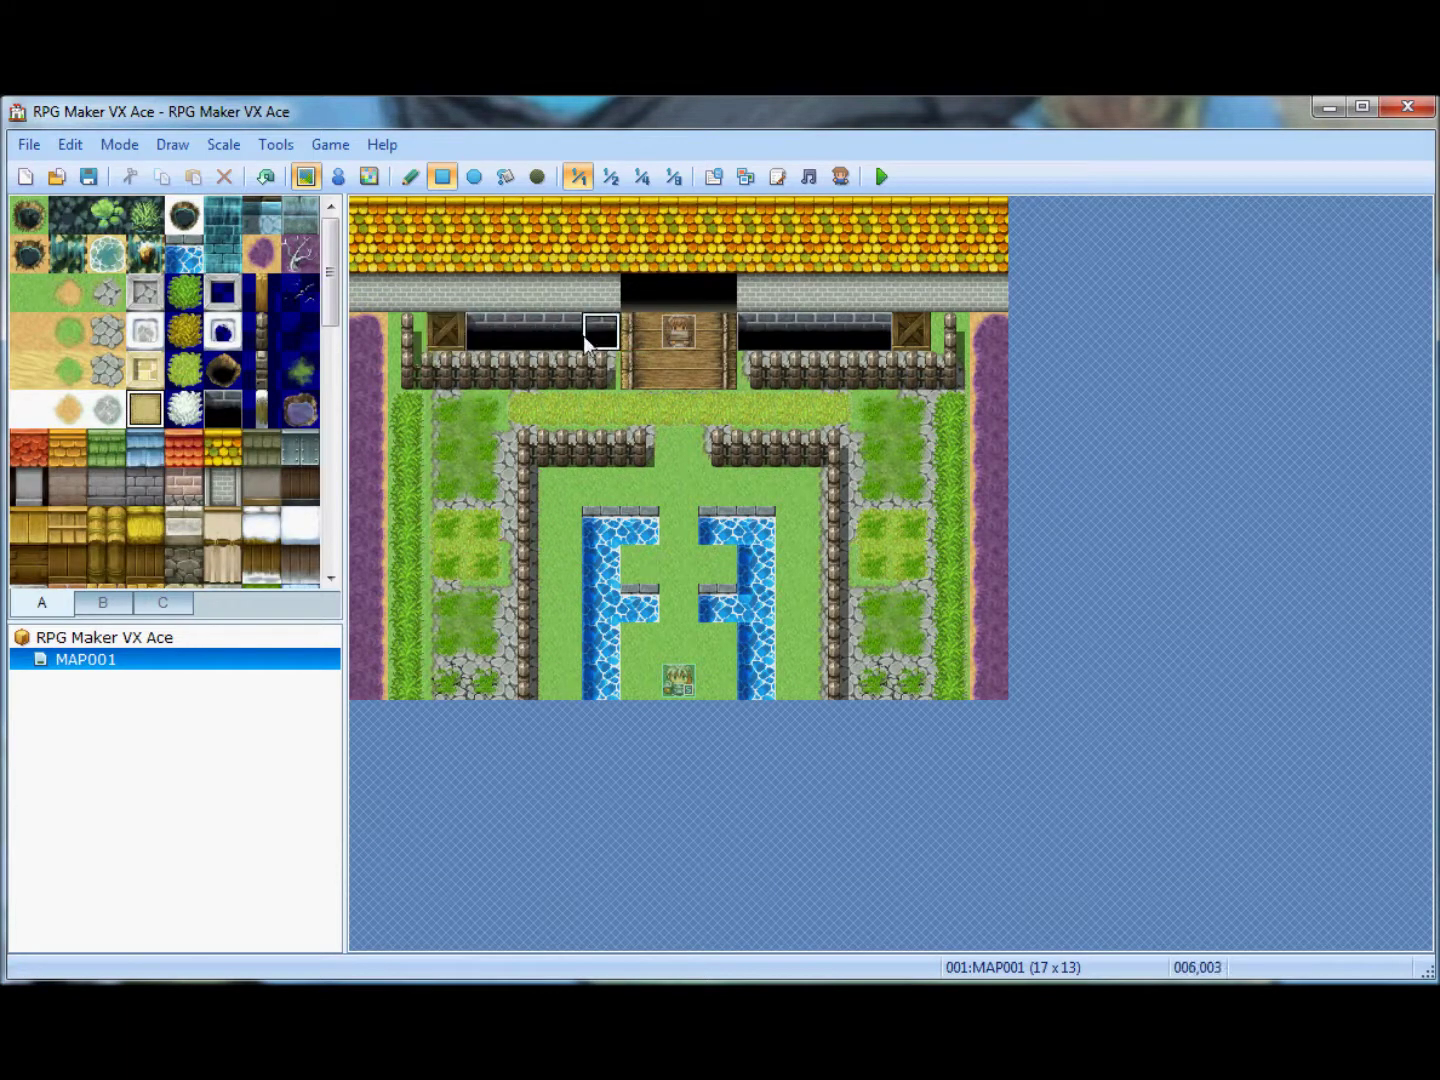
pyautogui.click(106, 369)
pyautogui.moveTo(599, 336); pyautogui.dragTo(457, 329)
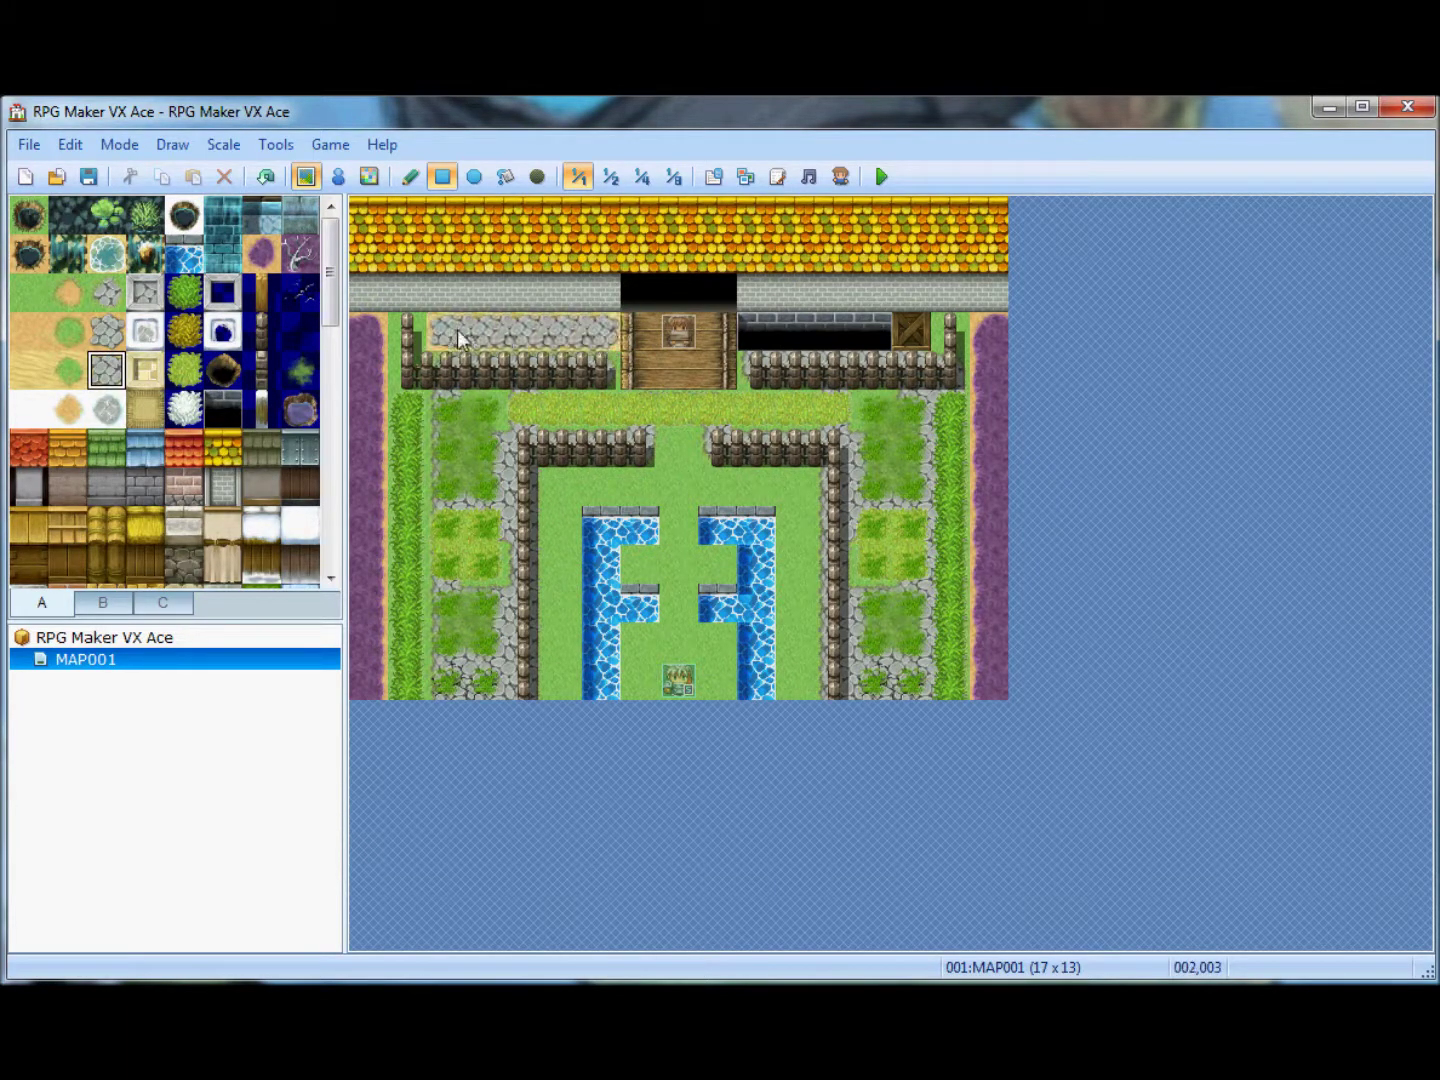
pyautogui.hotkey('ctrl', 'z')
pyautogui.click(108, 292)
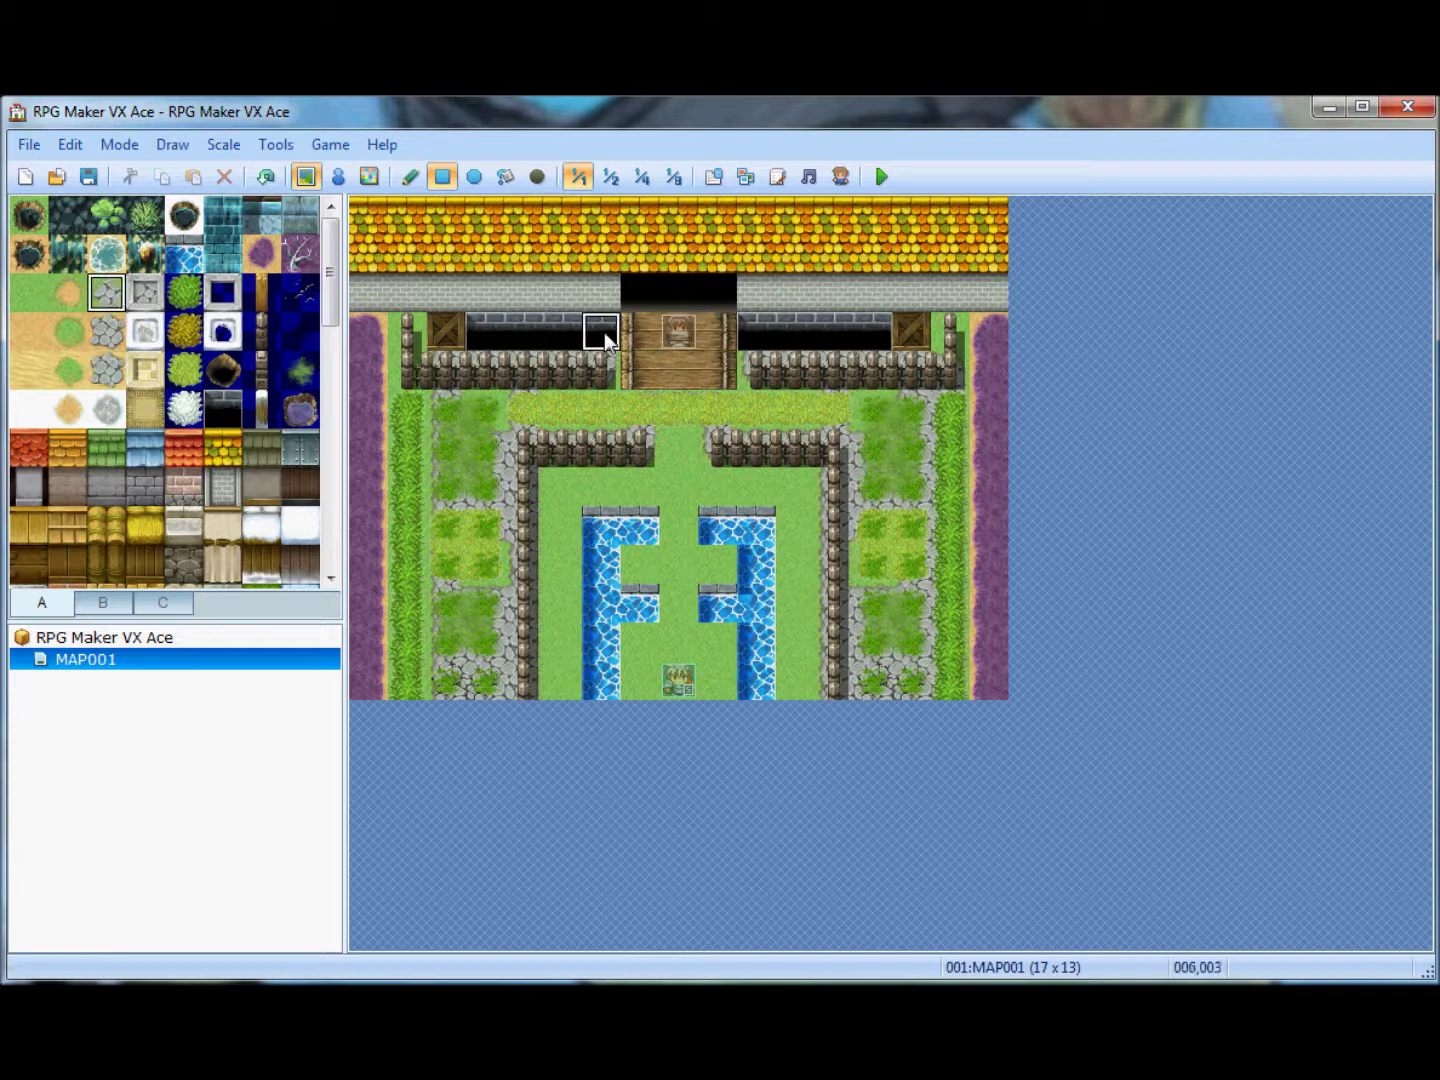
# Pave the dark wall row on both sides of the door and the left and right purple edge columns
pyautogui.moveTo(605, 332); pyautogui.dragTo(449, 338)
pyautogui.moveTo(758, 336); pyautogui.dragTo(905, 335)
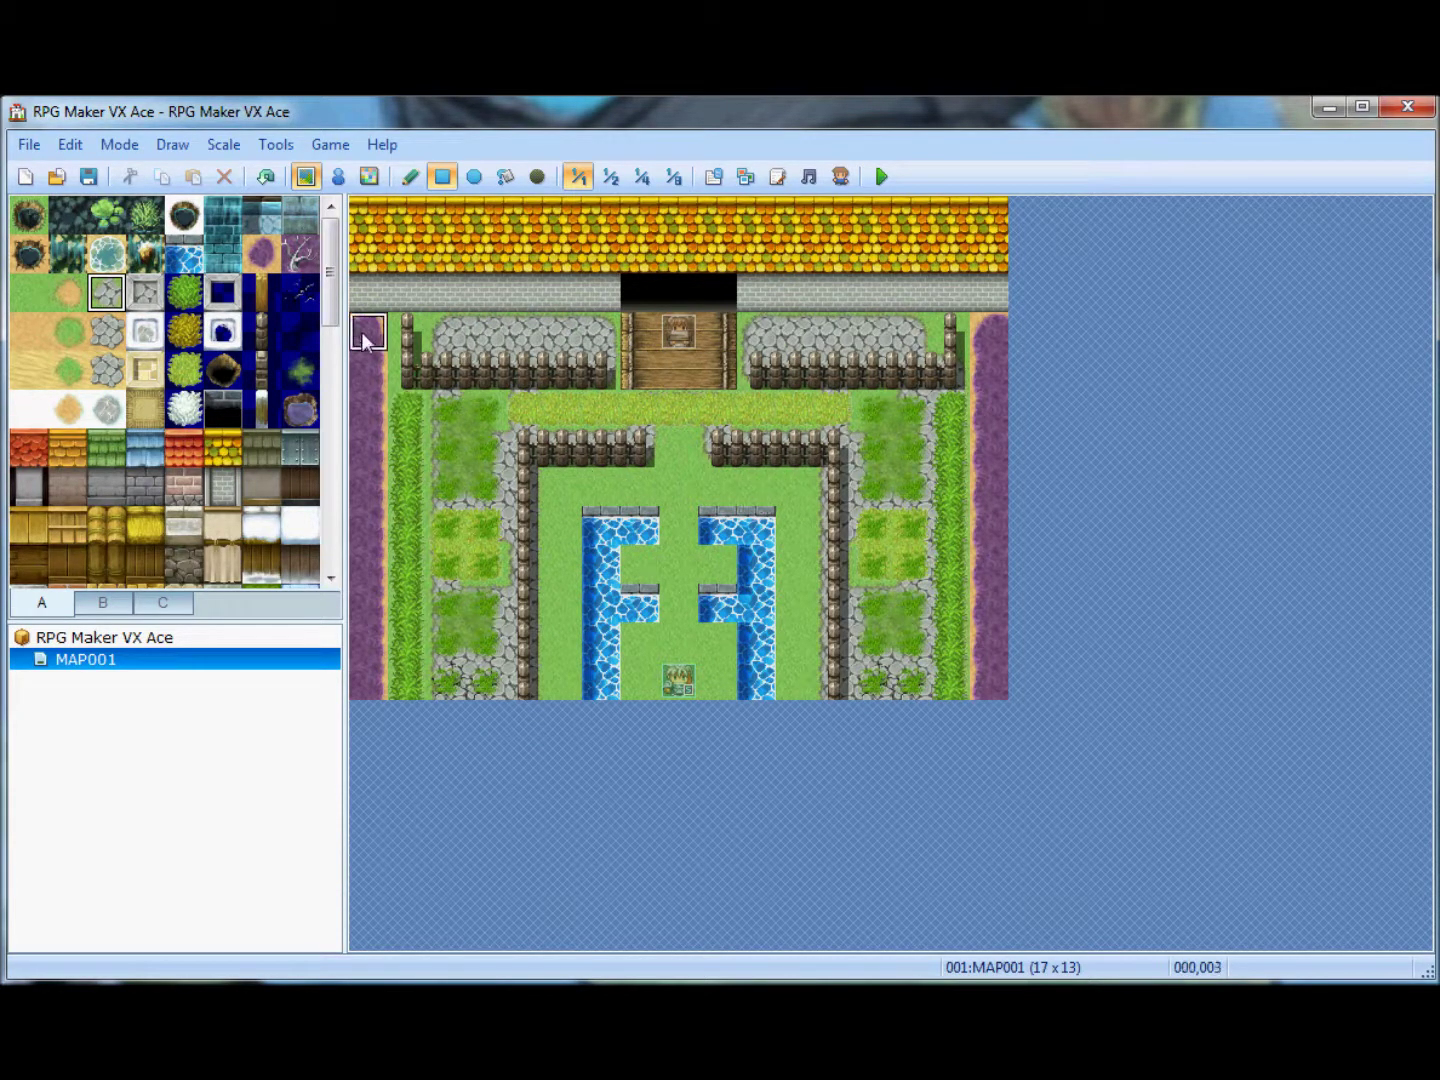
pyautogui.moveTo(364, 330); pyautogui.dragTo(357, 755)
pyautogui.moveTo(1003, 380); pyautogui.dragTo(986, 709)
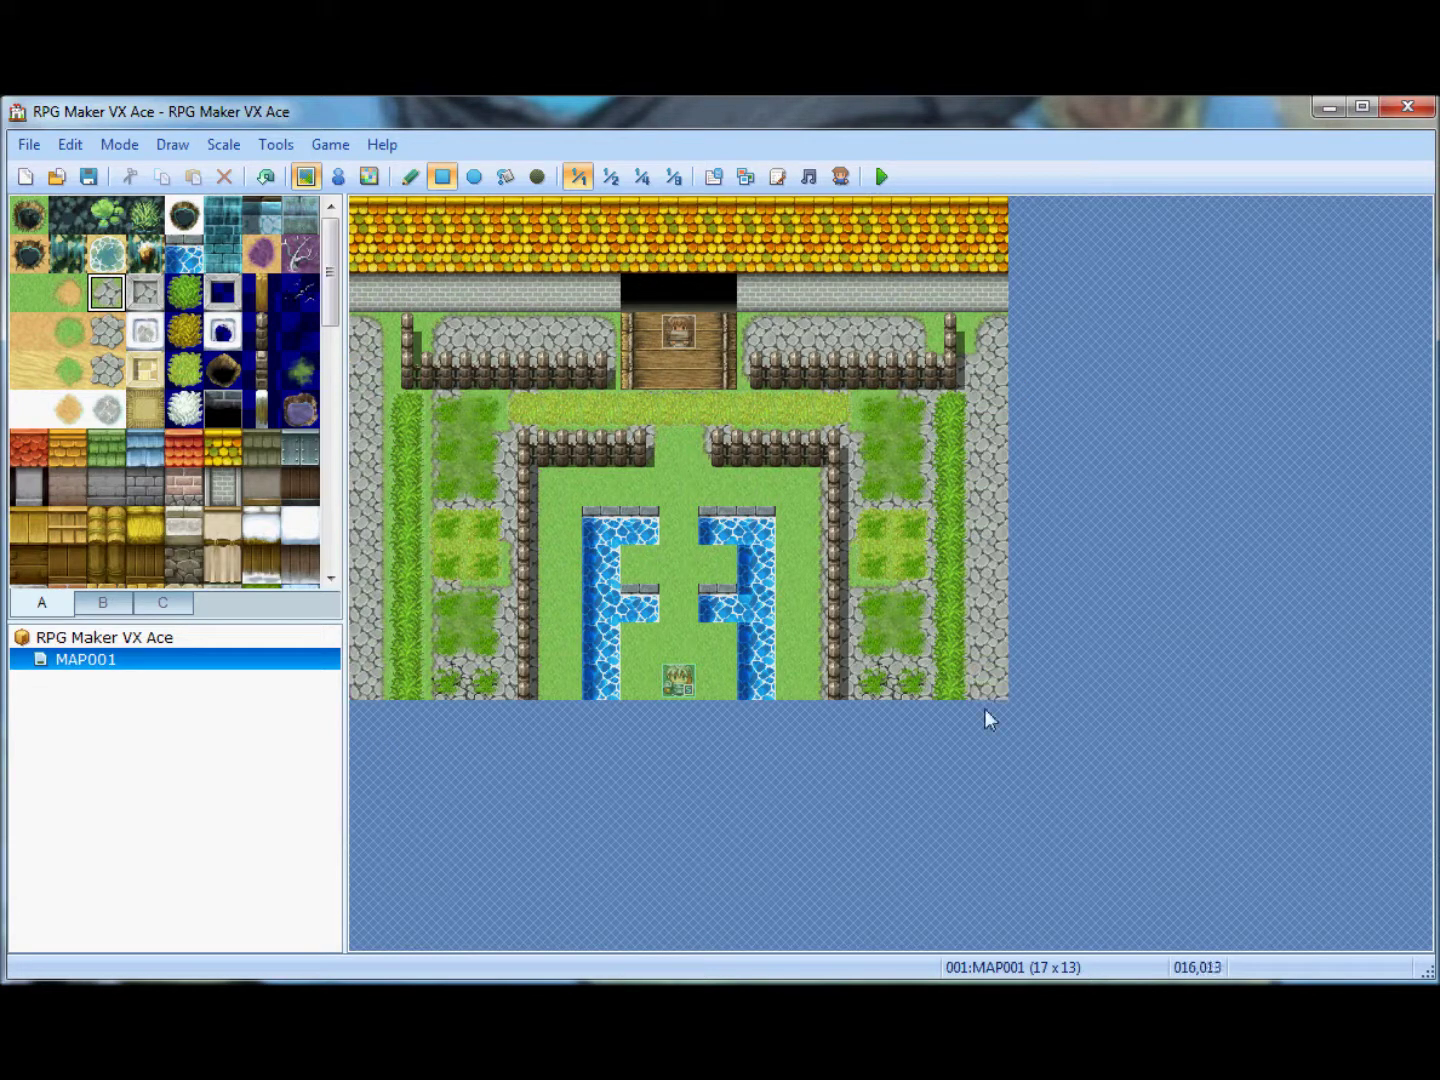
pyautogui.click(987, 328)
pyautogui.hotkey('ctrl', 'z')
# Lay a cobblestone path down the centre, widening it at the bottom and joining the fence gap
pyautogui.moveTo(413, 445); pyautogui.dragTo(472, 751)
pyautogui.moveTo(680, 464); pyautogui.dragTo(680, 747)
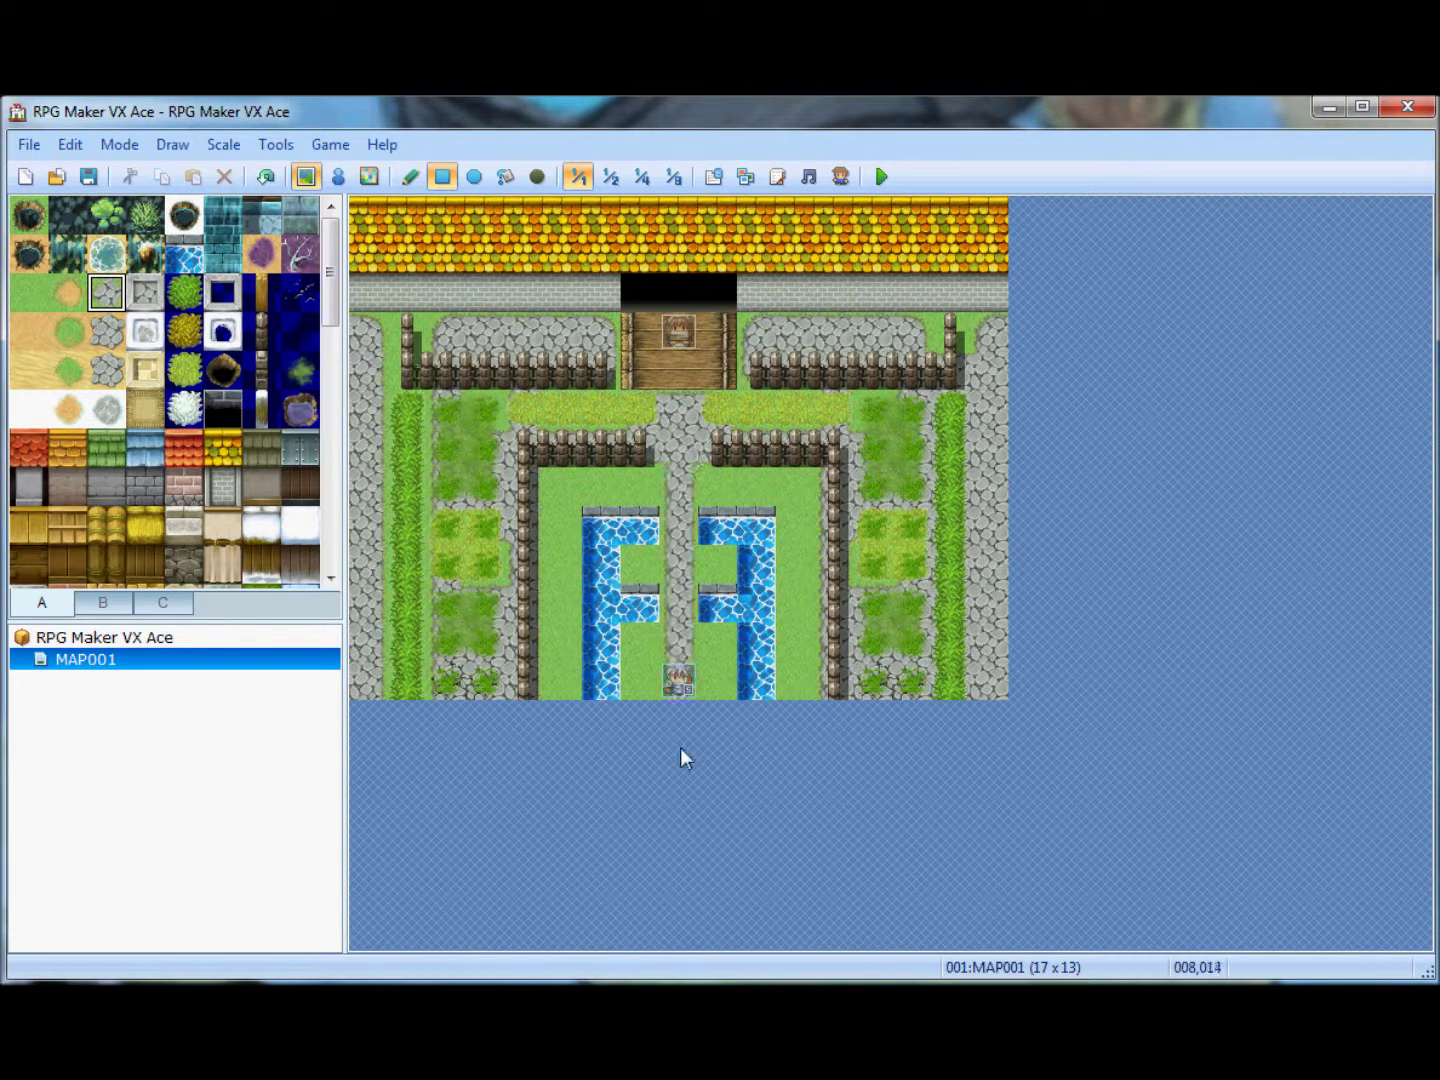
pyautogui.moveTo(717, 643)
pyautogui.mouseDown()
pyautogui.moveTo(656, 647)
pyautogui.moveTo(661, 678)
pyautogui.moveTo(700, 571)
pyautogui.moveTo(649, 562)
pyautogui.moveTo(678, 503)
pyautogui.moveTo(675, 482)
pyautogui.moveTo(641, 475)
pyautogui.mouseUp()
pyautogui.click(672, 400)
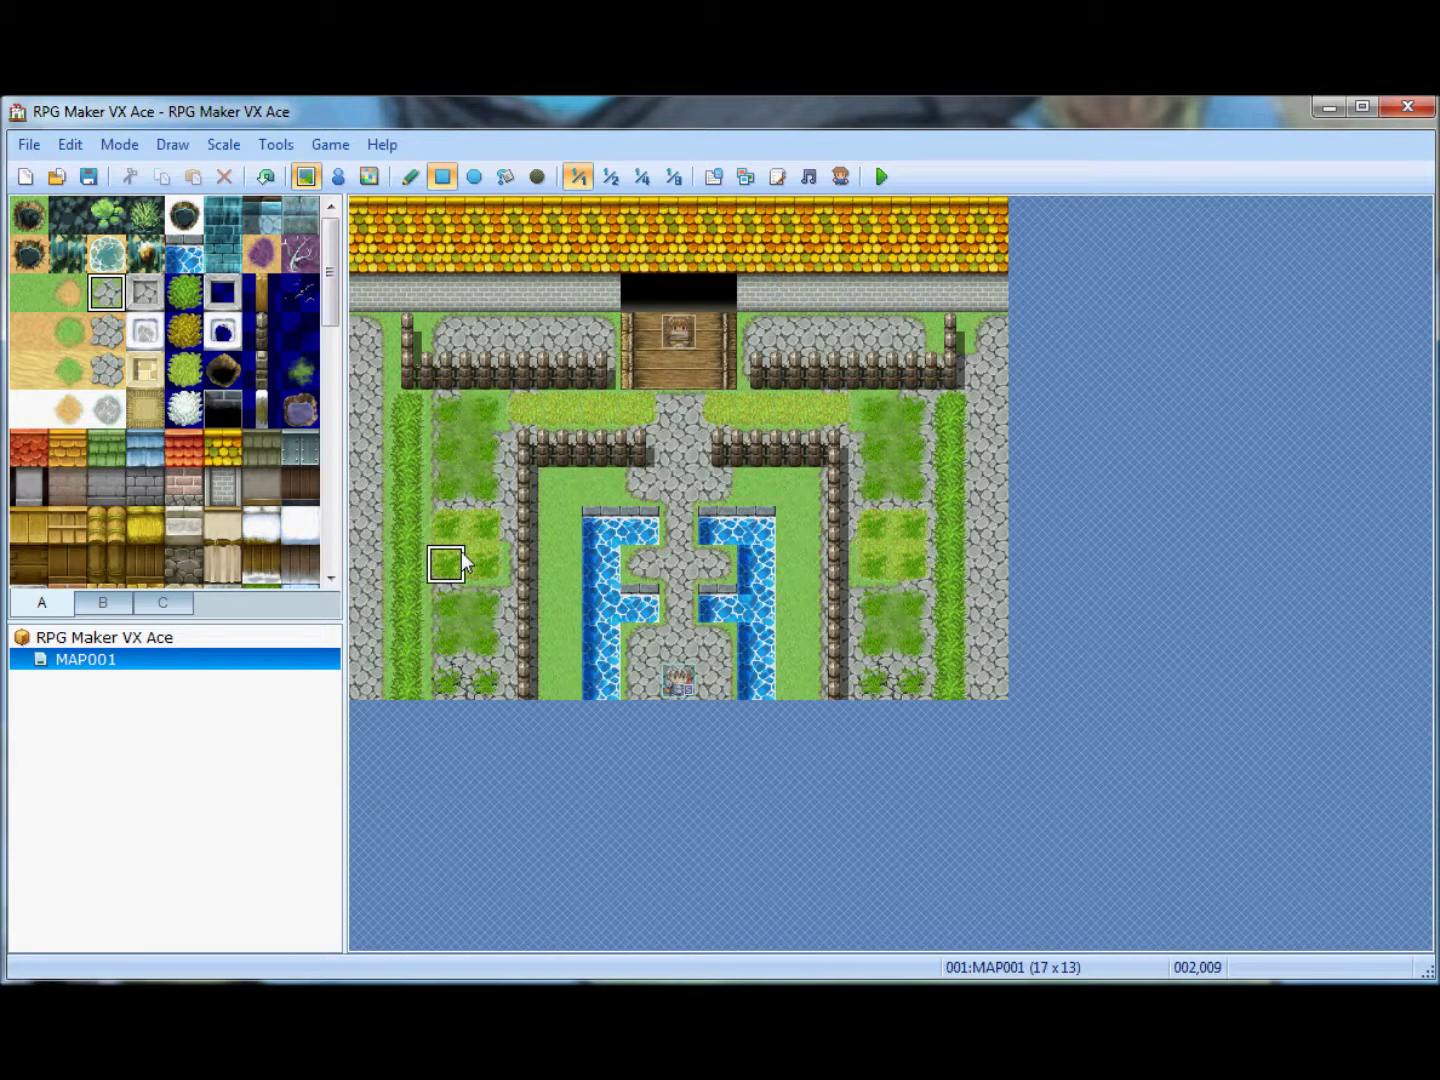
# Pave the left, between-fence and right-side grass strips with cobblestones
pyautogui.moveTo(478, 495)
pyautogui.mouseDown()
pyautogui.moveTo(466, 419)
pyautogui.moveTo(489, 419)
pyautogui.moveTo(461, 506)
pyautogui.moveTo(485, 423)
pyautogui.moveTo(452, 419)
pyautogui.moveTo(468, 616)
pyautogui.mouseUp()
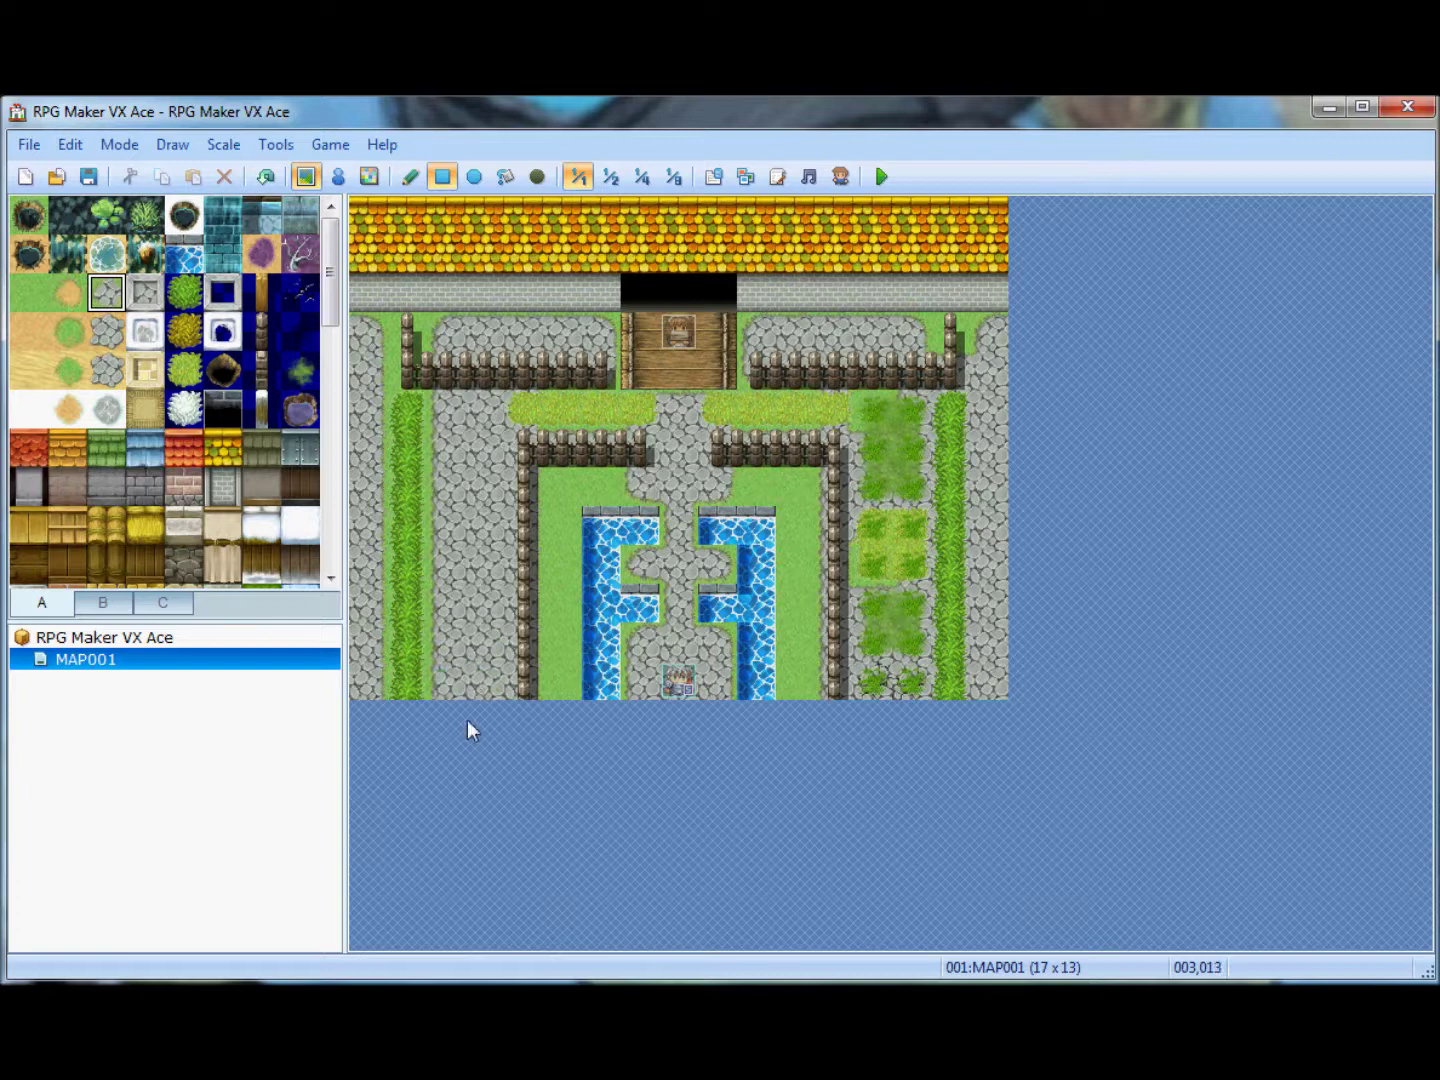
pyautogui.moveTo(560, 410)
pyautogui.mouseDown()
pyautogui.moveTo(521, 409)
pyautogui.moveTo(771, 415)
pyautogui.mouseUp()
pyautogui.moveTo(862, 419)
pyautogui.mouseDown()
pyautogui.moveTo(885, 753)
pyautogui.moveTo(906, 779)
pyautogui.mouseUp()
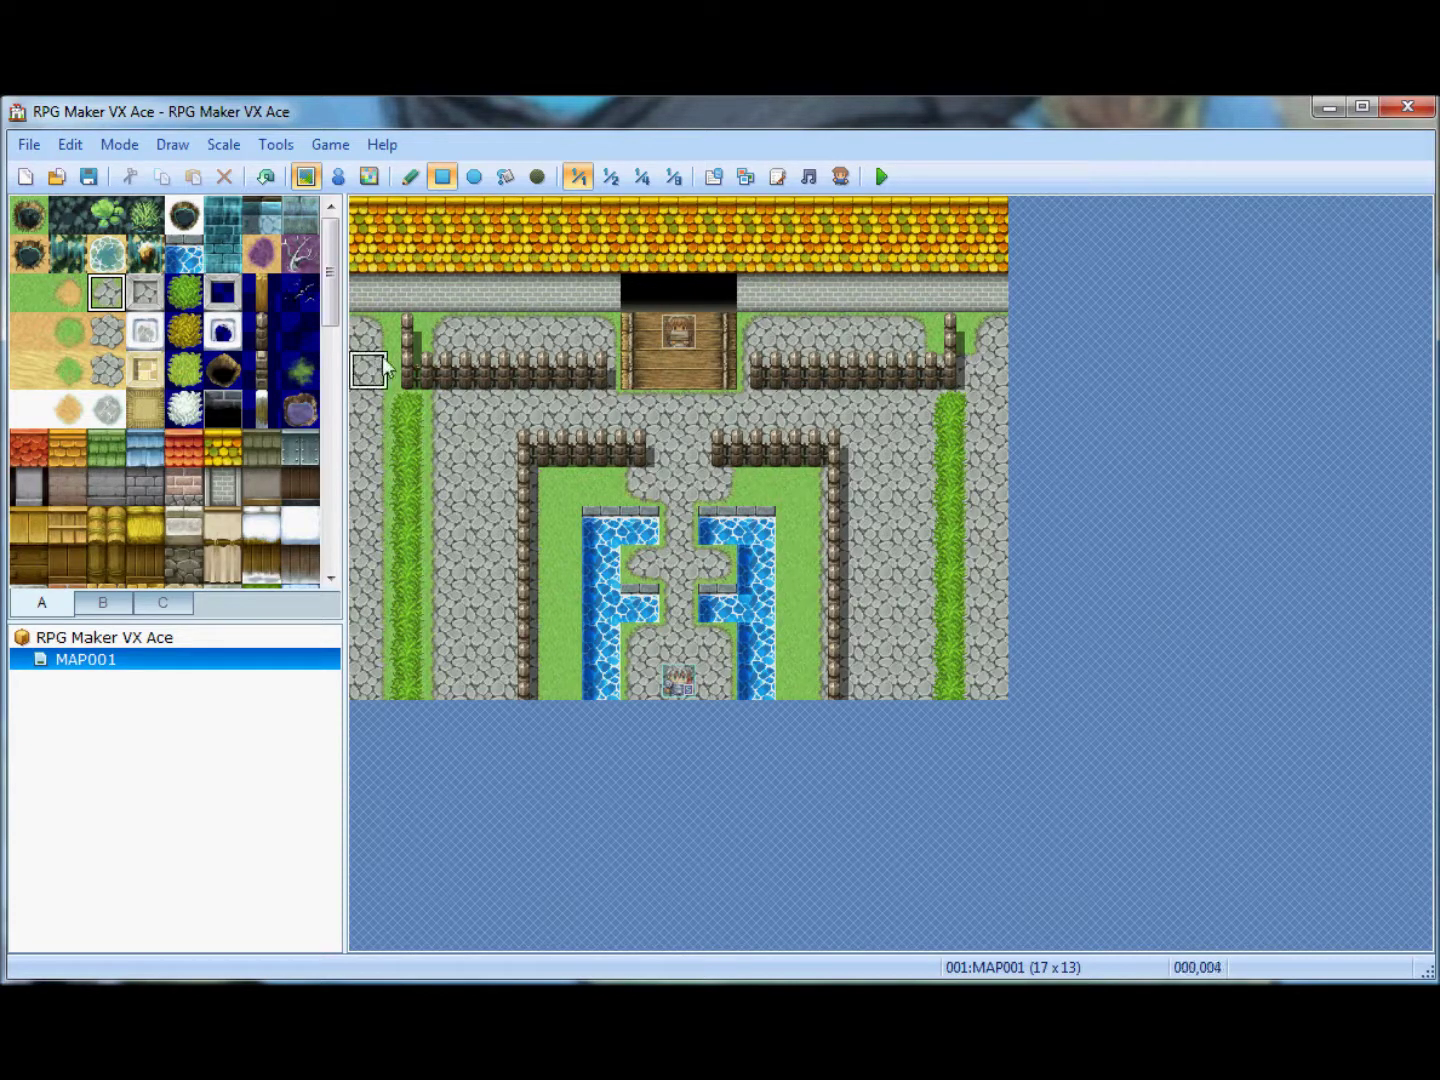
# Touch up the tile at the fence's left end, then switch to event mode and select the doorway event
pyautogui.click(436, 368)
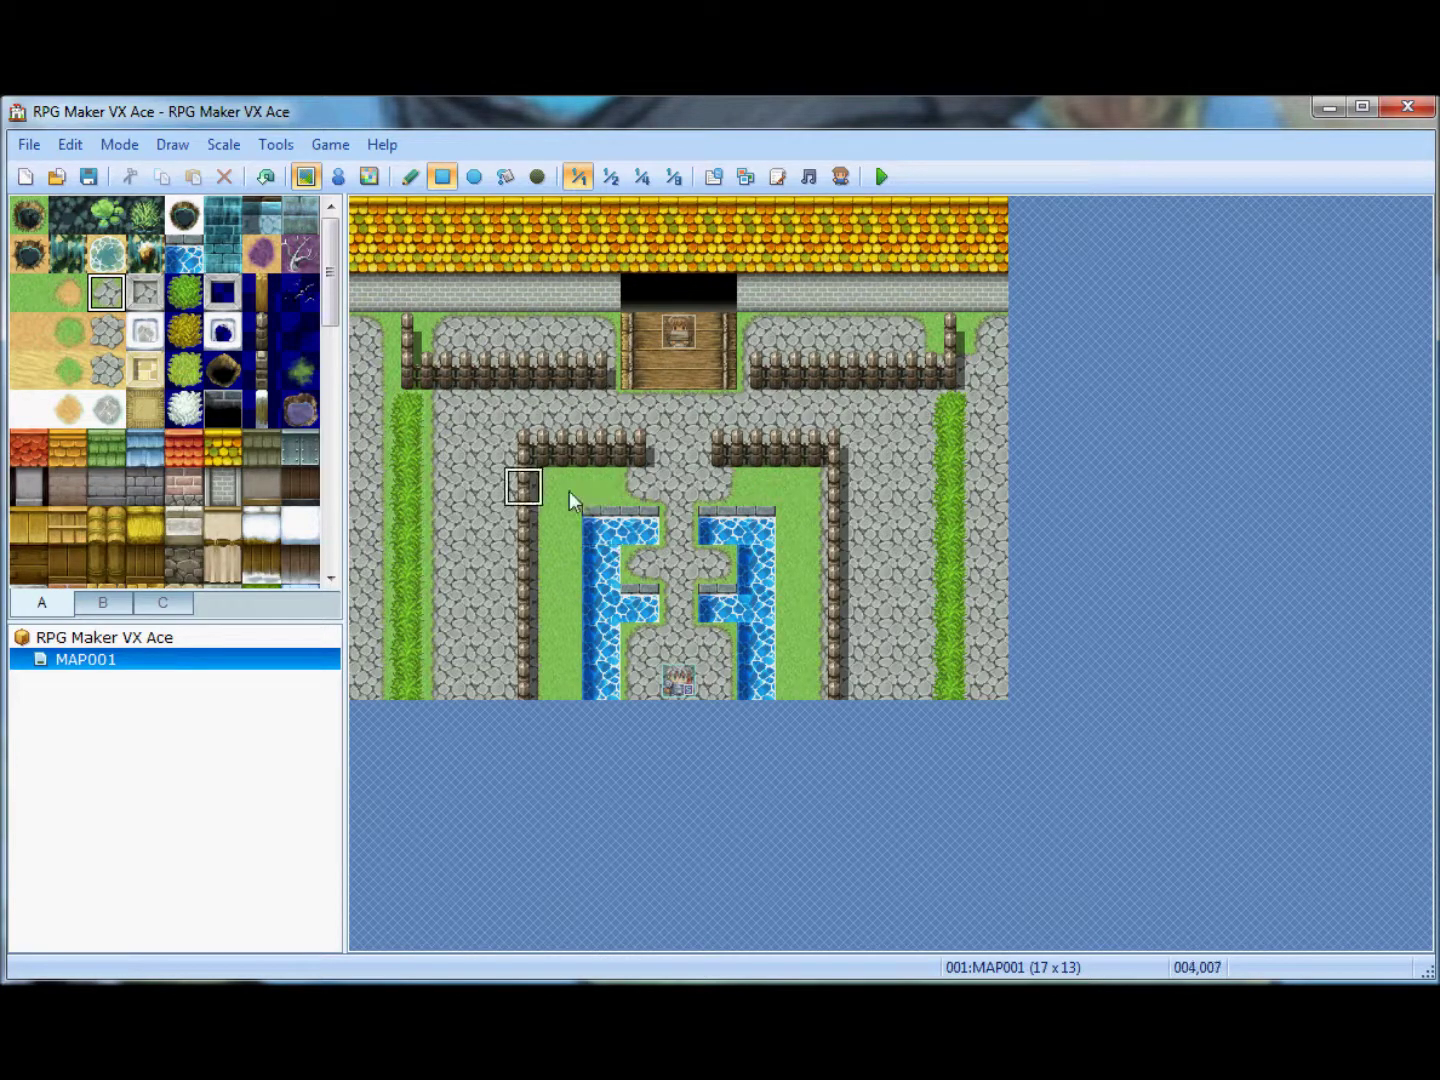
pyautogui.click(337, 178)
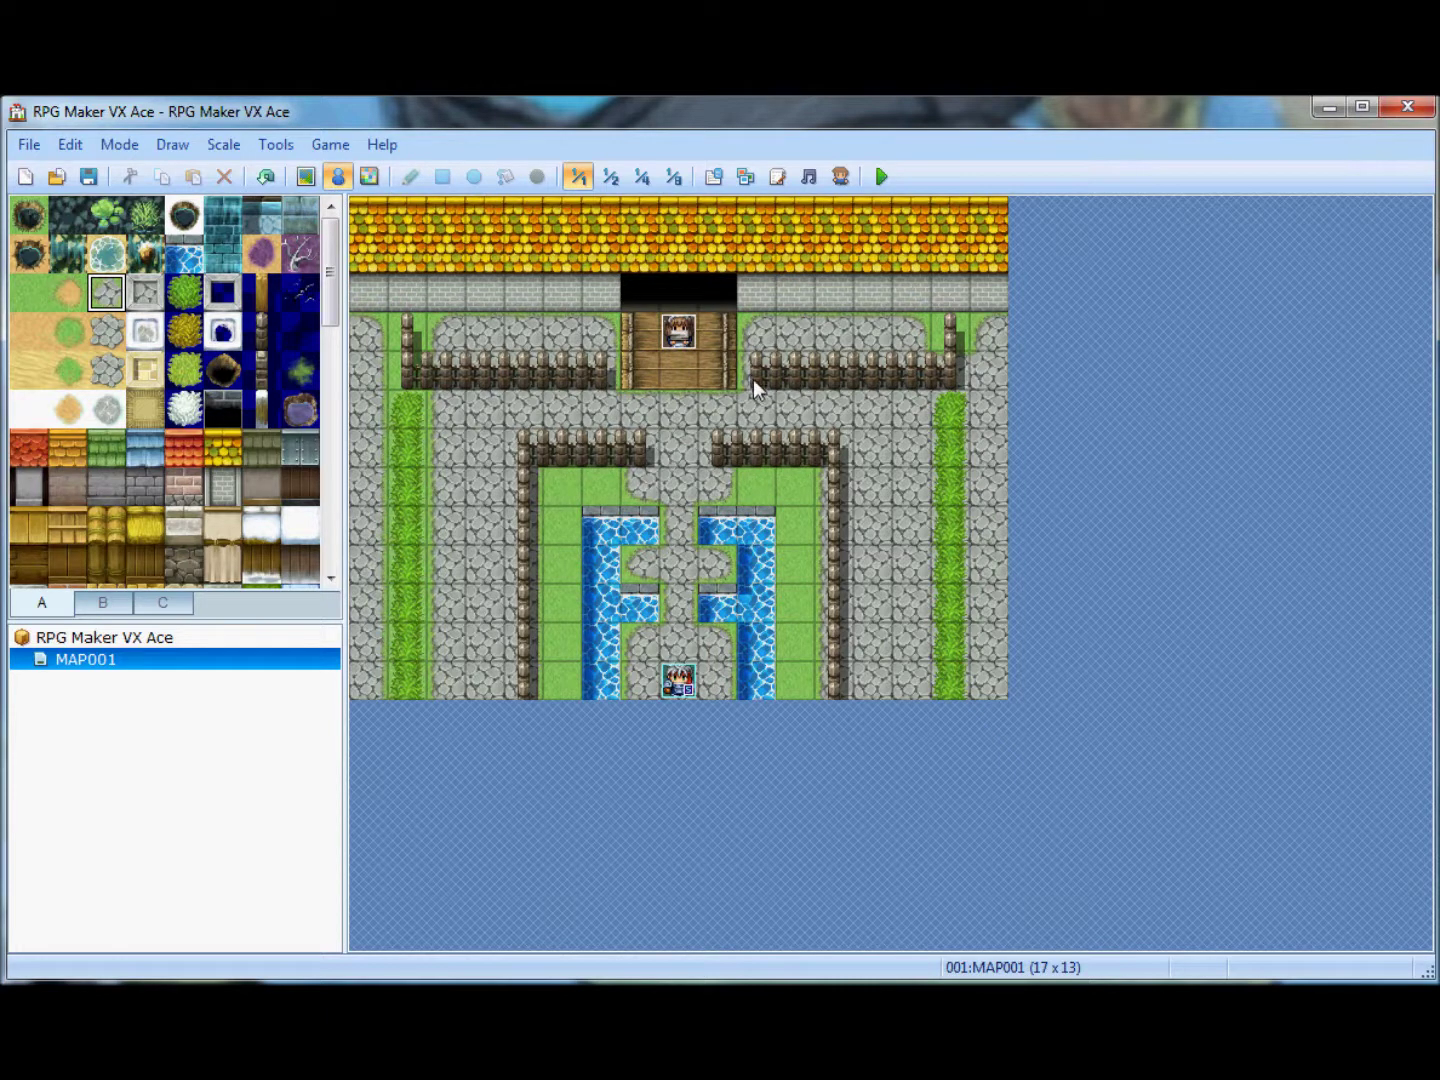
pyautogui.click(671, 334)
# Create an event left of the doorway, browse the Damage1 and Damage3 graphics, then discard it
pyautogui.doubleClick(637, 343)
pyautogui.click(281, 671)
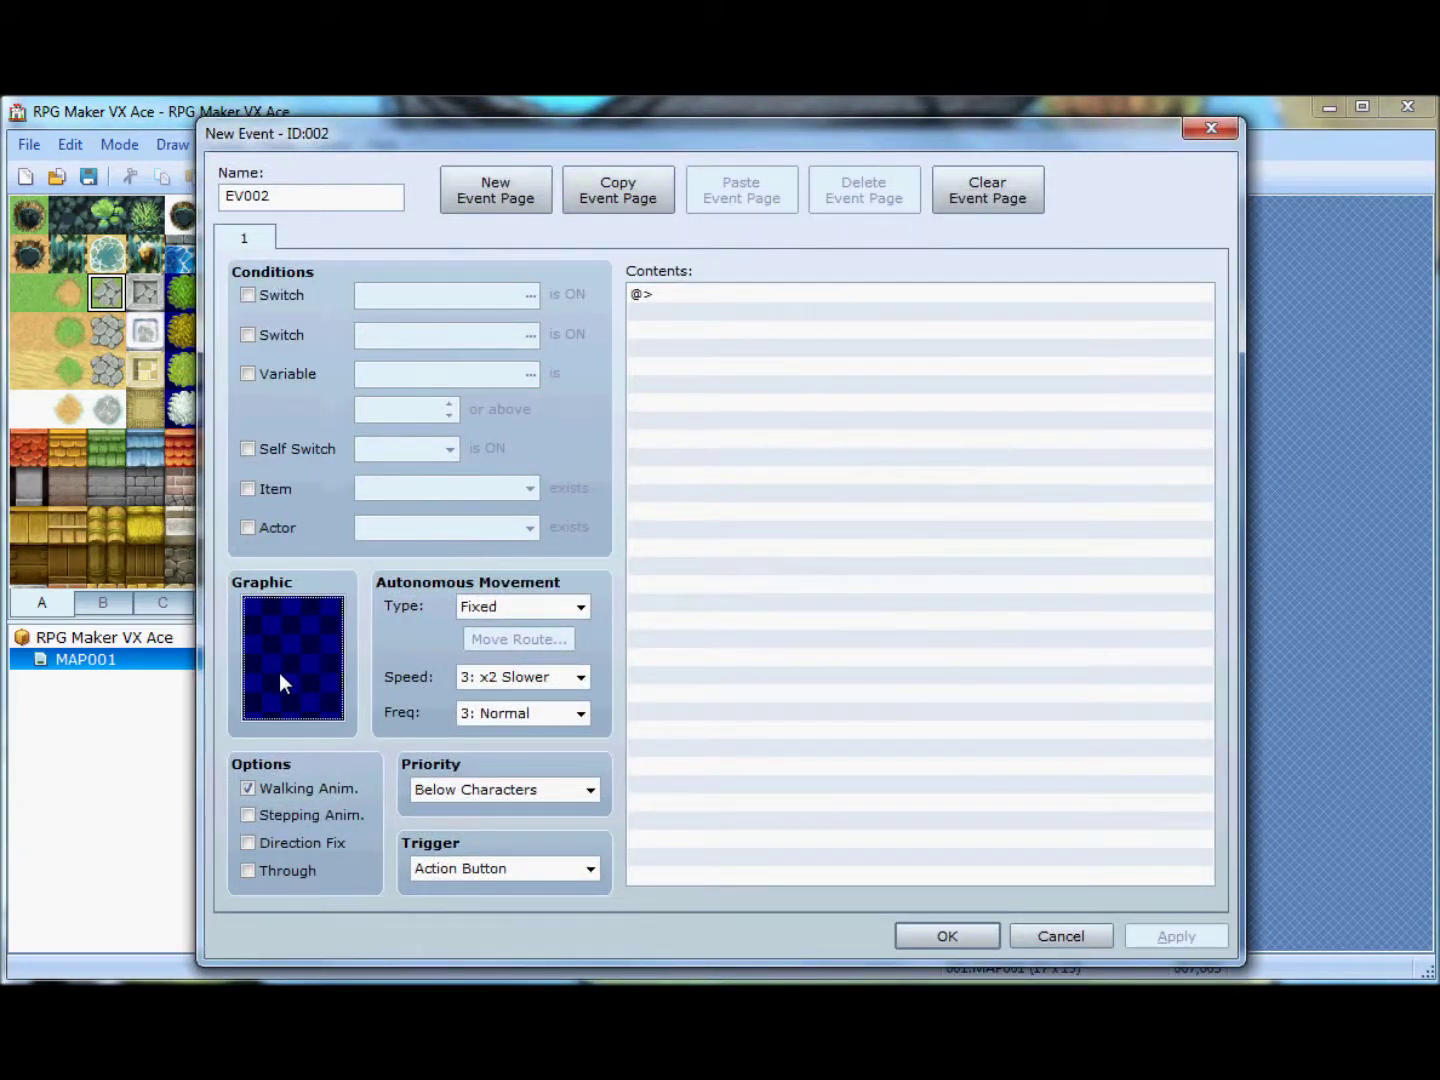
pyautogui.doubleClick(279, 672)
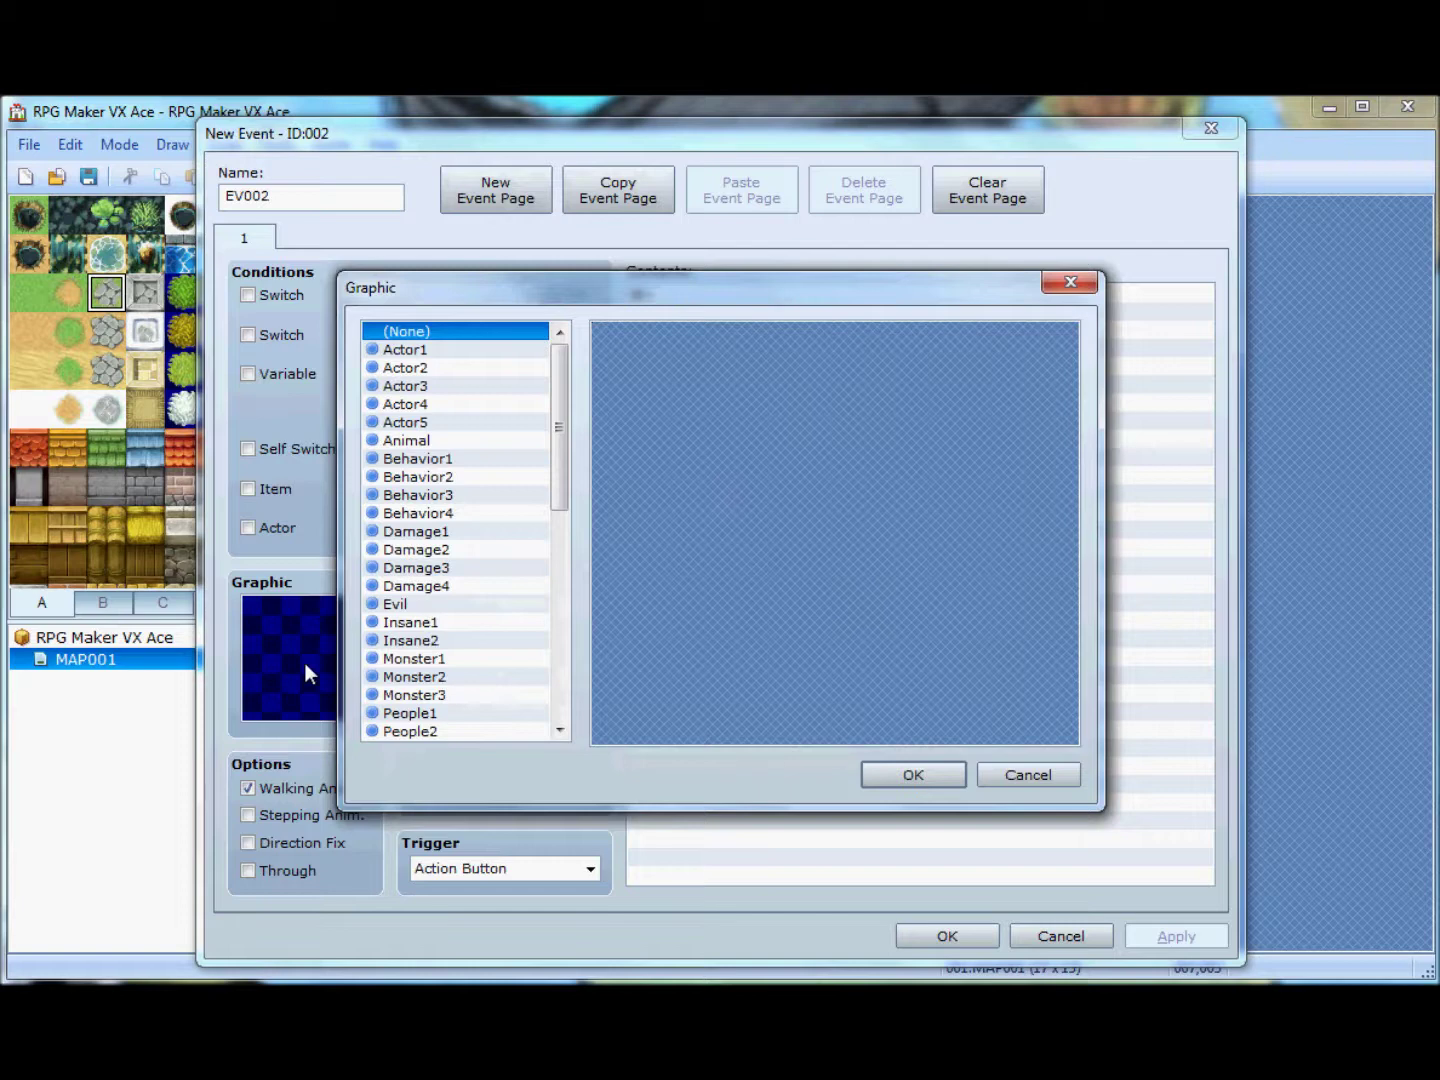
pyautogui.click(462, 569)
pyautogui.click(455, 538)
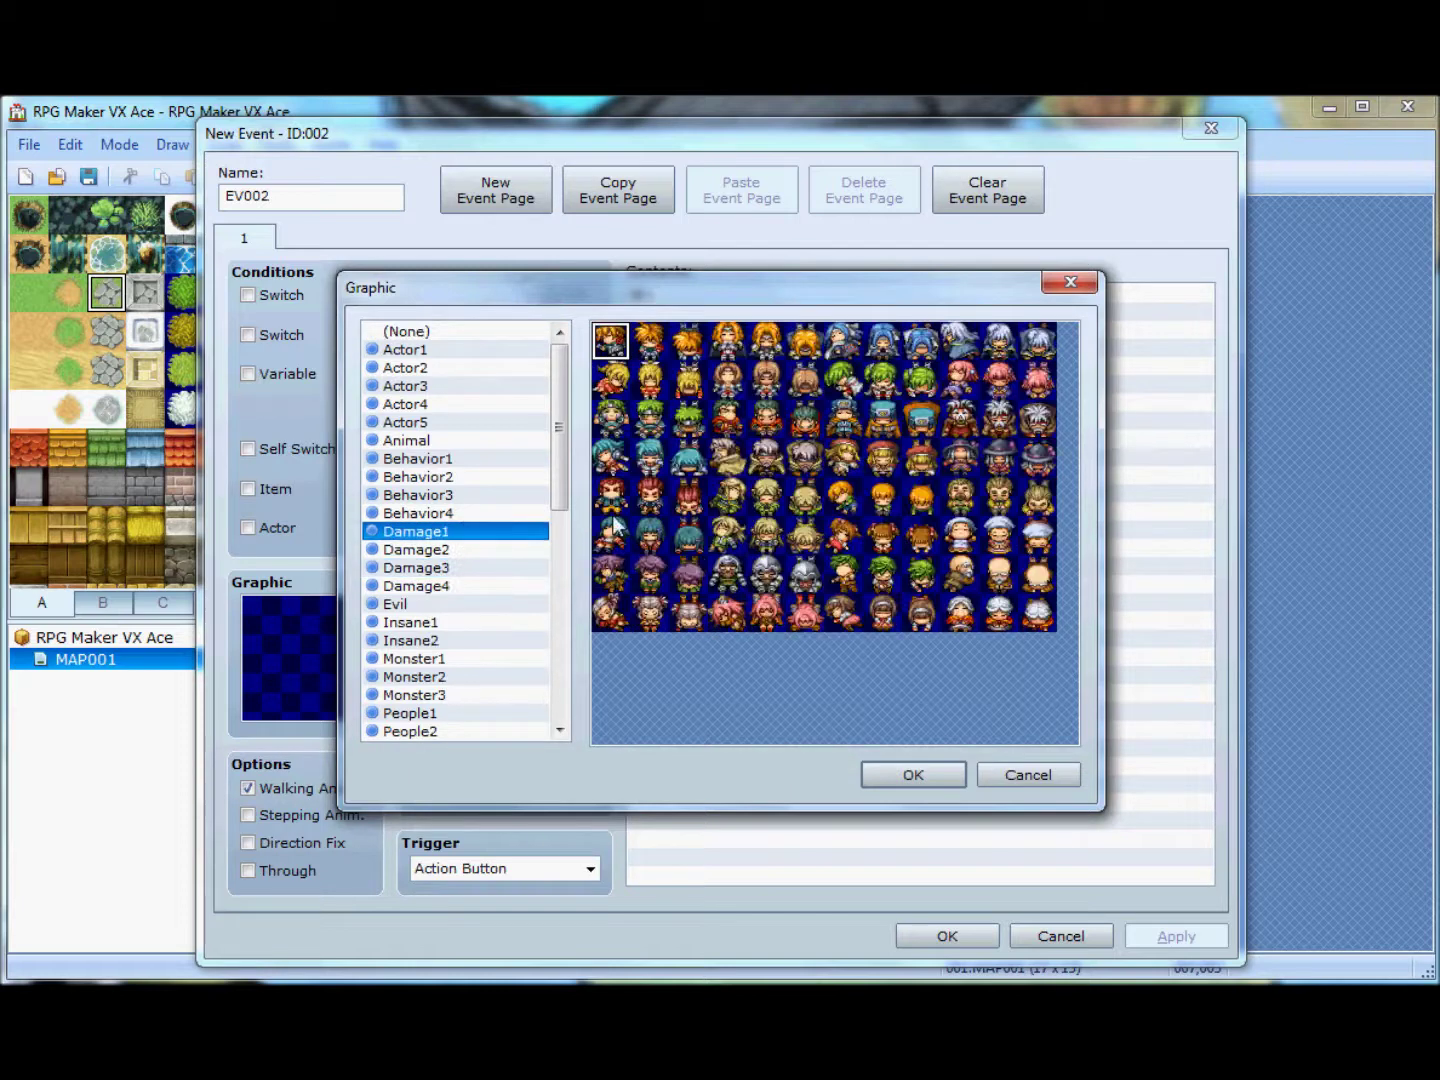
pyautogui.click(1067, 774)
pyautogui.click(1060, 934)
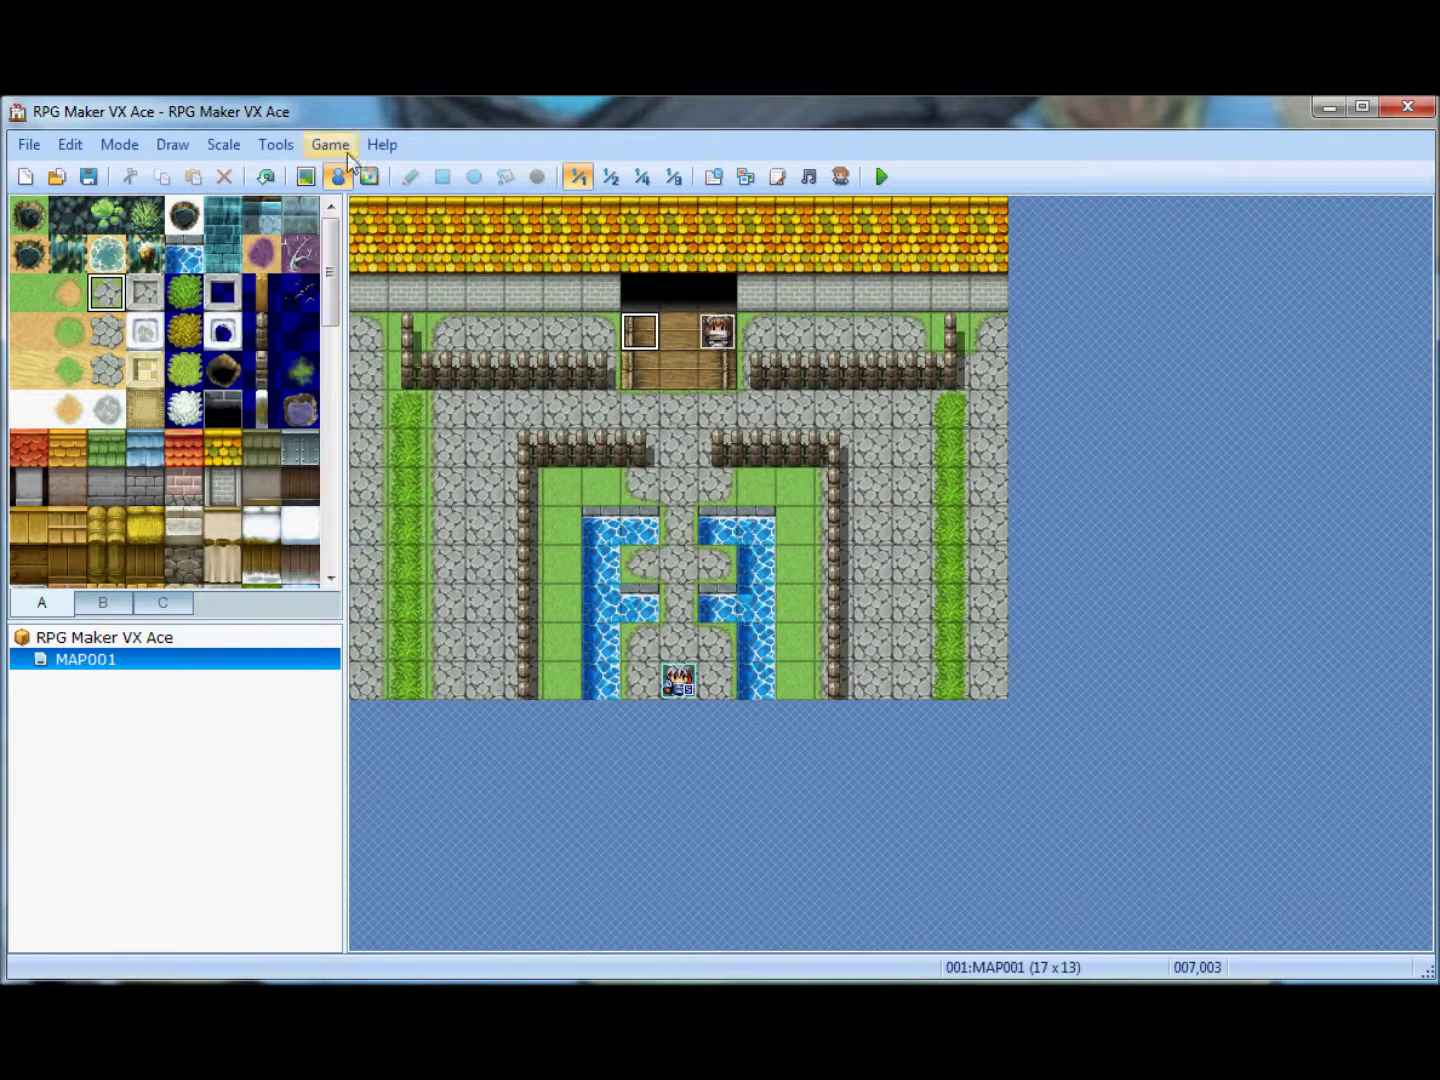
pyautogui.click(778, 175)
pyautogui.click(283, 376)
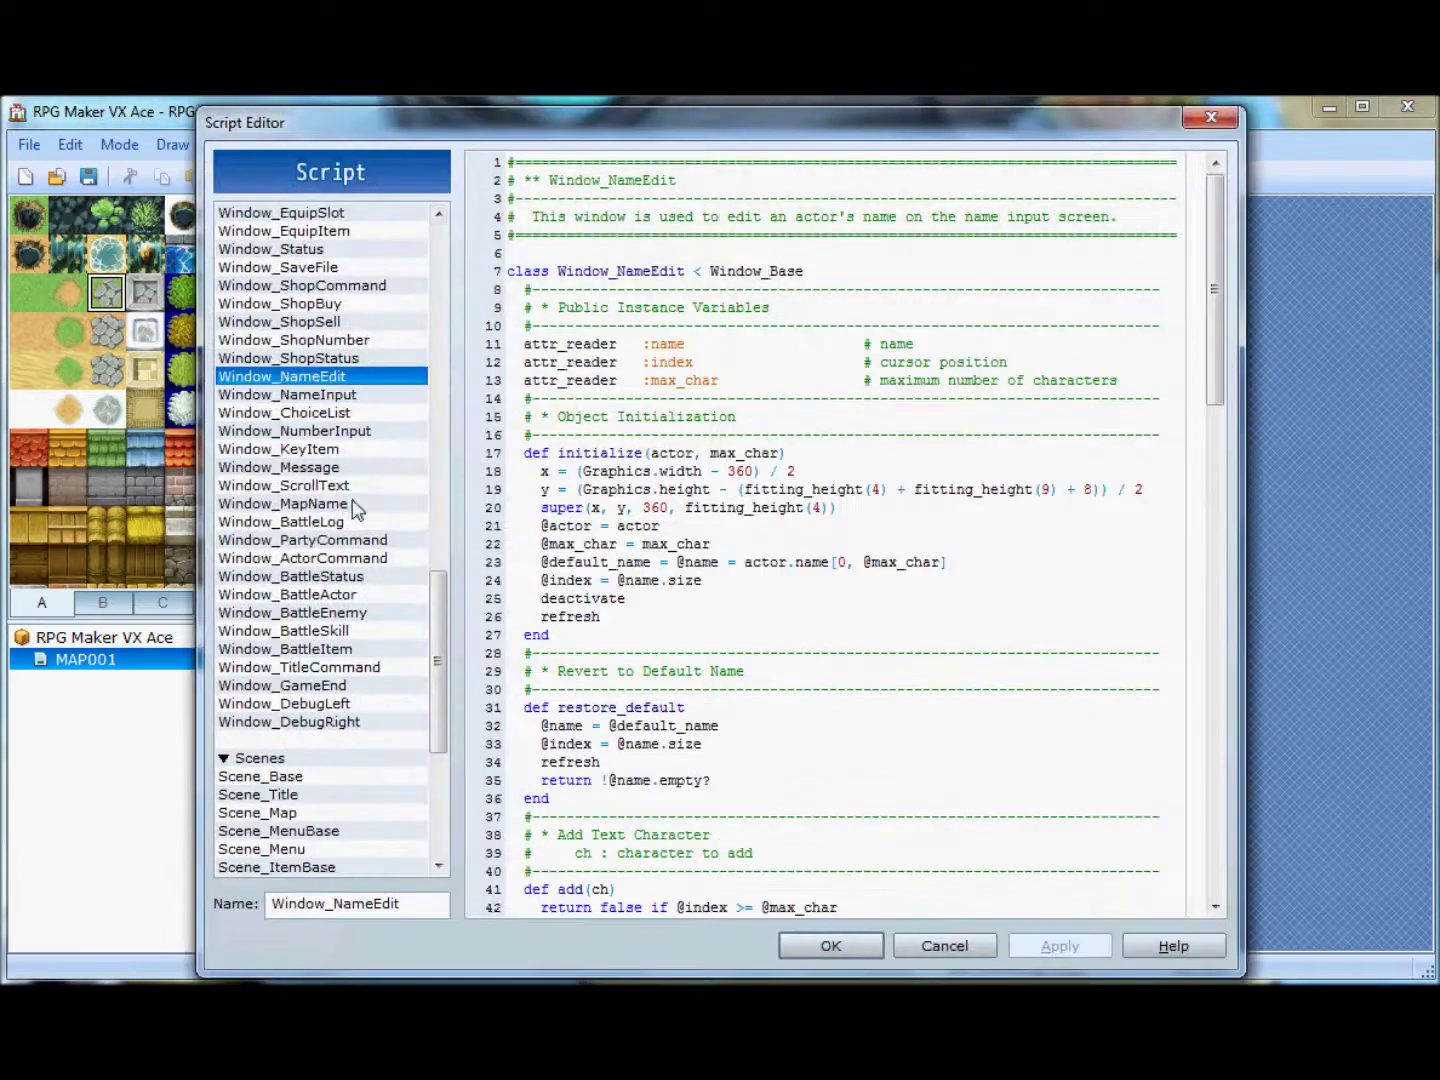
pyautogui.scroll(-7, 340, 510)
pyautogui.moveTo(1216, 340); pyautogui.dragTo(1232, 836)
pyautogui.click(258, 559)
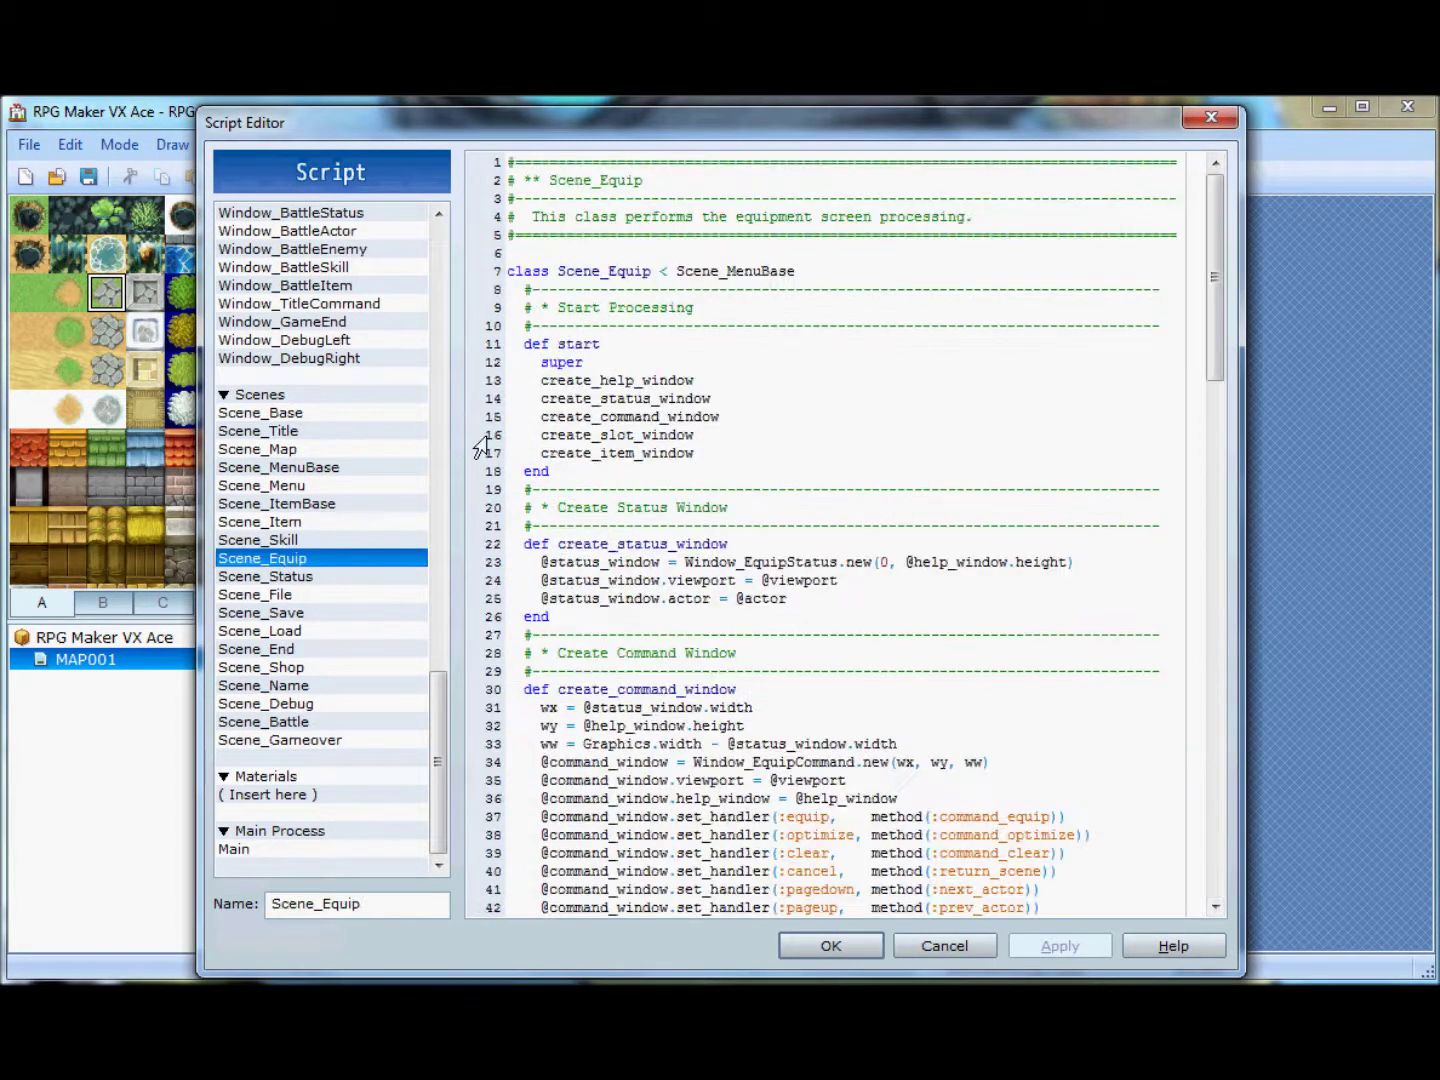
pyautogui.moveTo(438, 772); pyautogui.dragTo(435, 256)
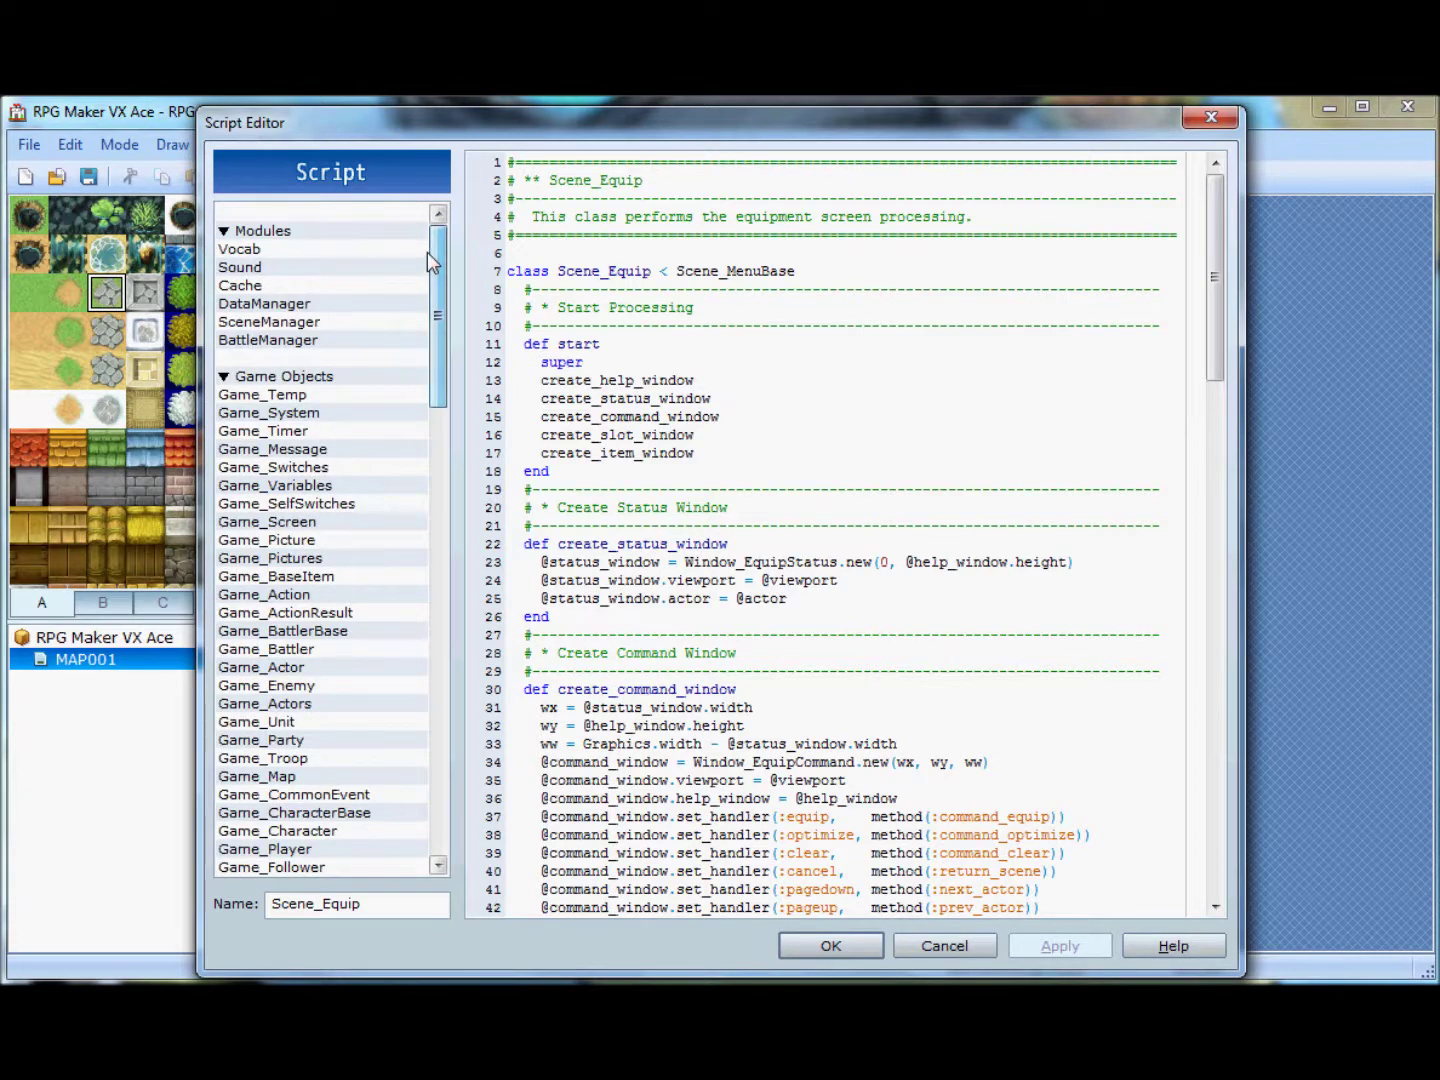
pyautogui.click(323, 563)
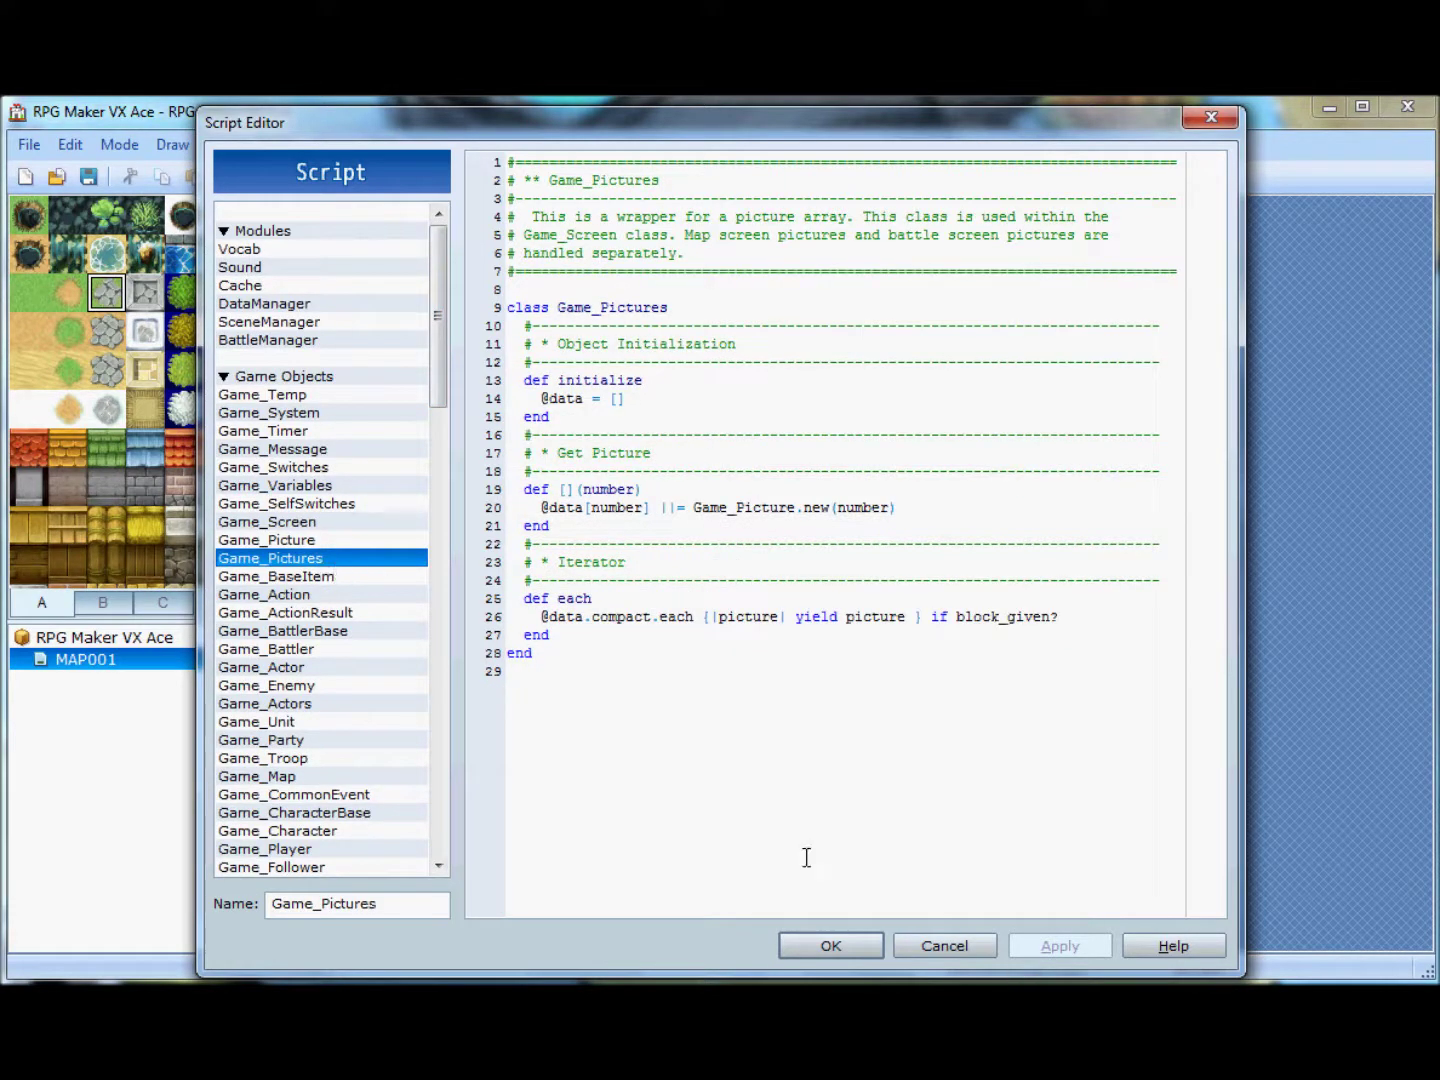
pyautogui.click(333, 632)
pyautogui.click(336, 778)
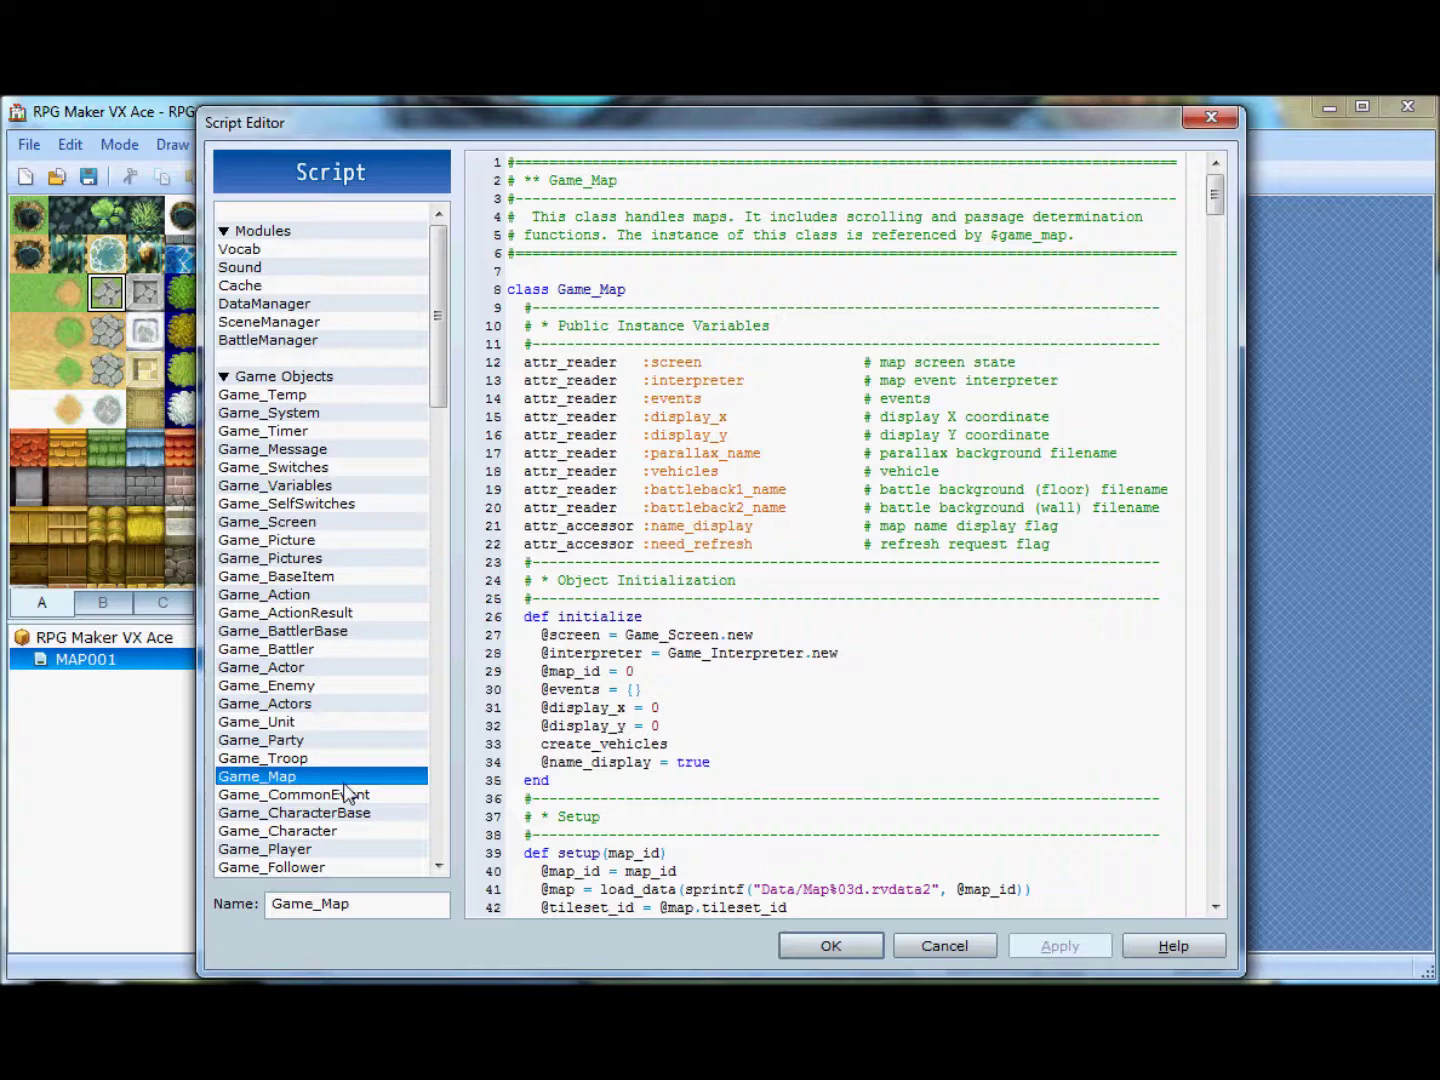
pyautogui.click(938, 945)
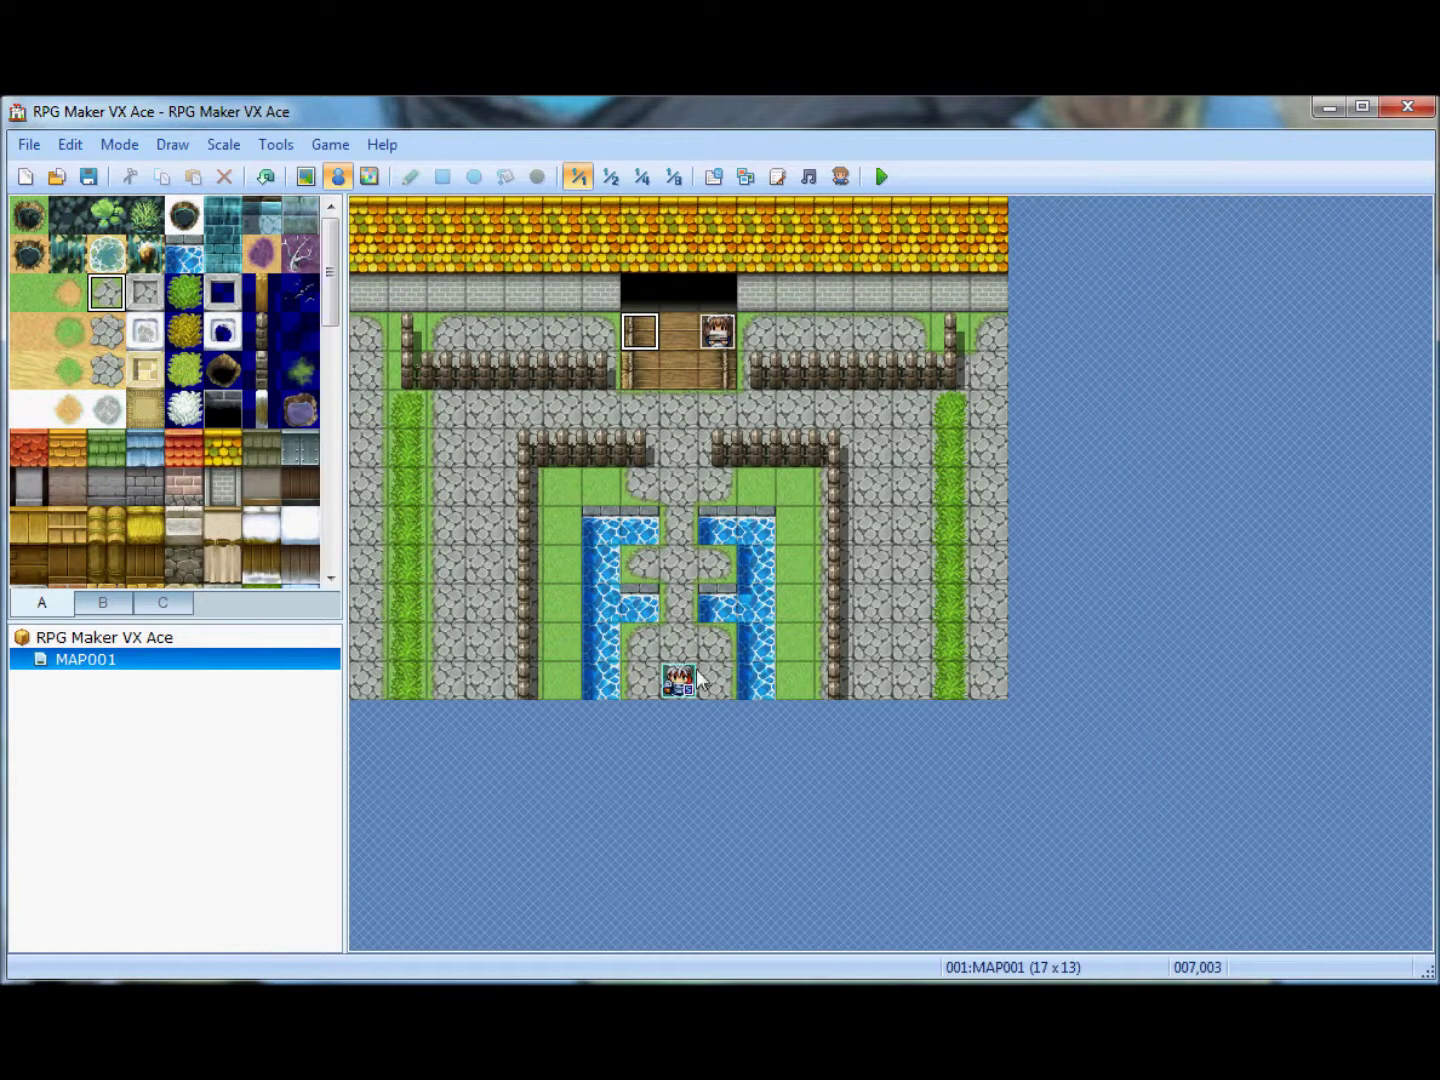
pyautogui.doubleClick(684, 571)
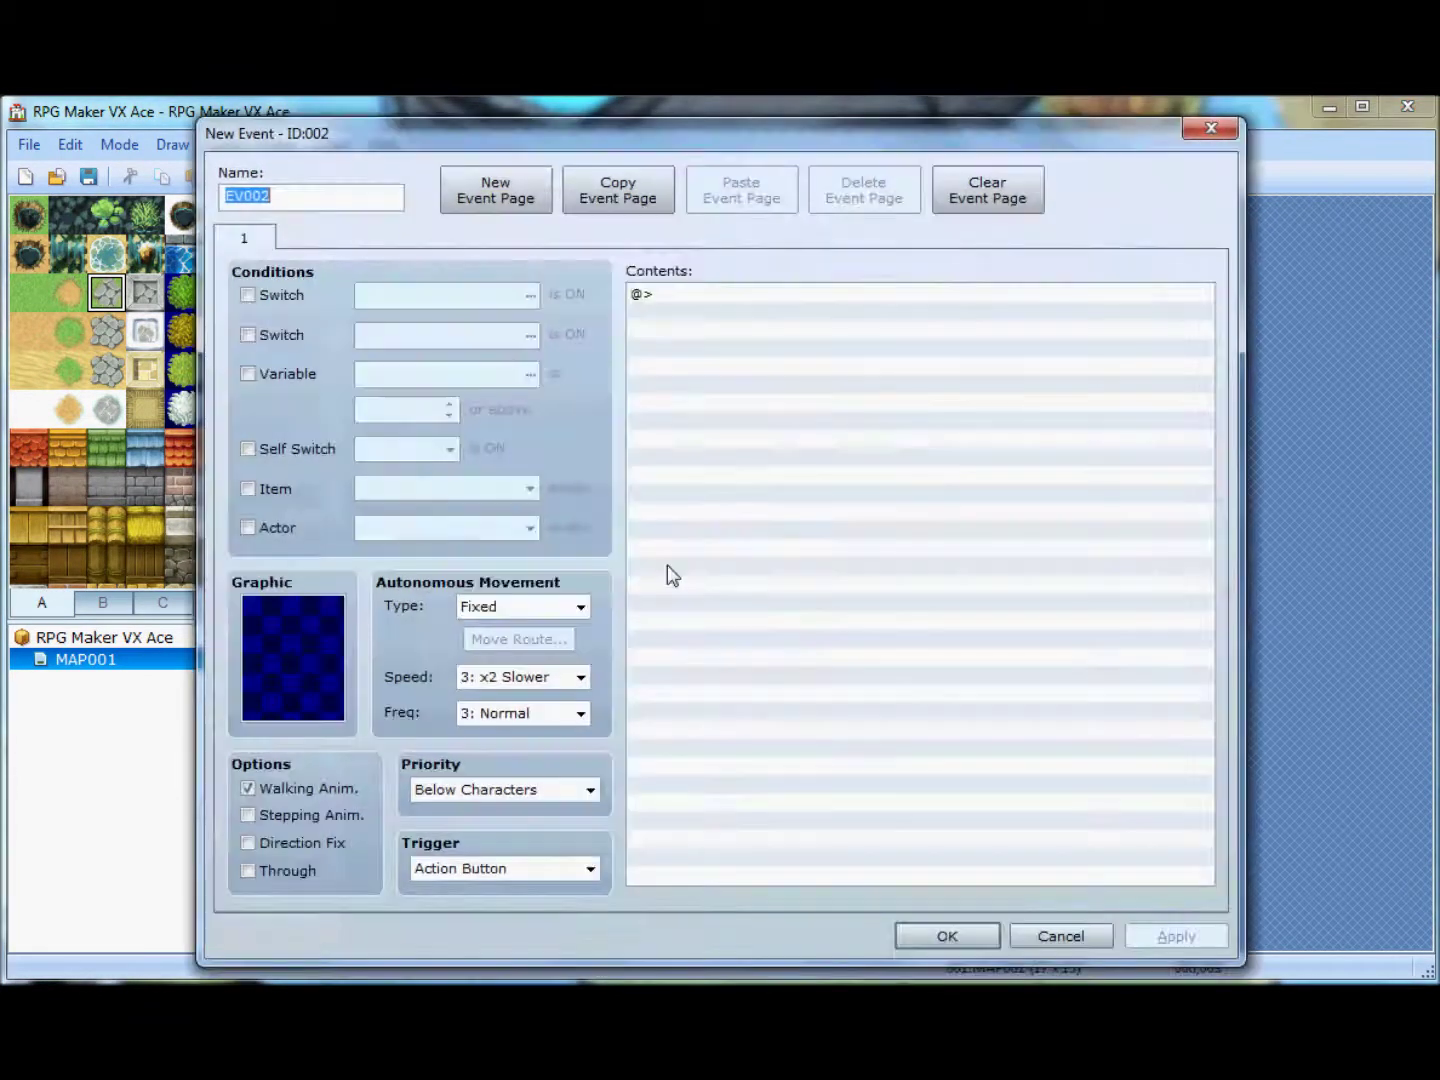
pyautogui.doubleClick(662, 300)
pyautogui.click(747, 268)
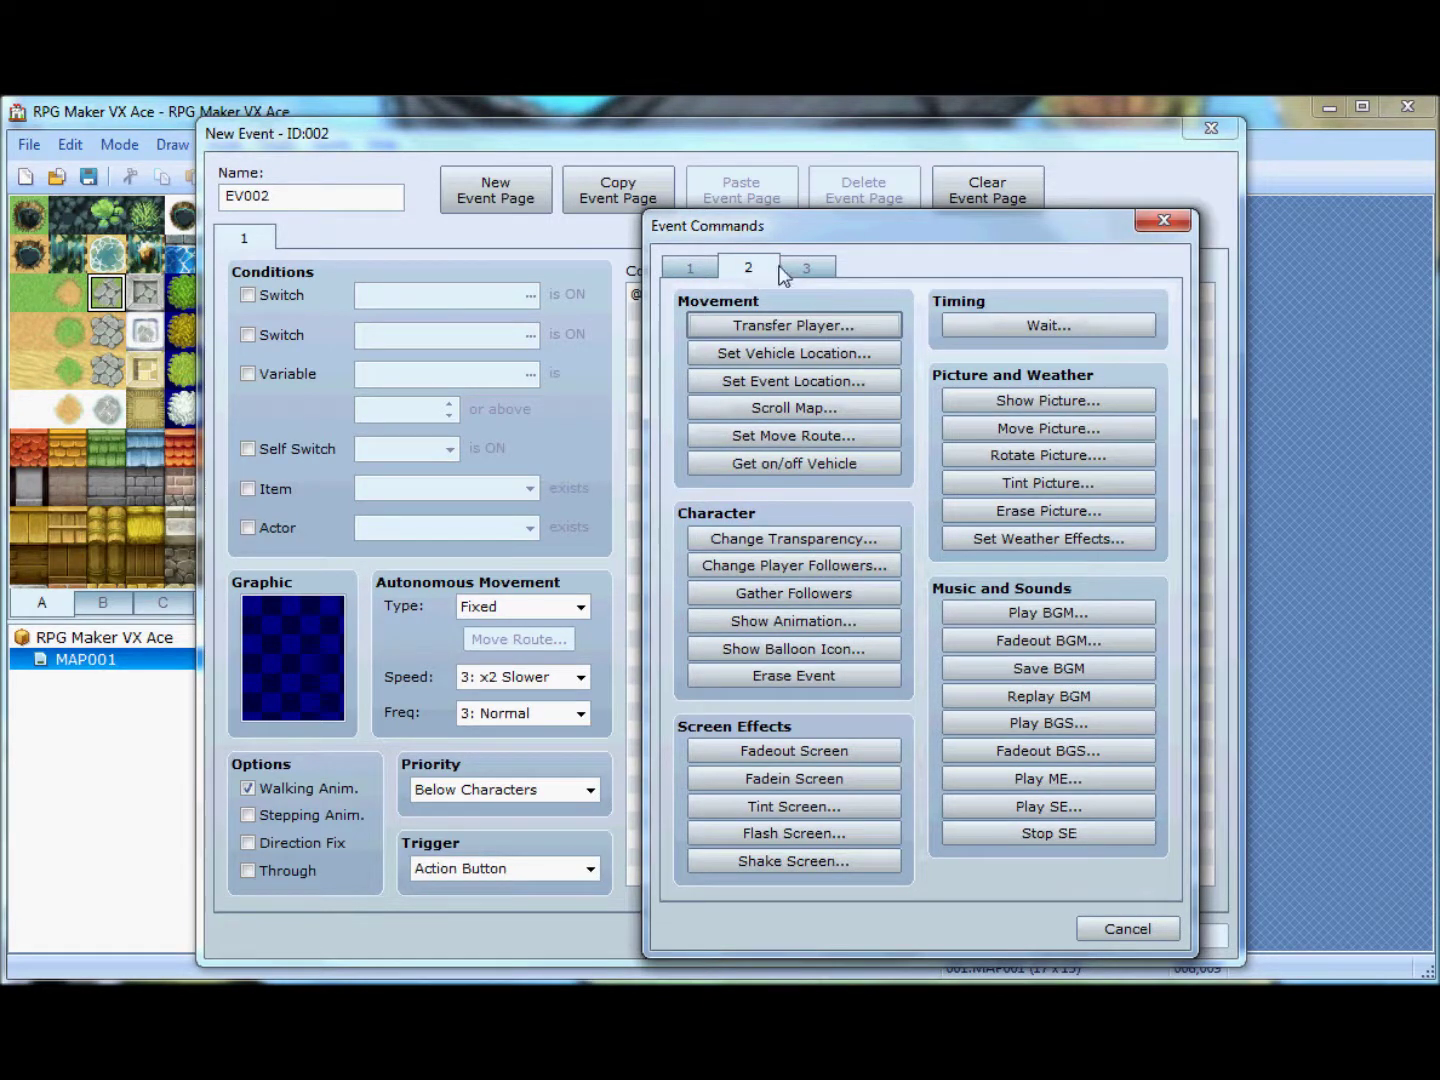
pyautogui.click(688, 270)
pyautogui.click(748, 268)
pyautogui.click(806, 268)
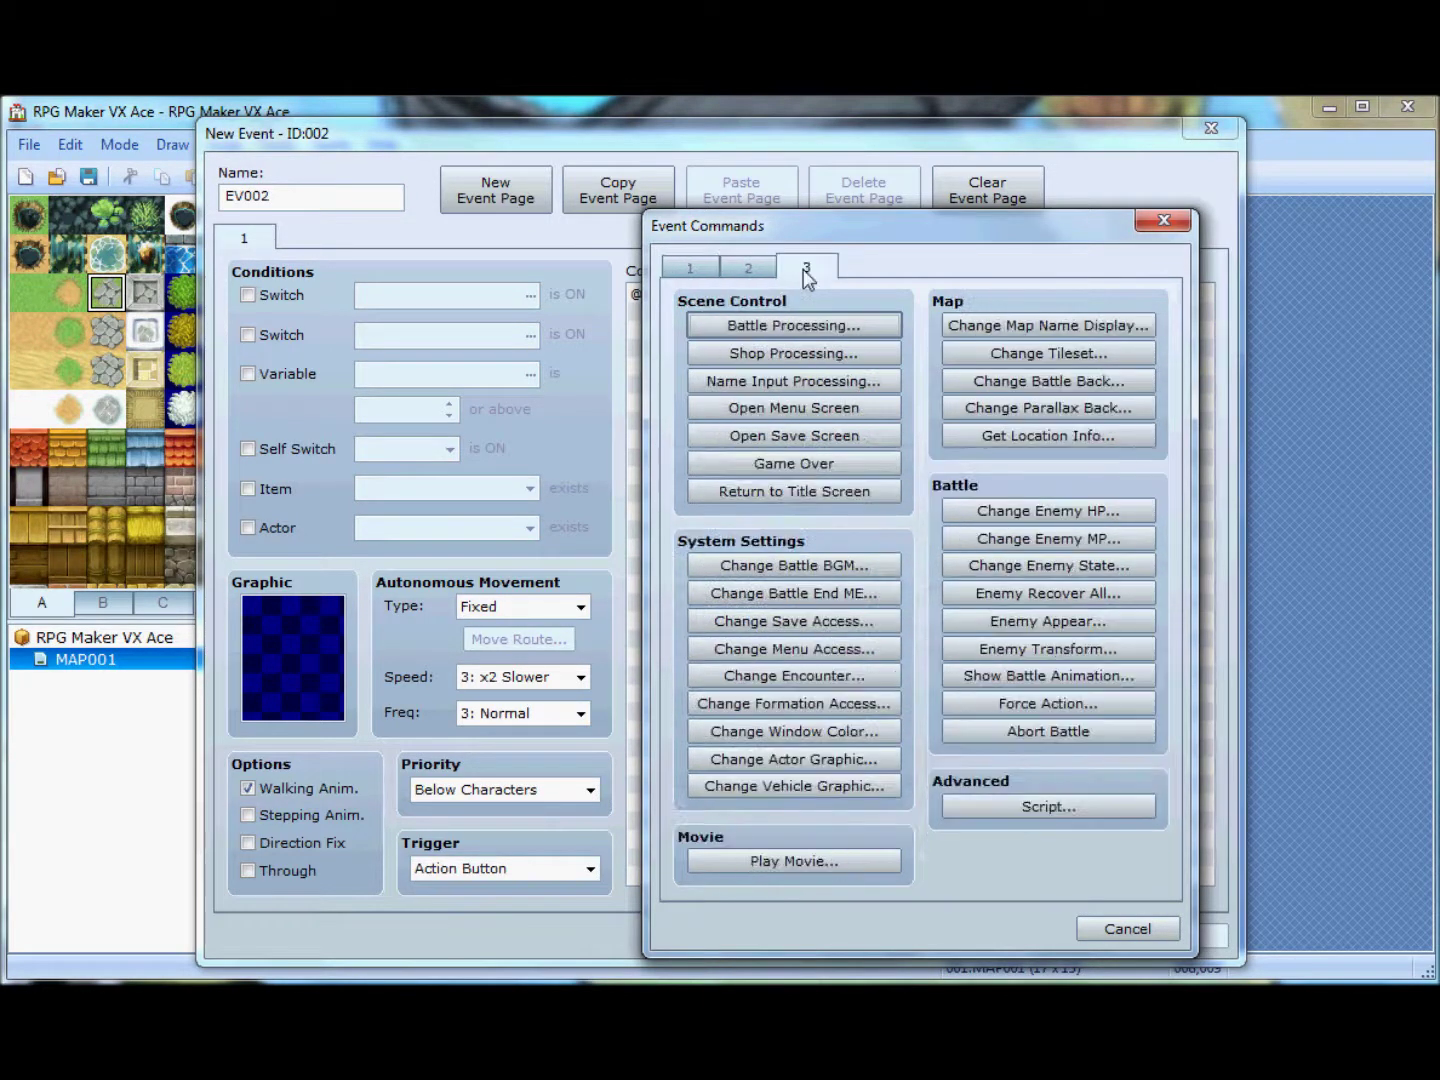
pyautogui.click(748, 268)
pyautogui.click(700, 270)
pyautogui.click(749, 268)
pyautogui.click(815, 268)
pyautogui.click(749, 268)
pyautogui.click(700, 270)
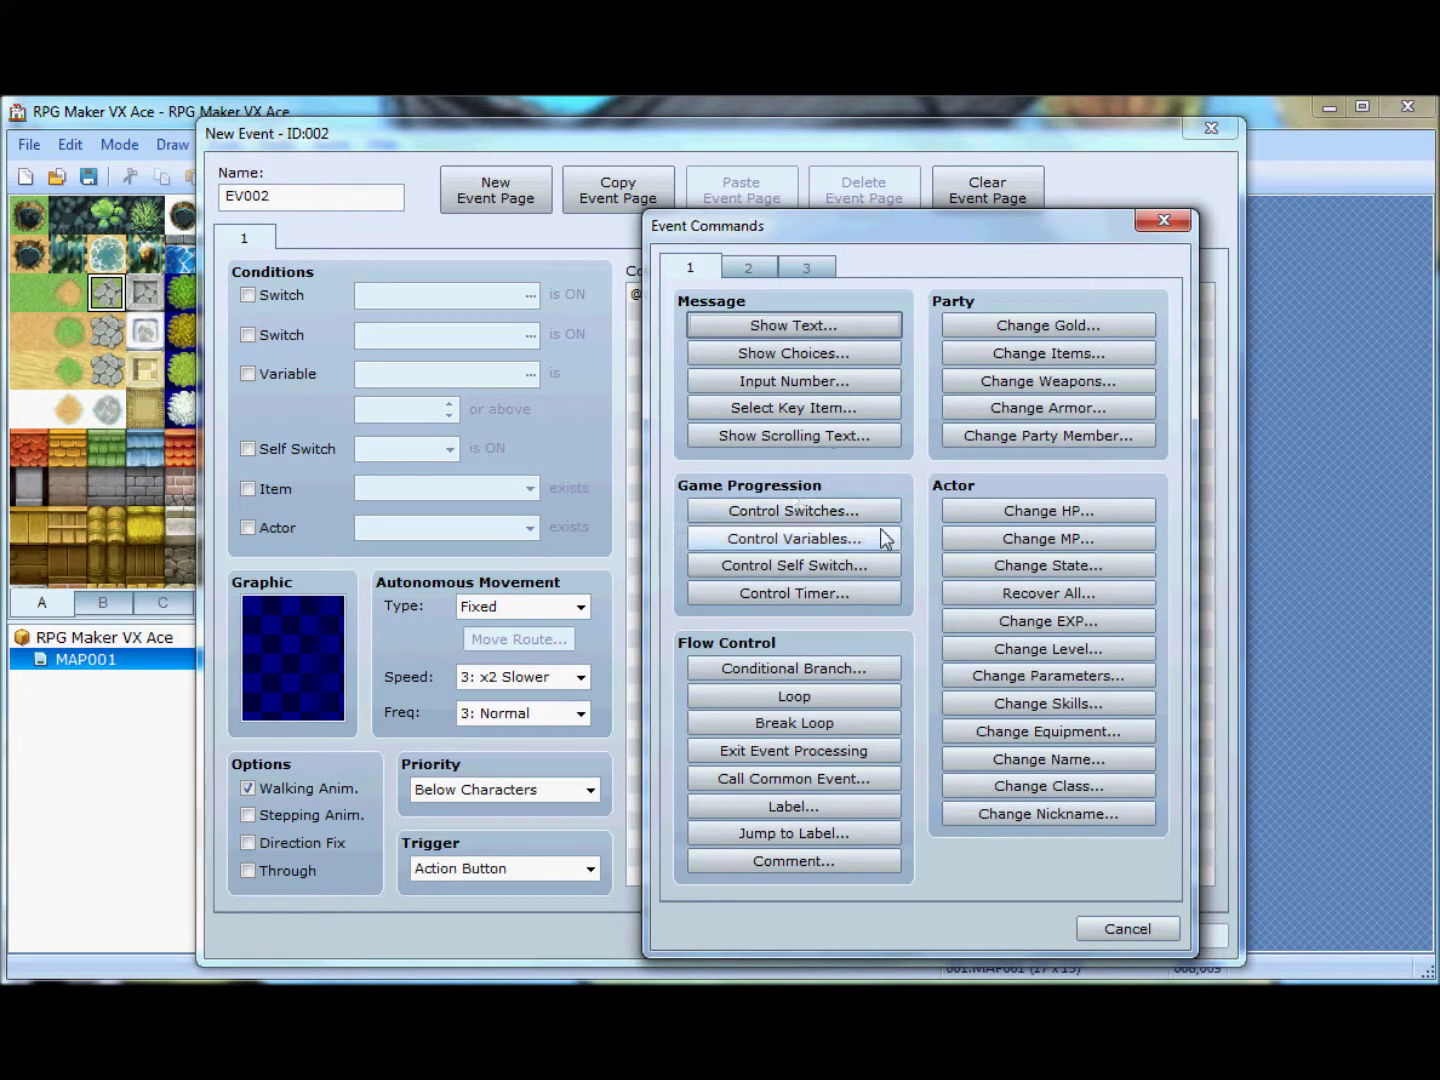
pyautogui.click(806, 268)
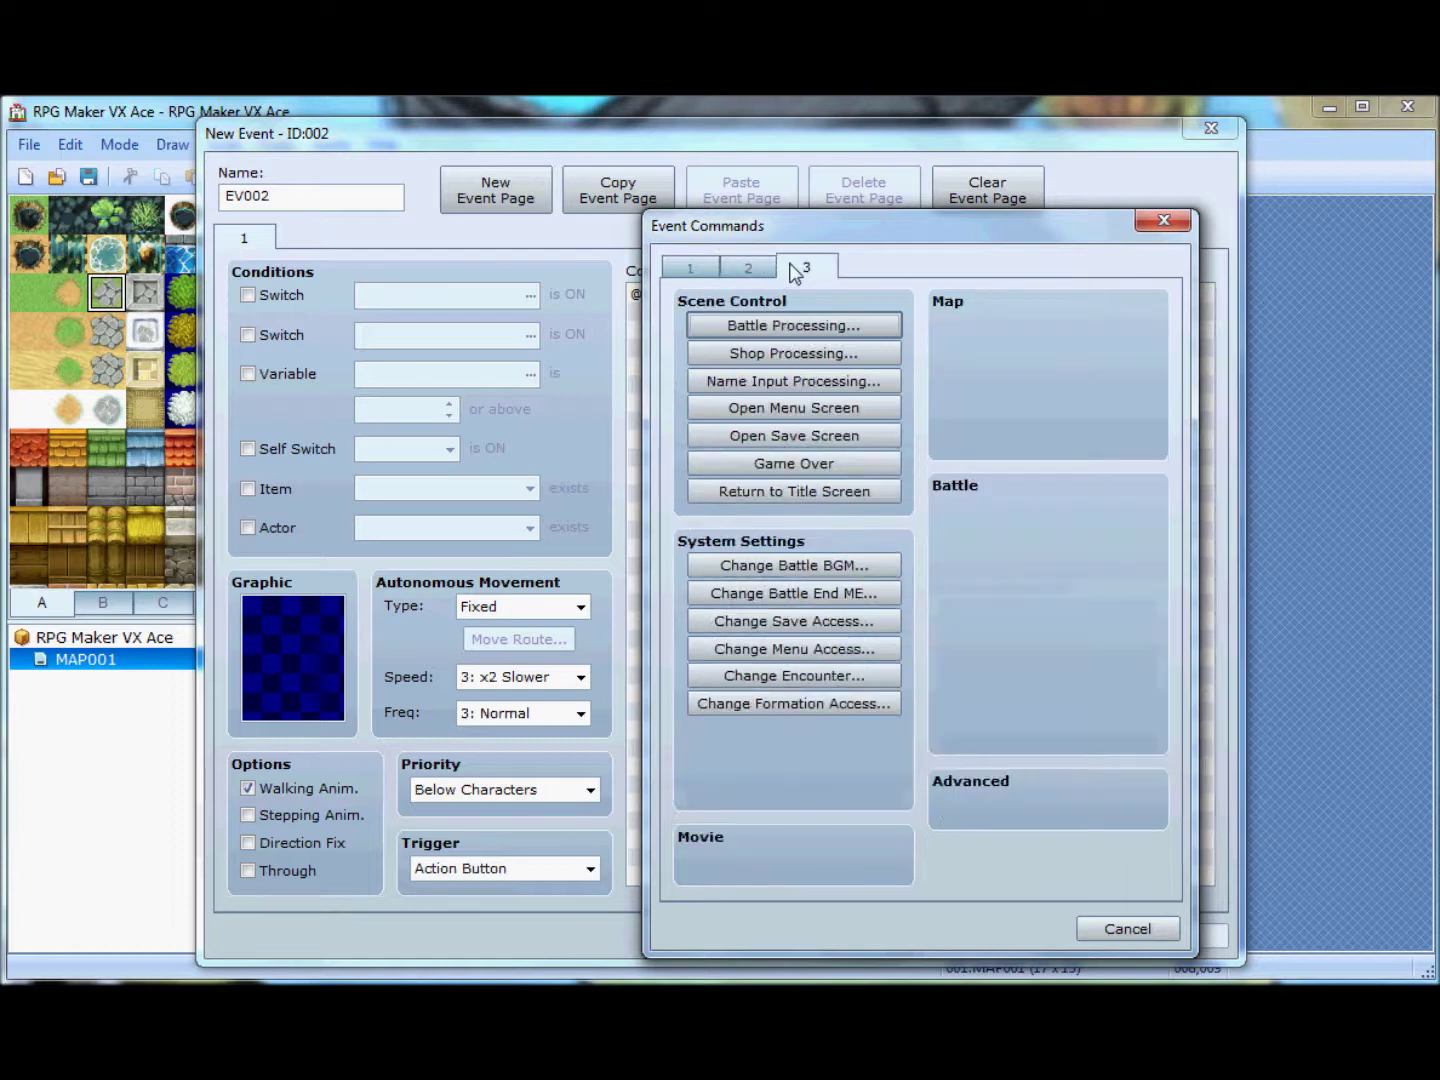
pyautogui.click(747, 268)
pyautogui.click(712, 270)
pyautogui.click(725, 269)
pyautogui.click(810, 268)
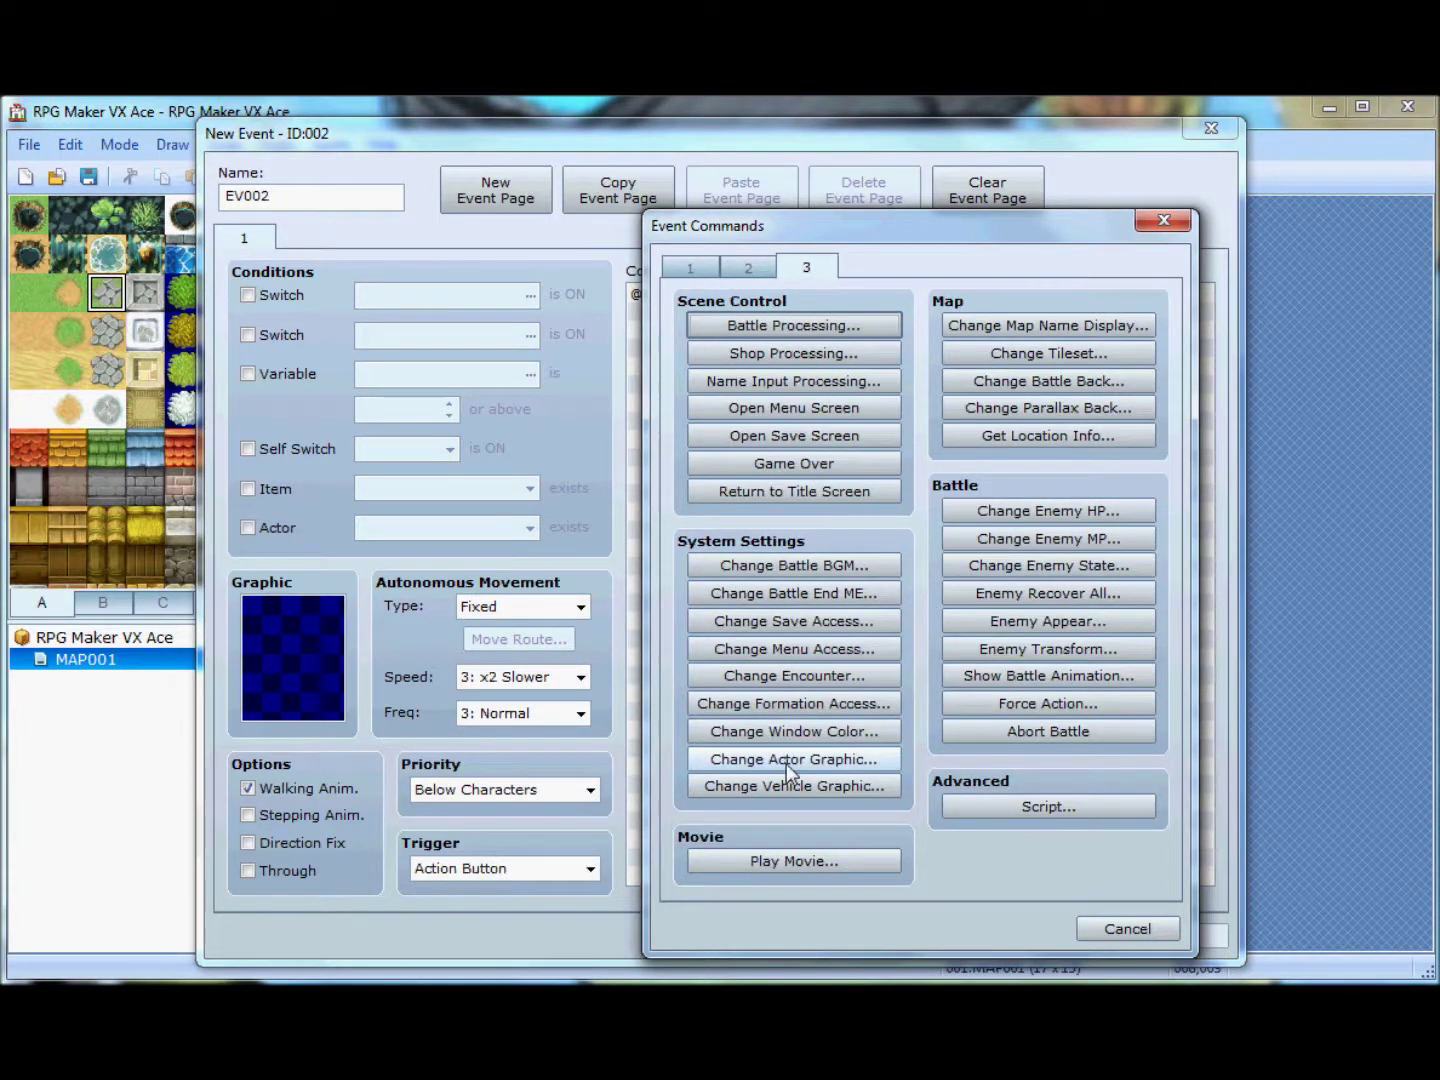
pyautogui.click(1078, 805)
pyautogui.click(1108, 707)
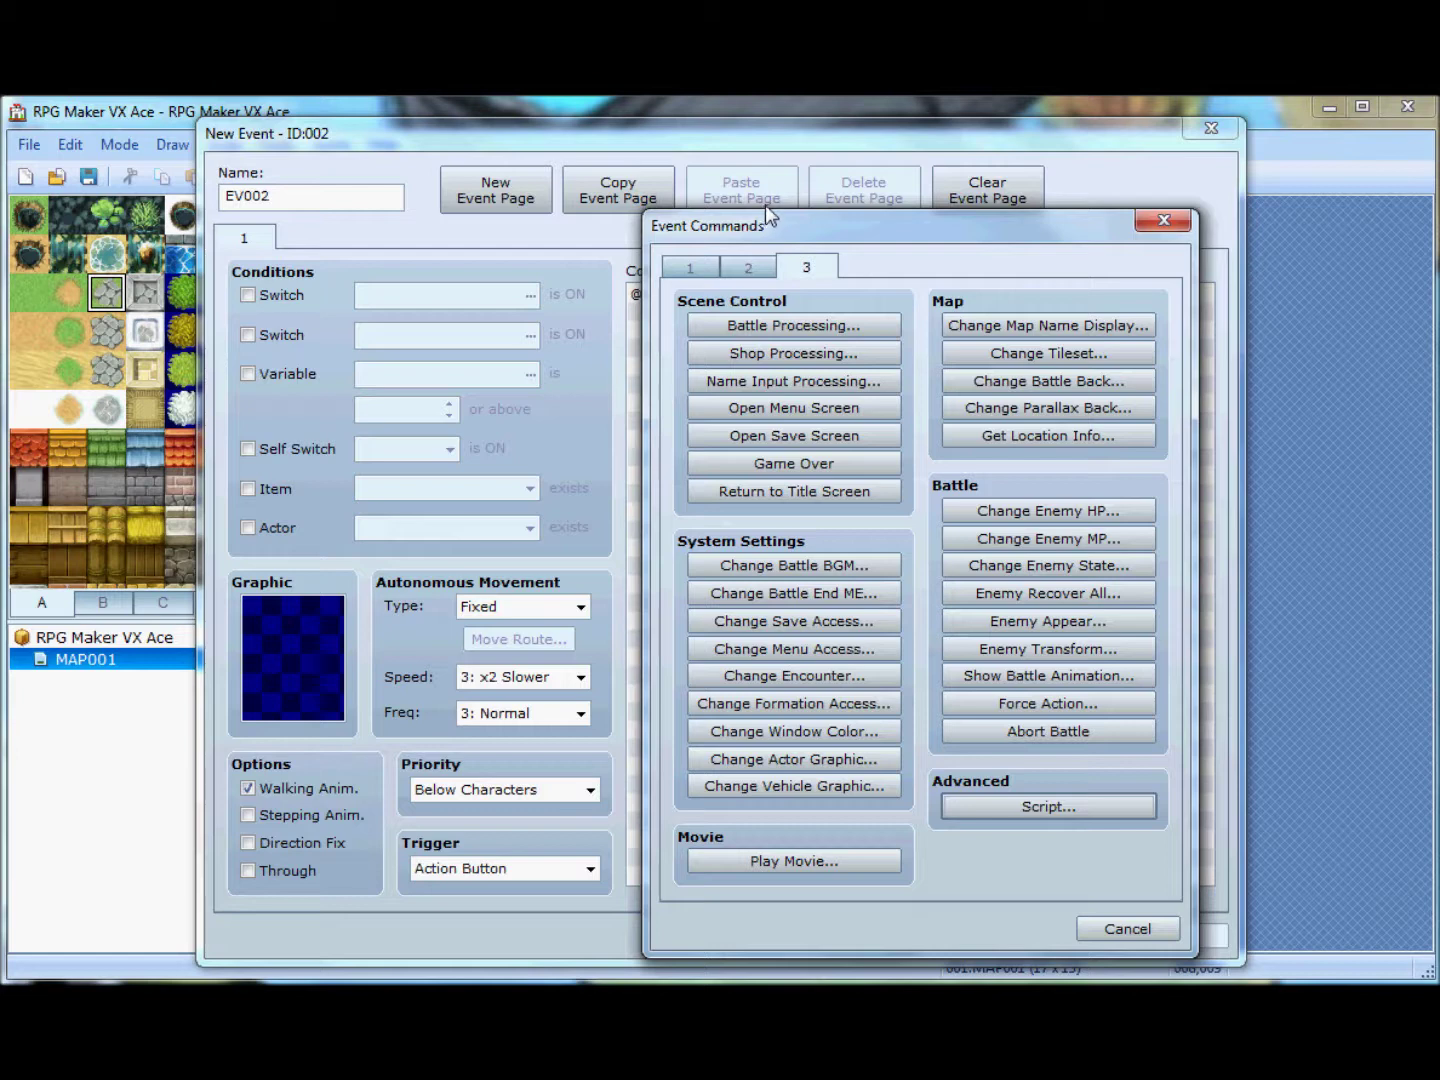
pyautogui.click(750, 268)
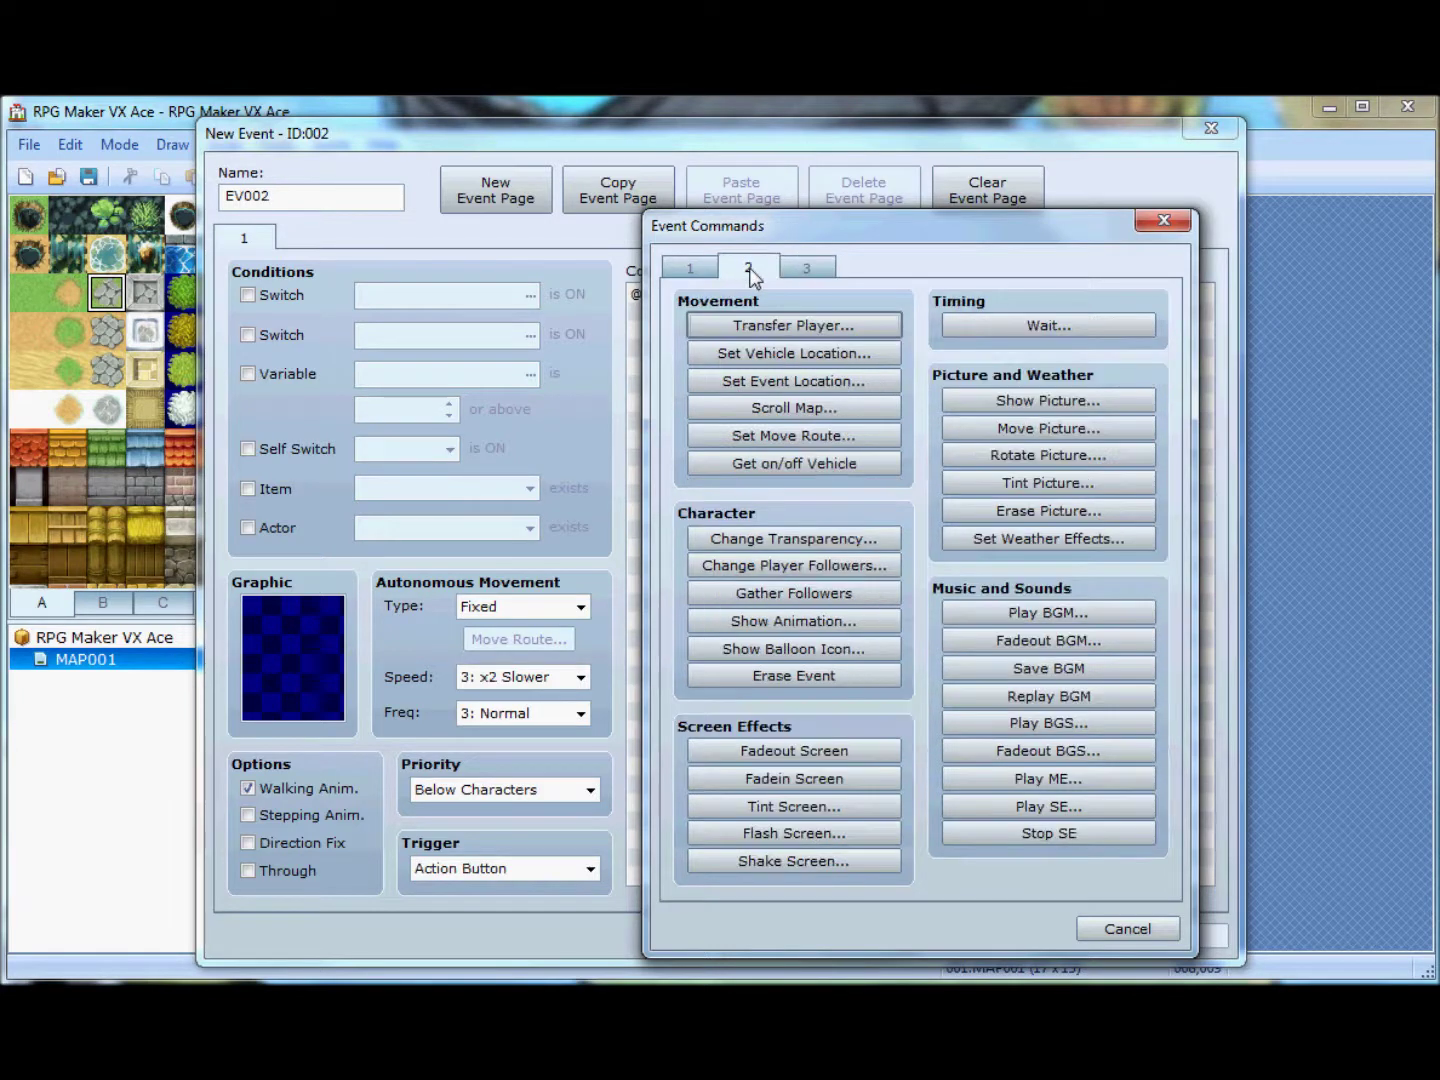
pyautogui.click(695, 271)
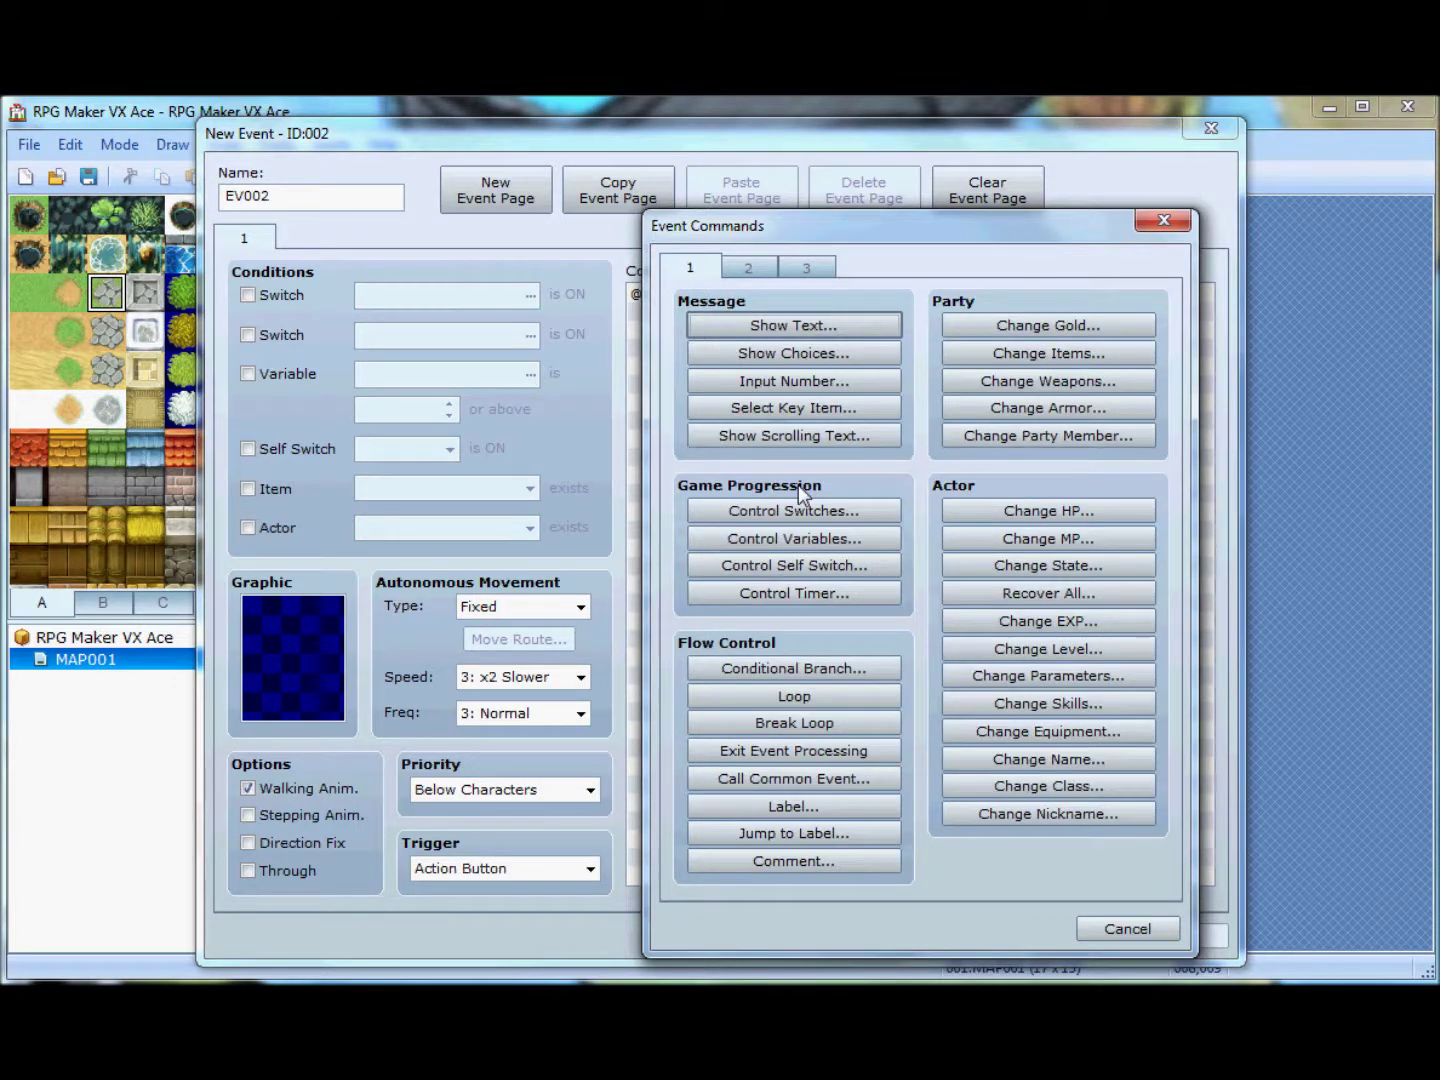
pyautogui.click(751, 268)
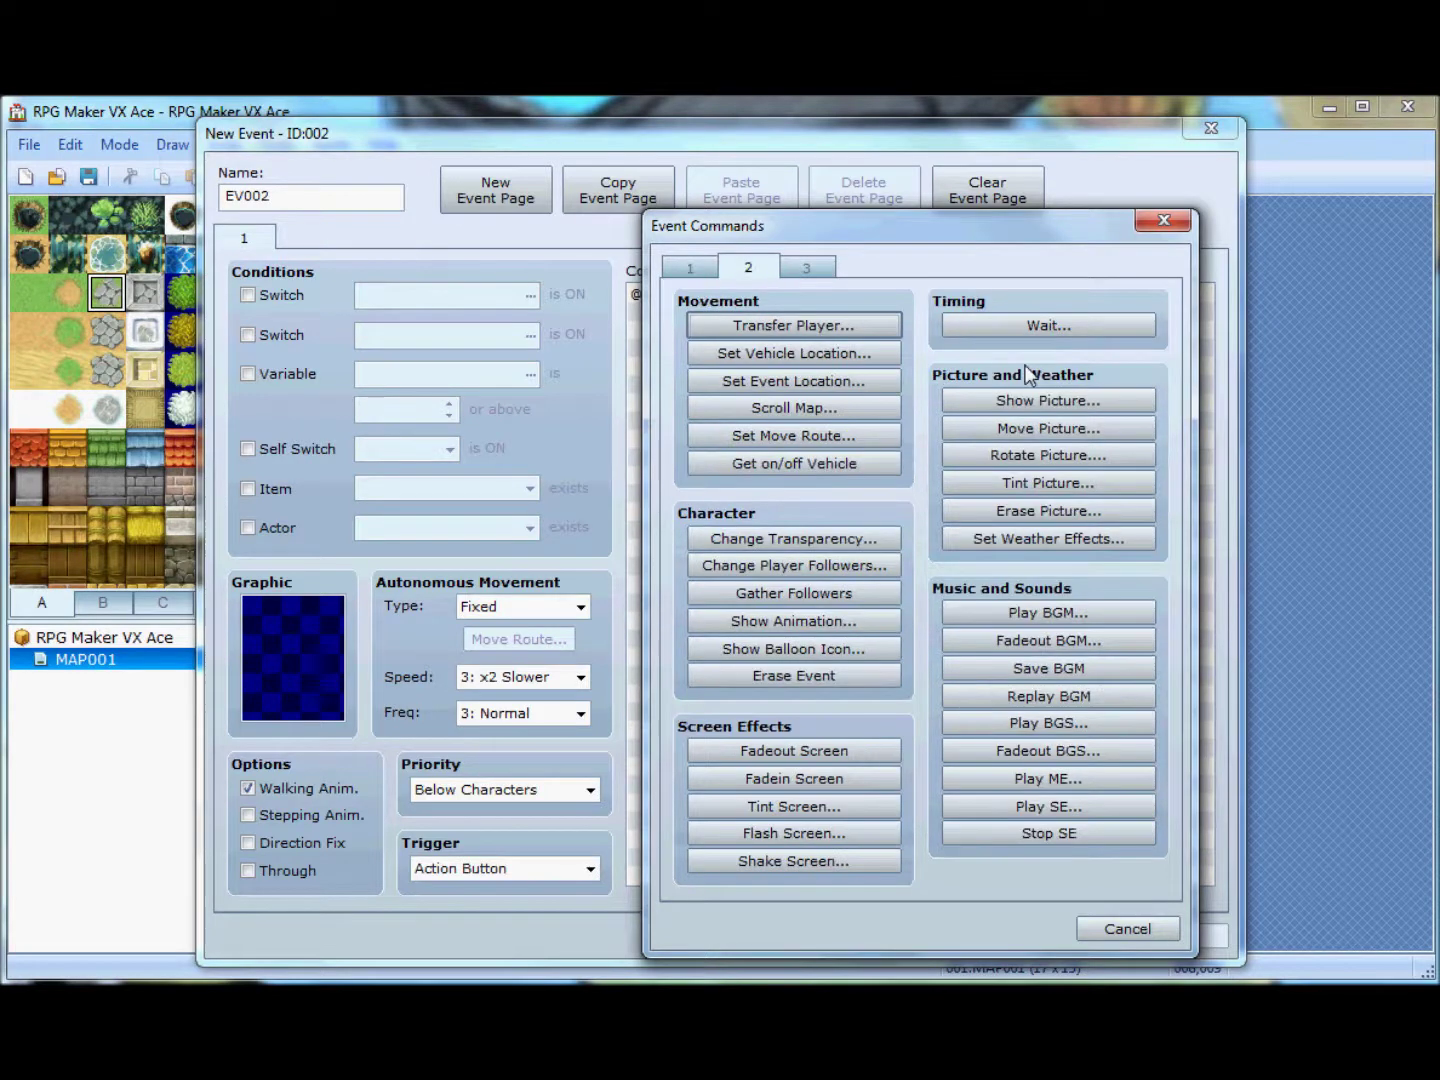
pyautogui.click(796, 270)
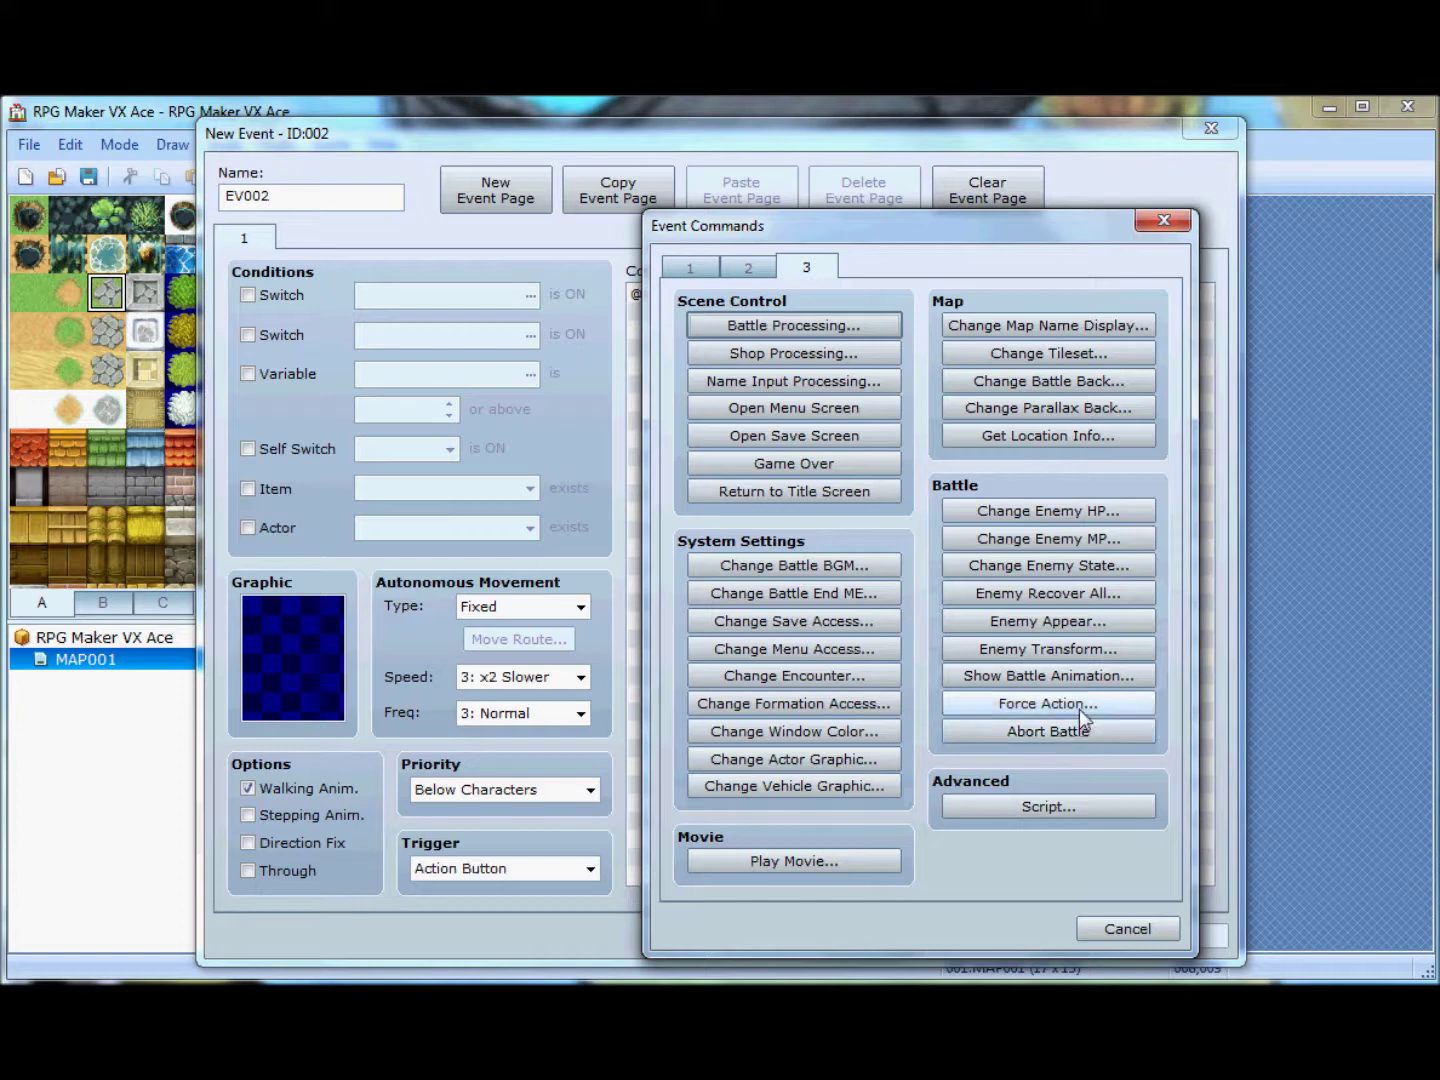
pyautogui.click(1049, 621)
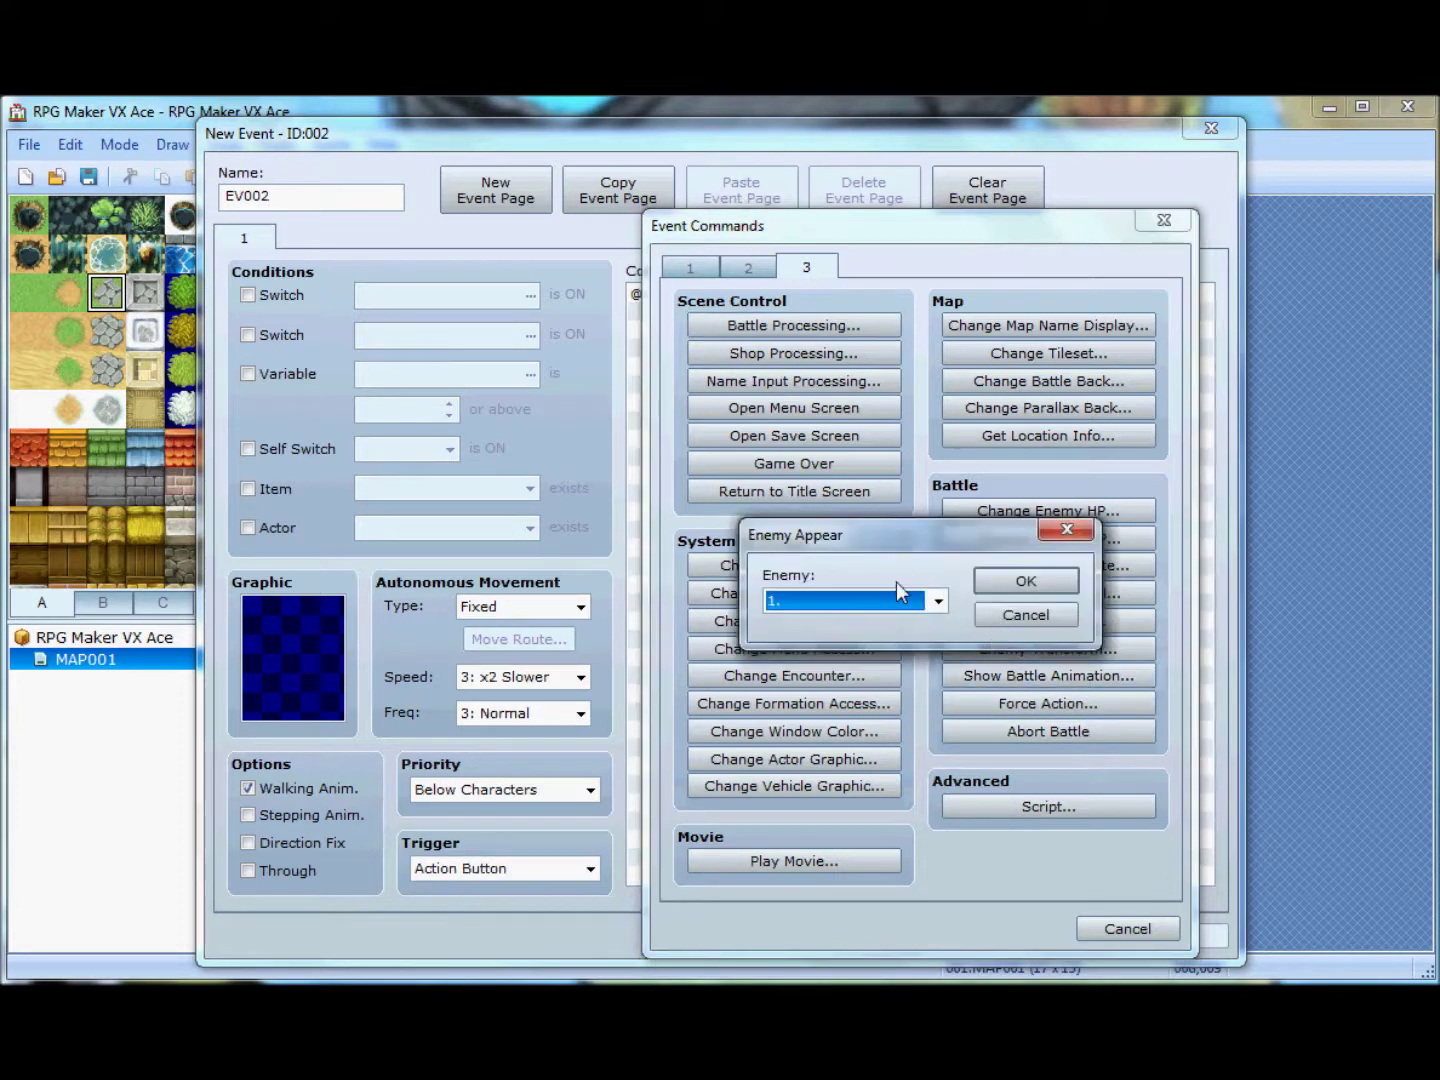
pyautogui.click(856, 603)
pyautogui.click(856, 608)
pyautogui.click(1072, 625)
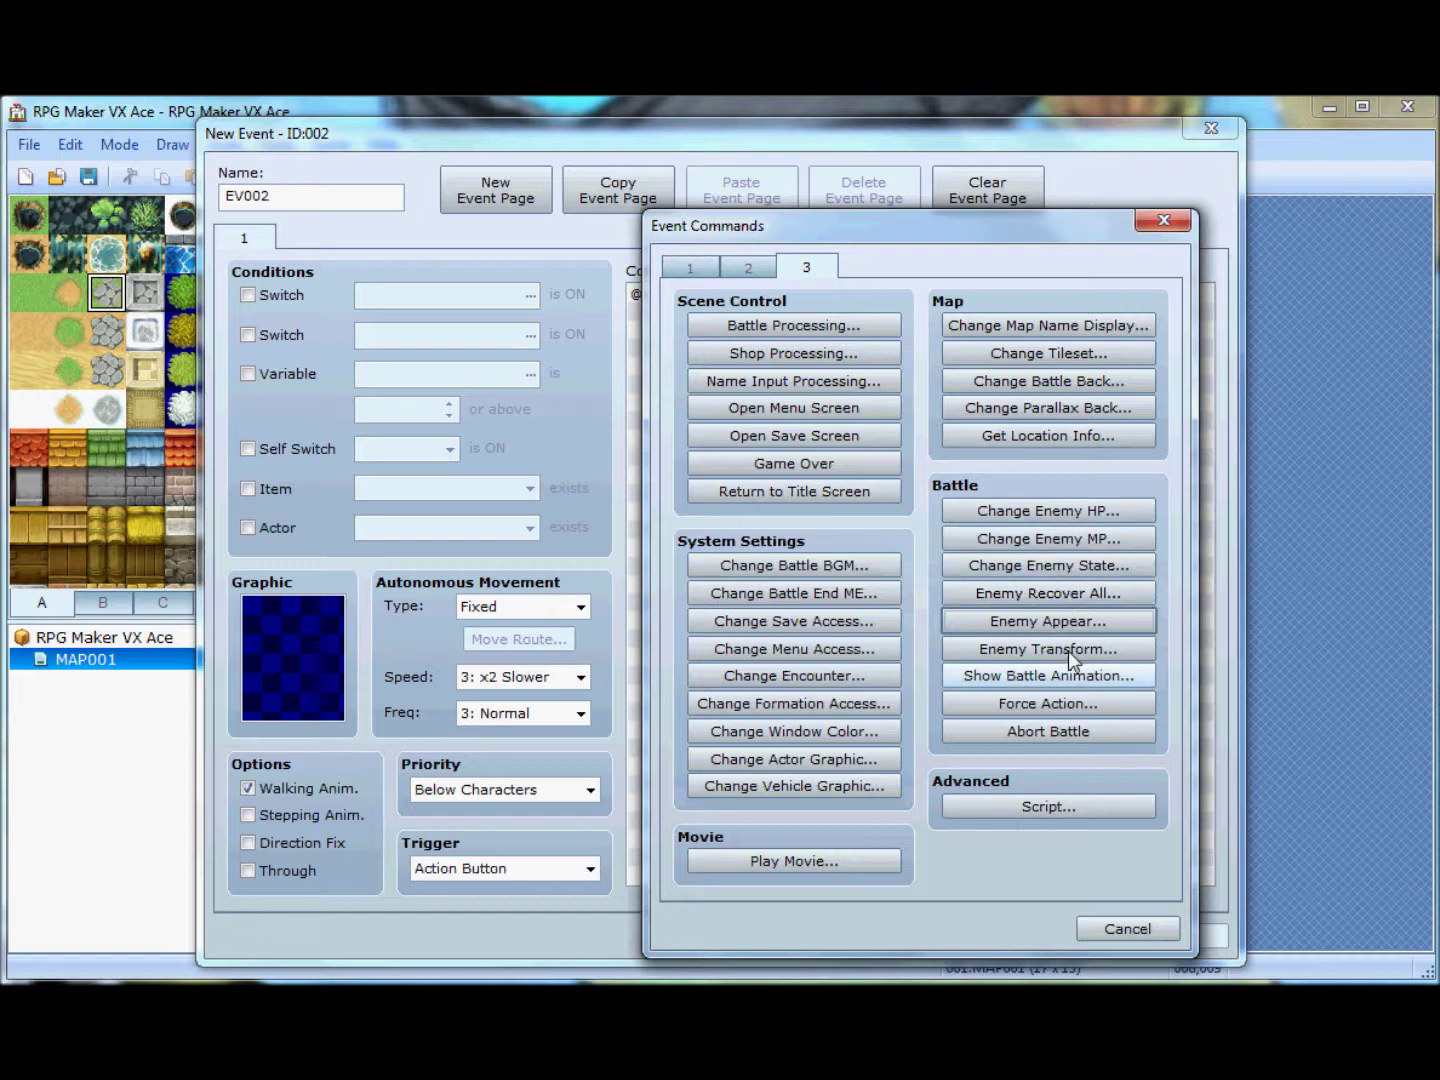
pyautogui.click(1071, 706)
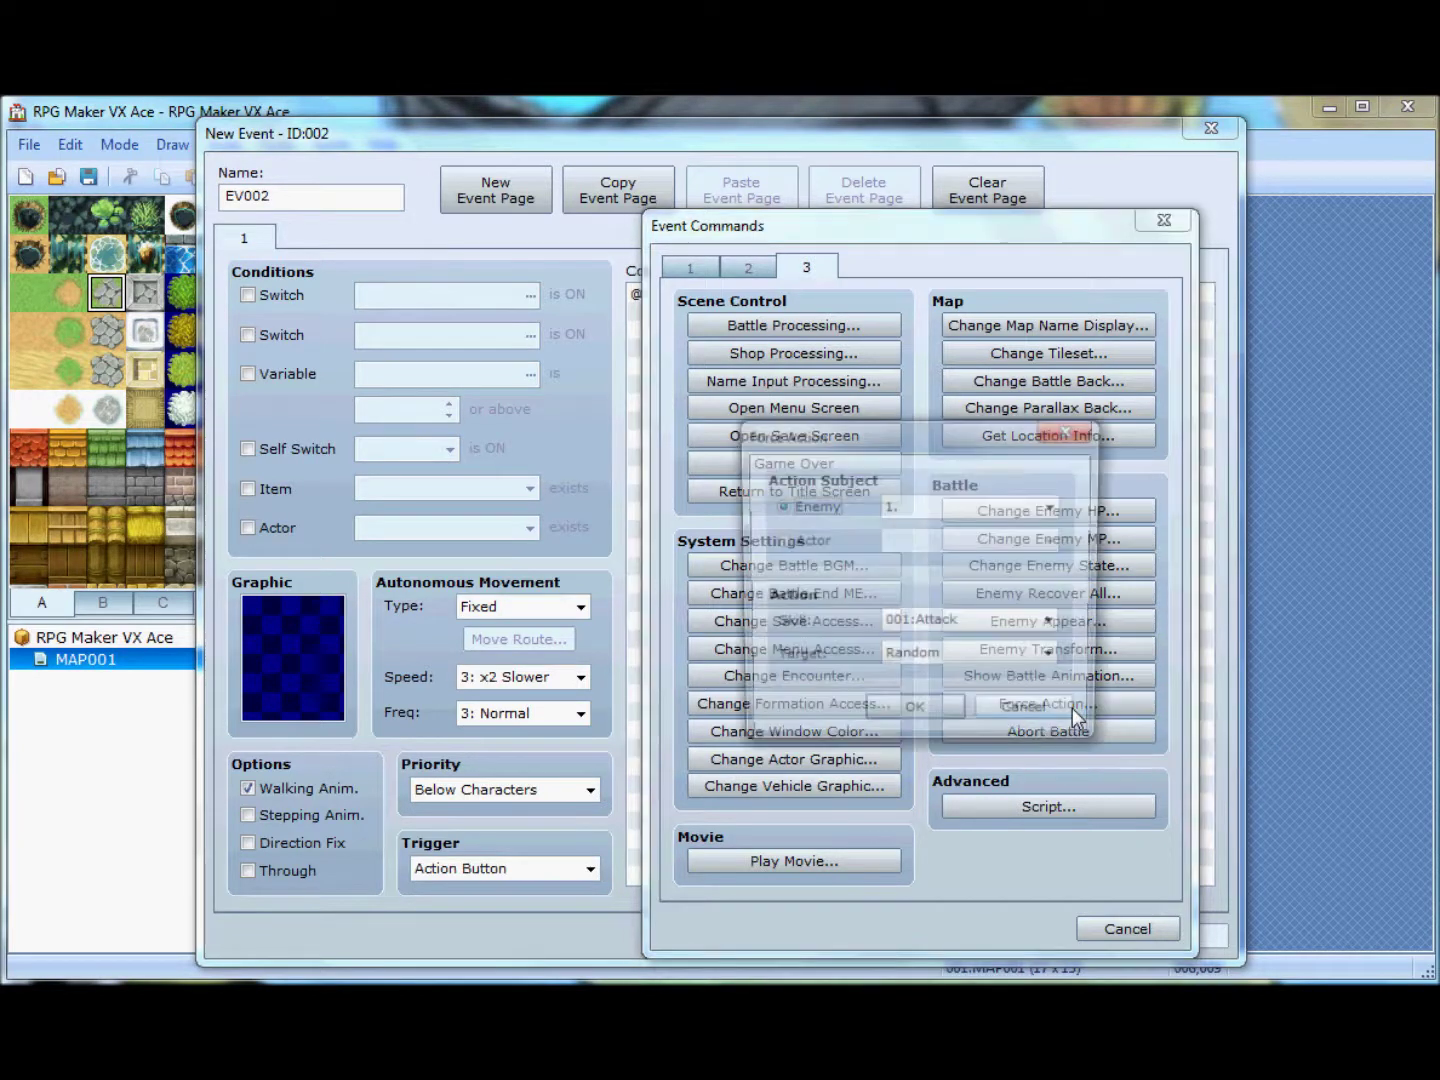
pyautogui.click(1035, 718)
pyautogui.click(1125, 930)
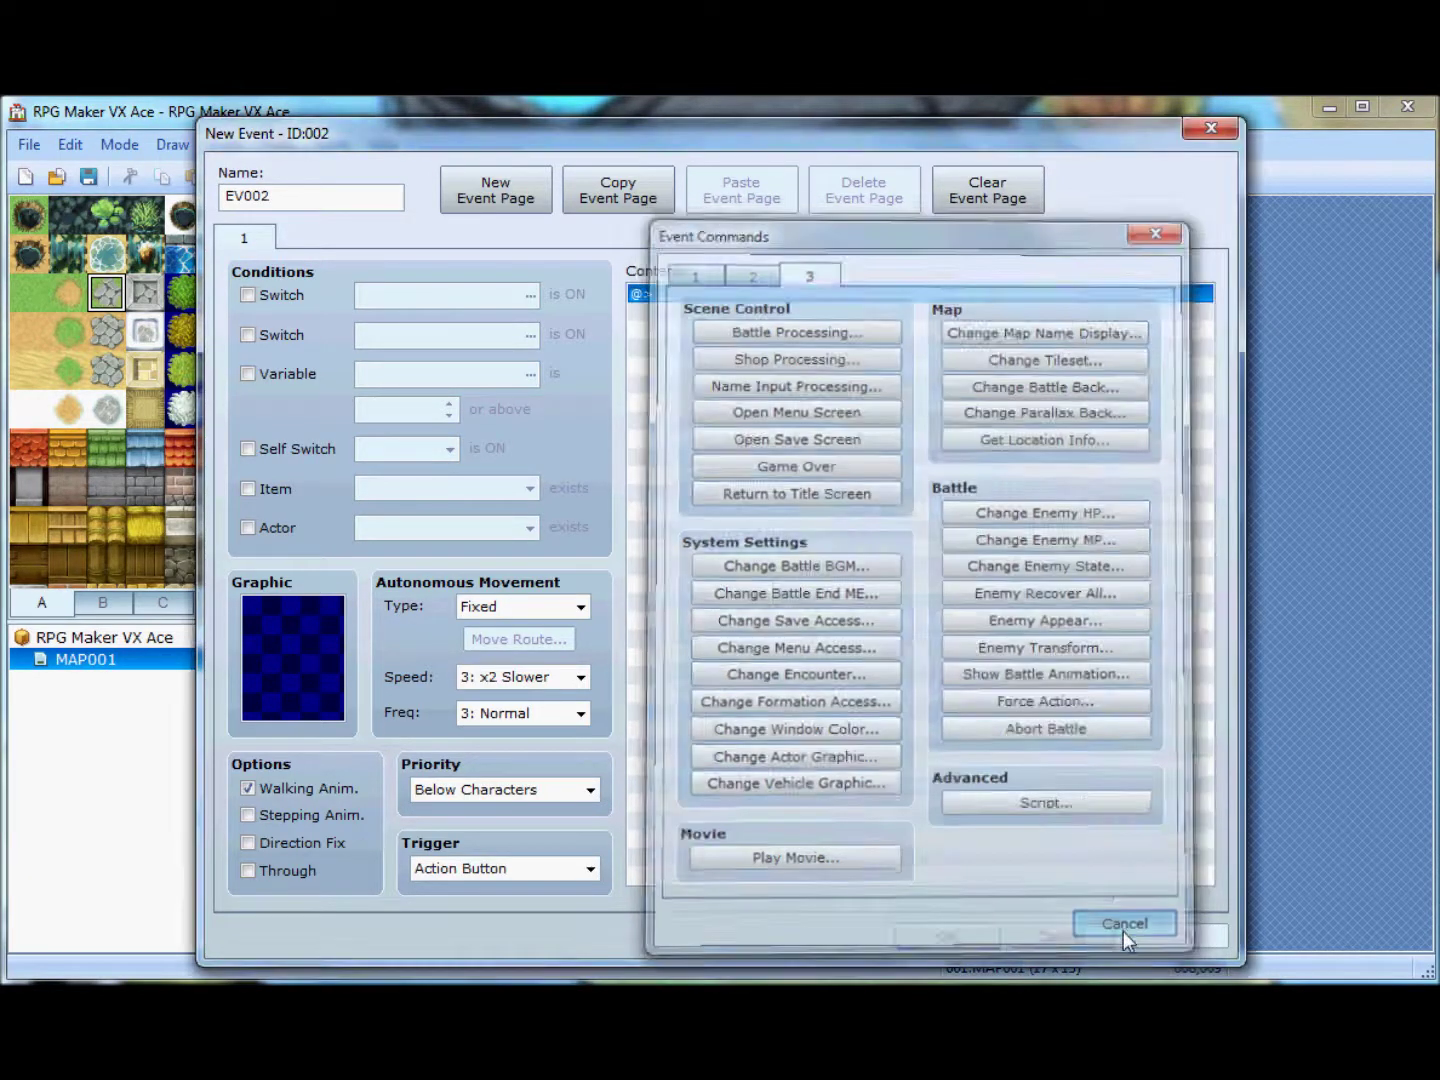
pyautogui.click(1043, 933)
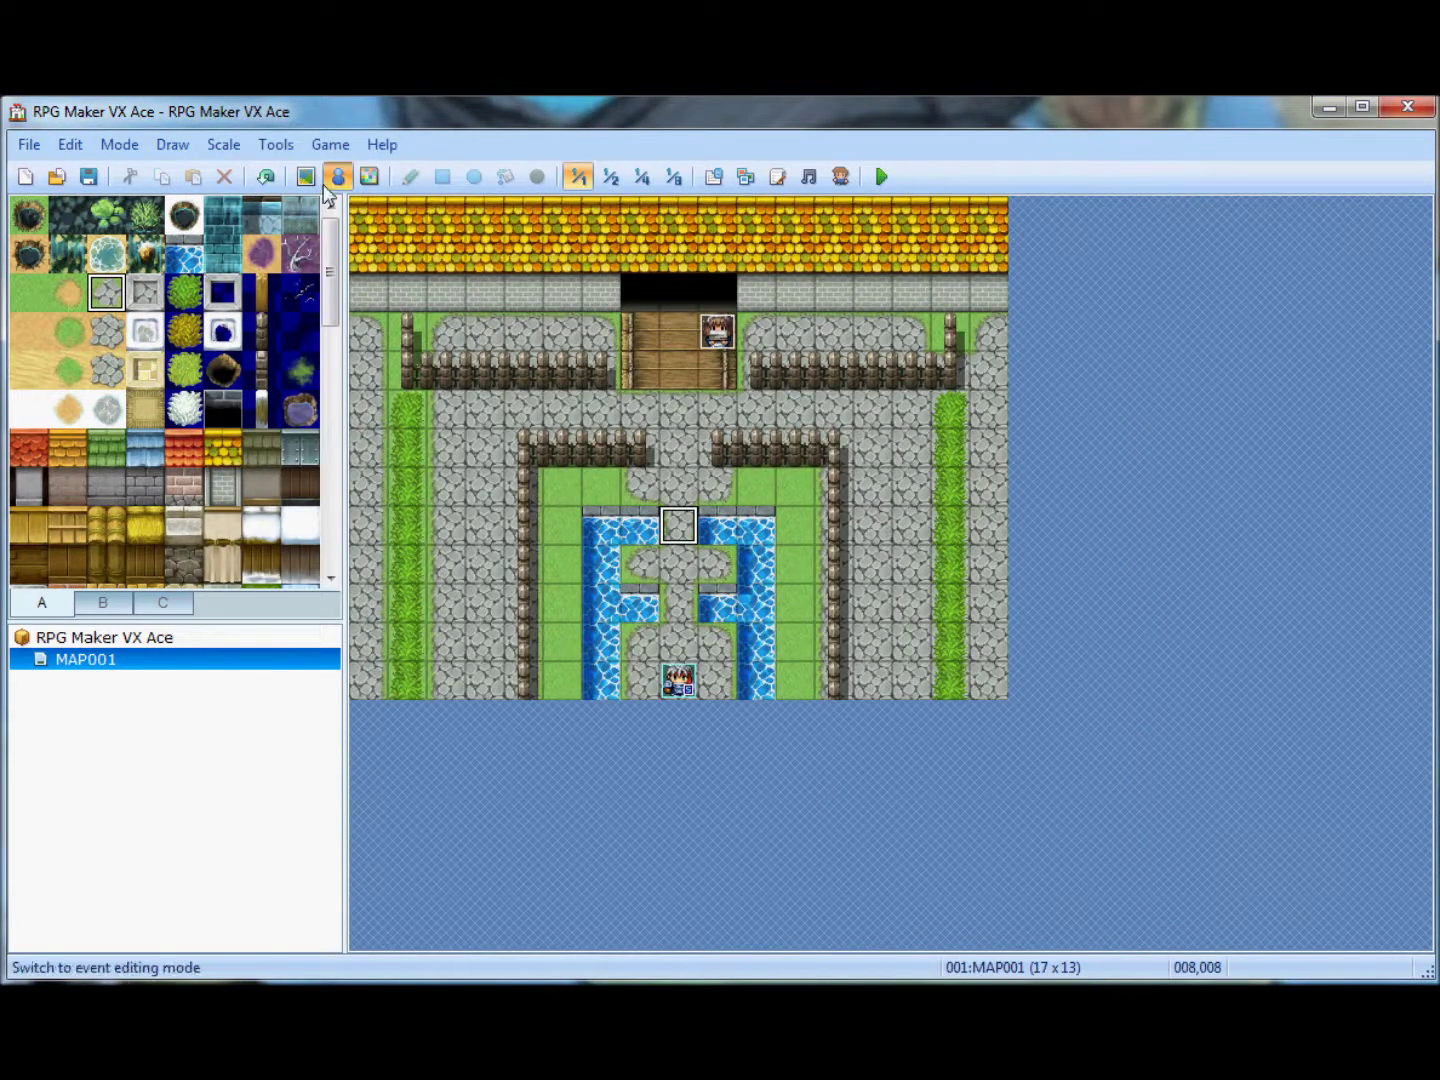
# Paint region 1 from the door down the central path, then look through the Scale and Tools menus
pyautogui.click(369, 178)
pyautogui.click(67, 215)
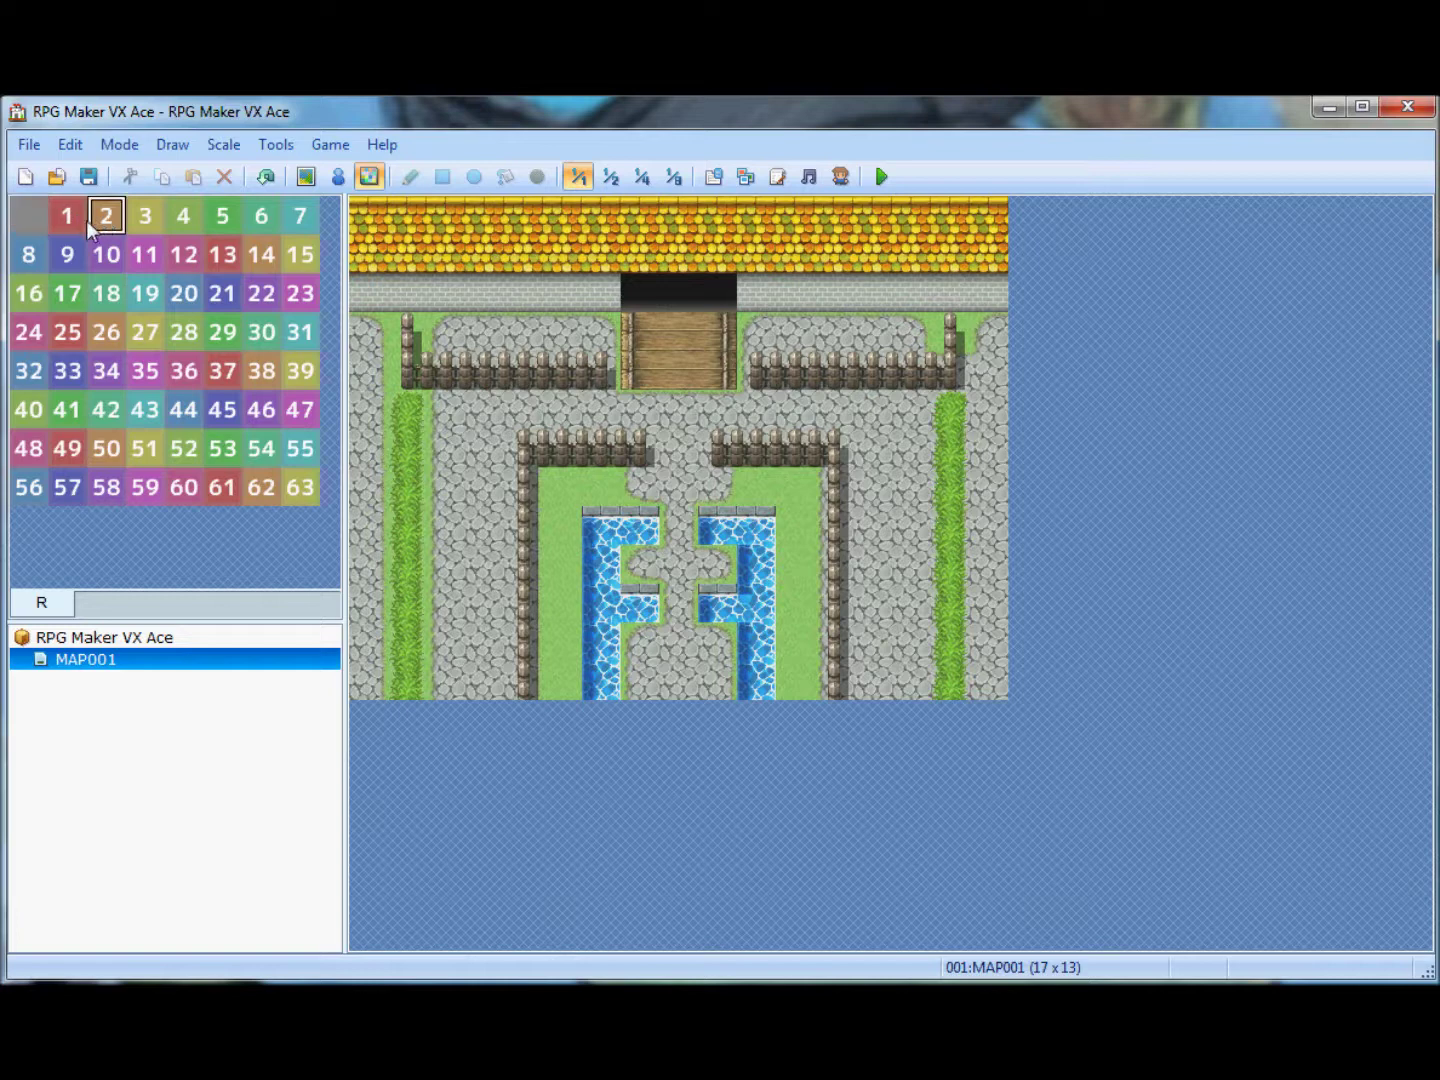
pyautogui.moveTo(690, 486)
pyautogui.mouseDown()
pyautogui.moveTo(679, 681)
pyautogui.moveTo(644, 645)
pyautogui.moveTo(702, 698)
pyautogui.moveTo(717, 575)
pyautogui.moveTo(640, 565)
pyautogui.moveTo(676, 415)
pyautogui.moveTo(715, 375)
pyautogui.moveTo(679, 336)
pyautogui.moveTo(640, 332)
pyautogui.mouseUp()
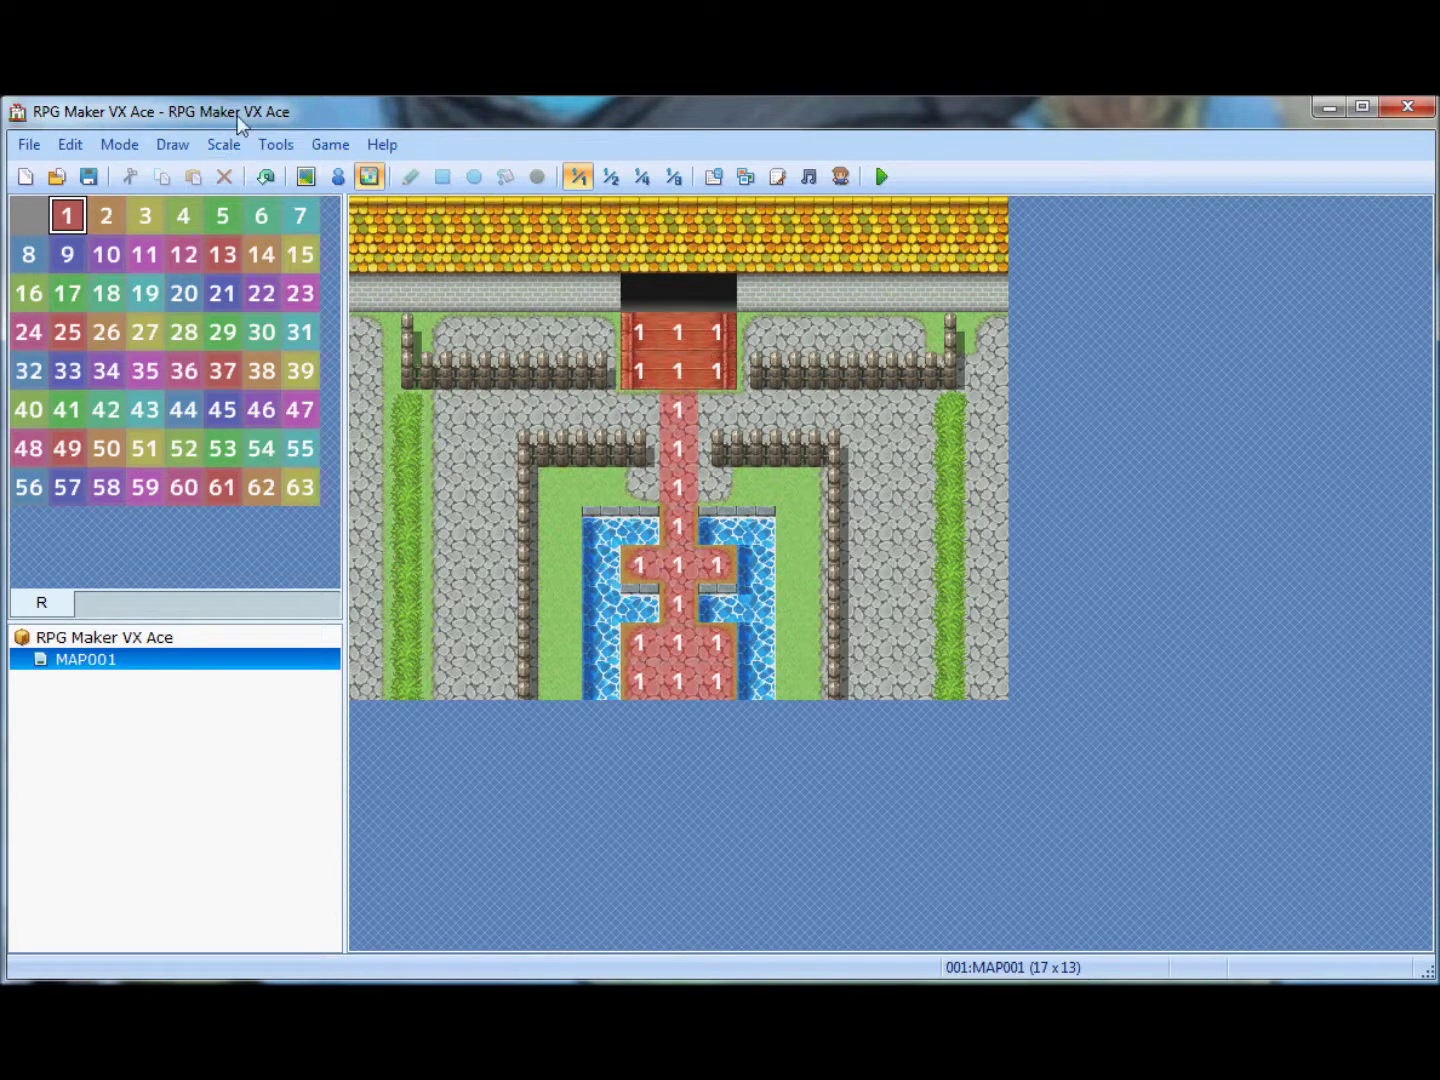
pyautogui.click(239, 145)
pyautogui.click(258, 229)
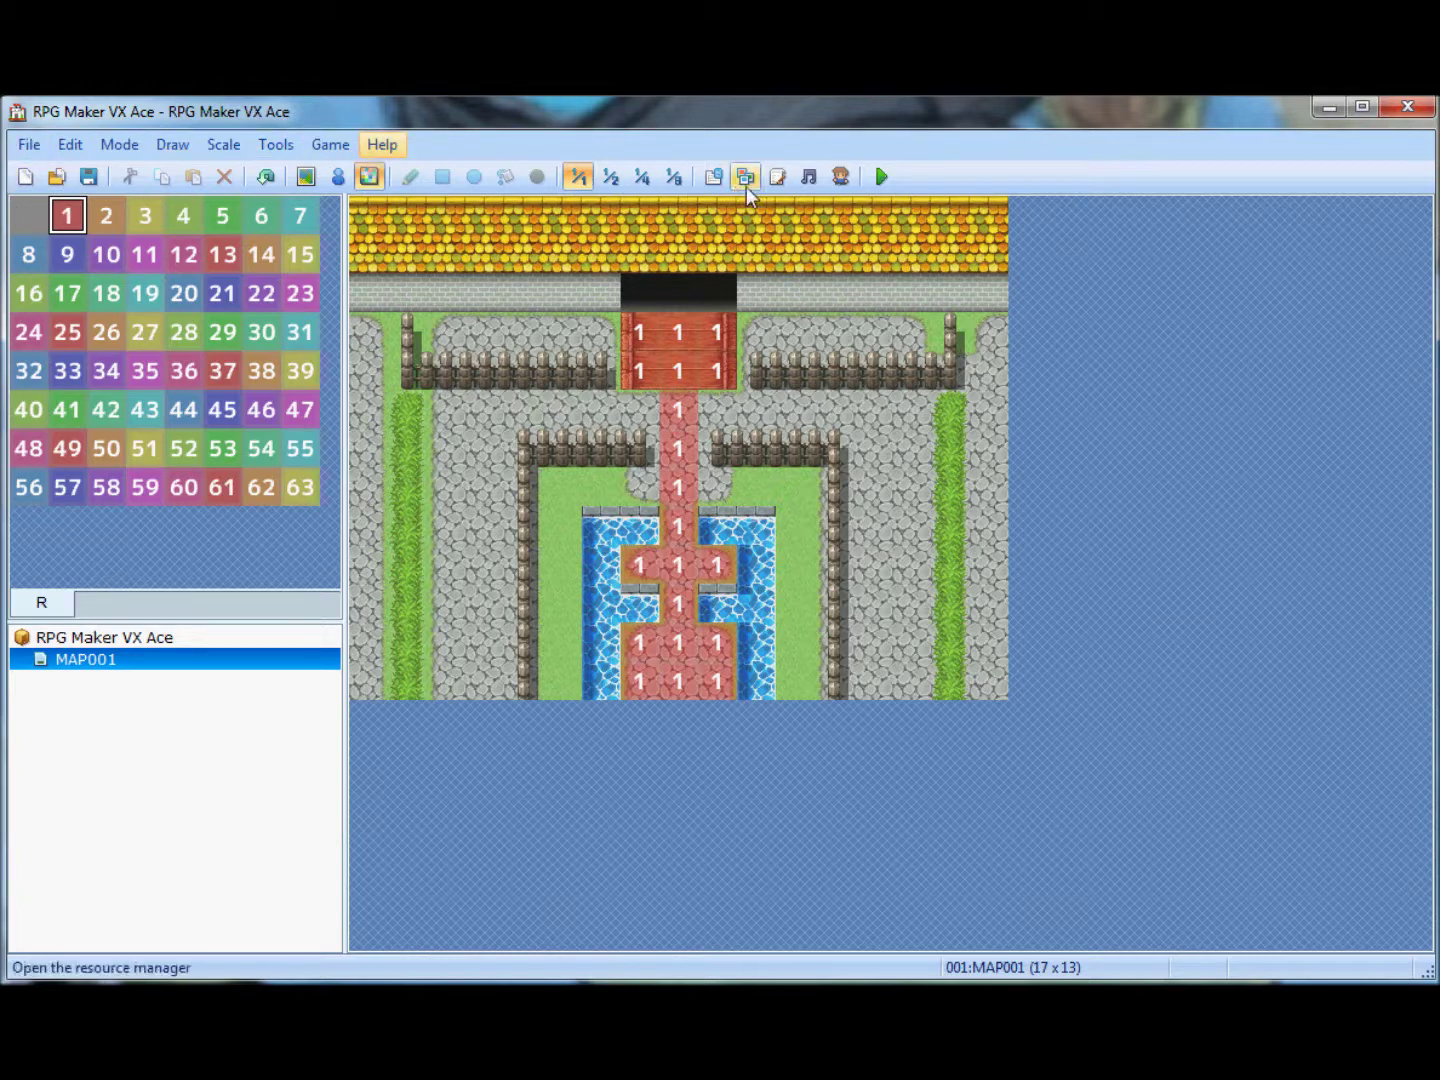
# Create an event on the fountain tile and browse pages 1 and 2 of its Event Commands
pyautogui.click(338, 175)
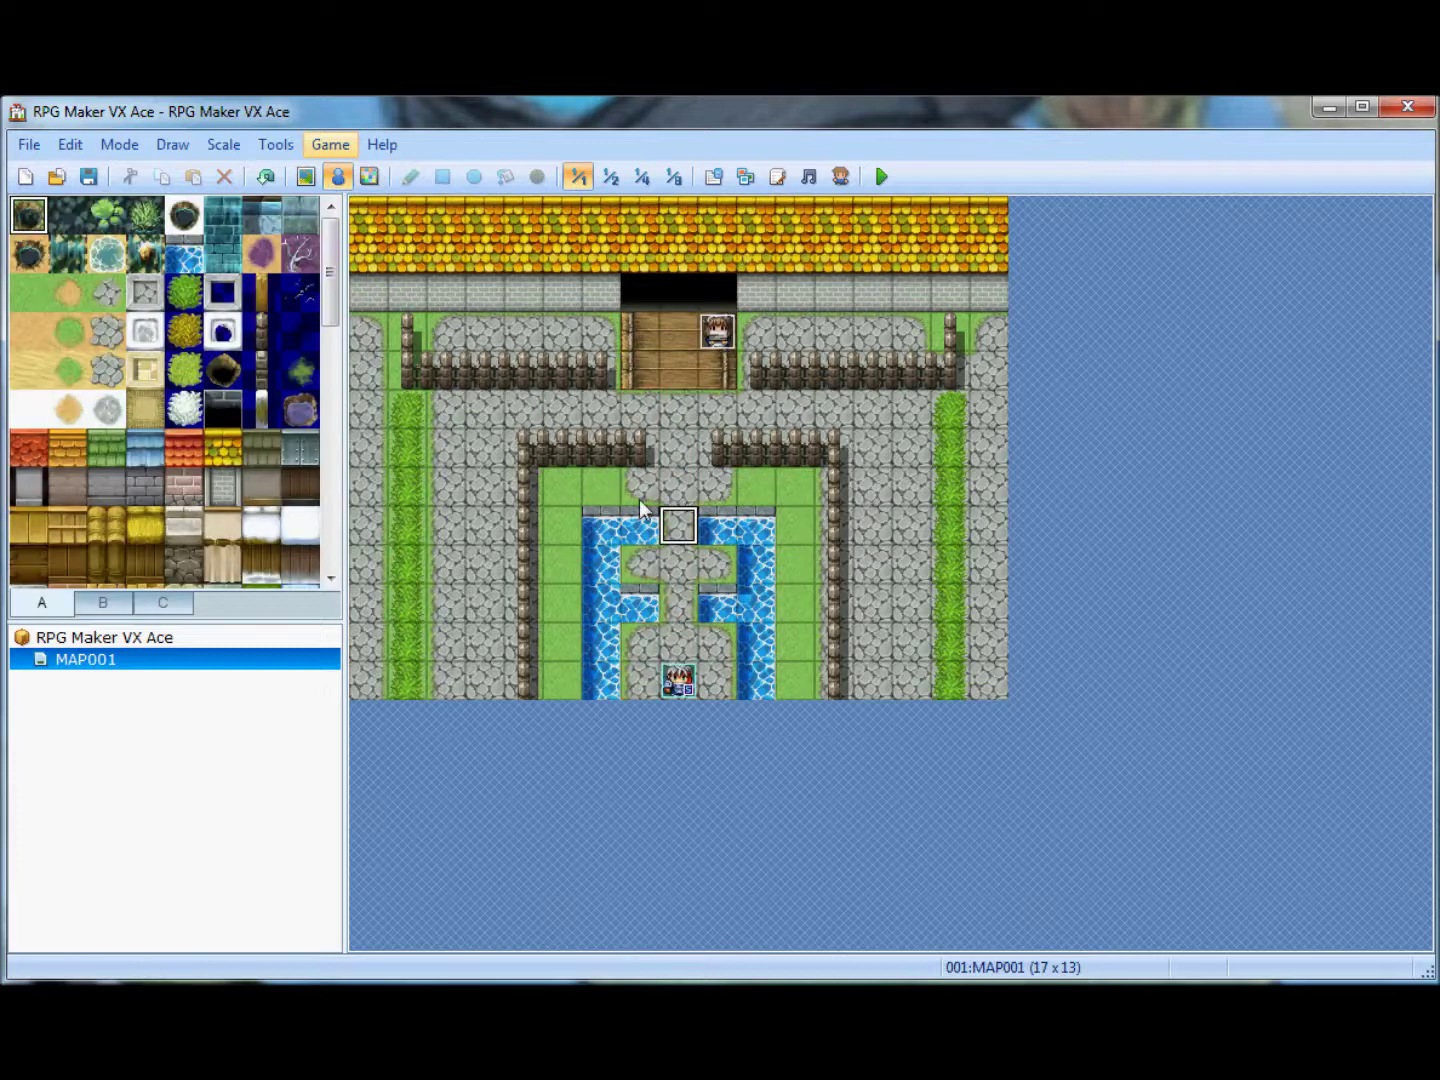
pyautogui.doubleClick(683, 395)
pyautogui.doubleClick(700, 298)
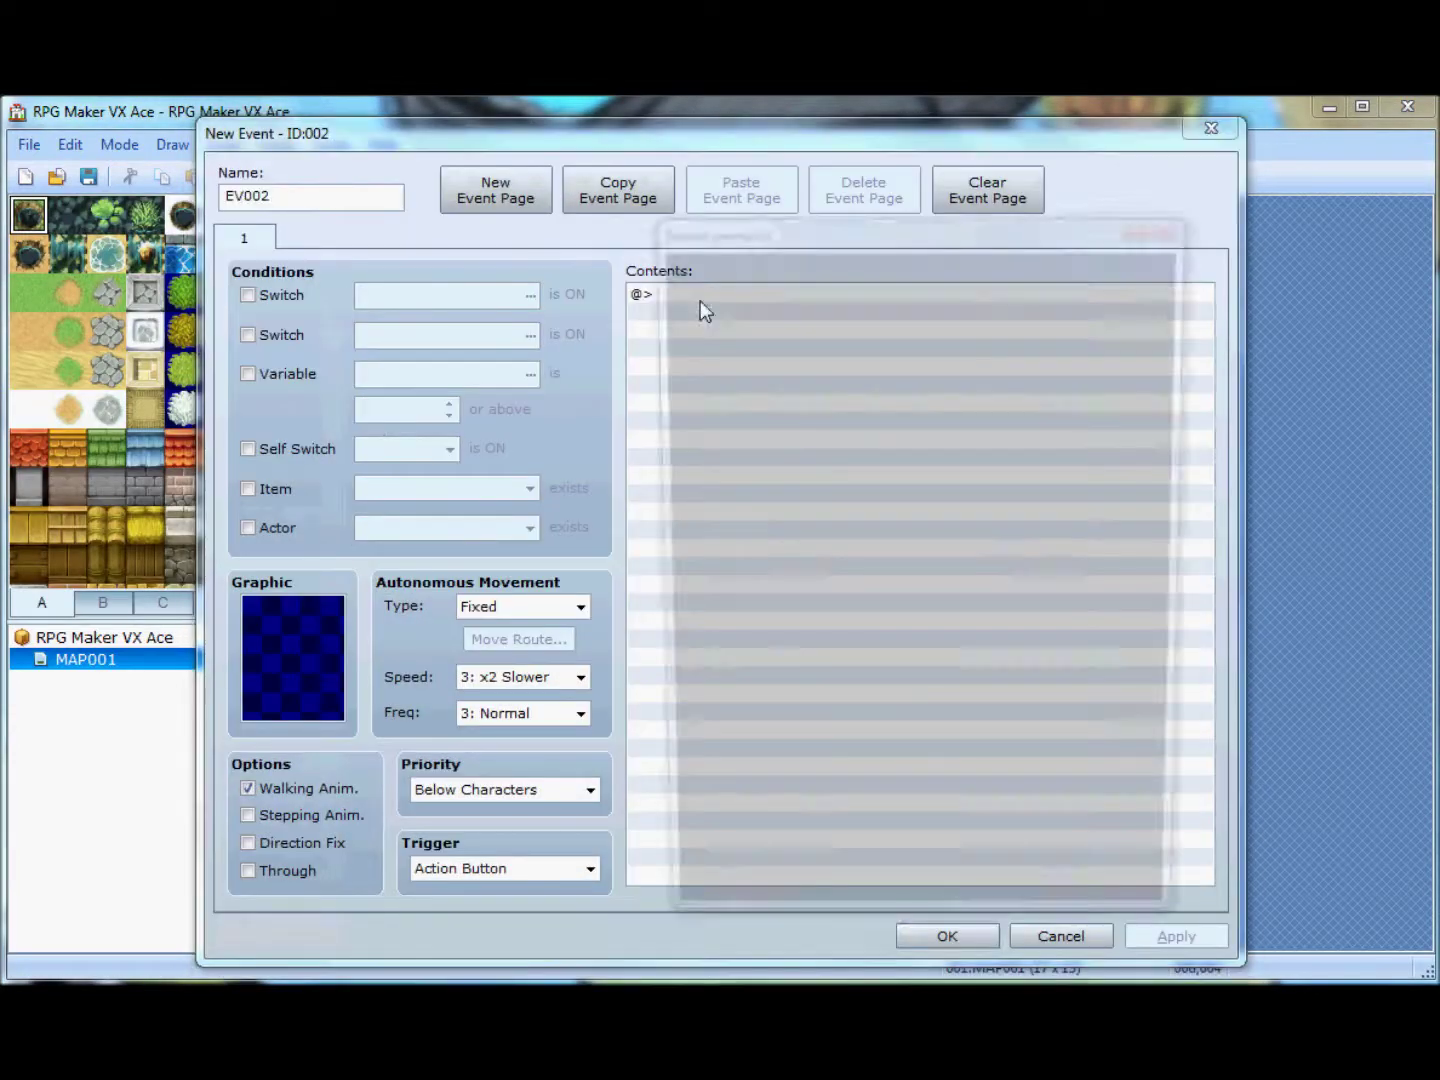
pyautogui.click(705, 263)
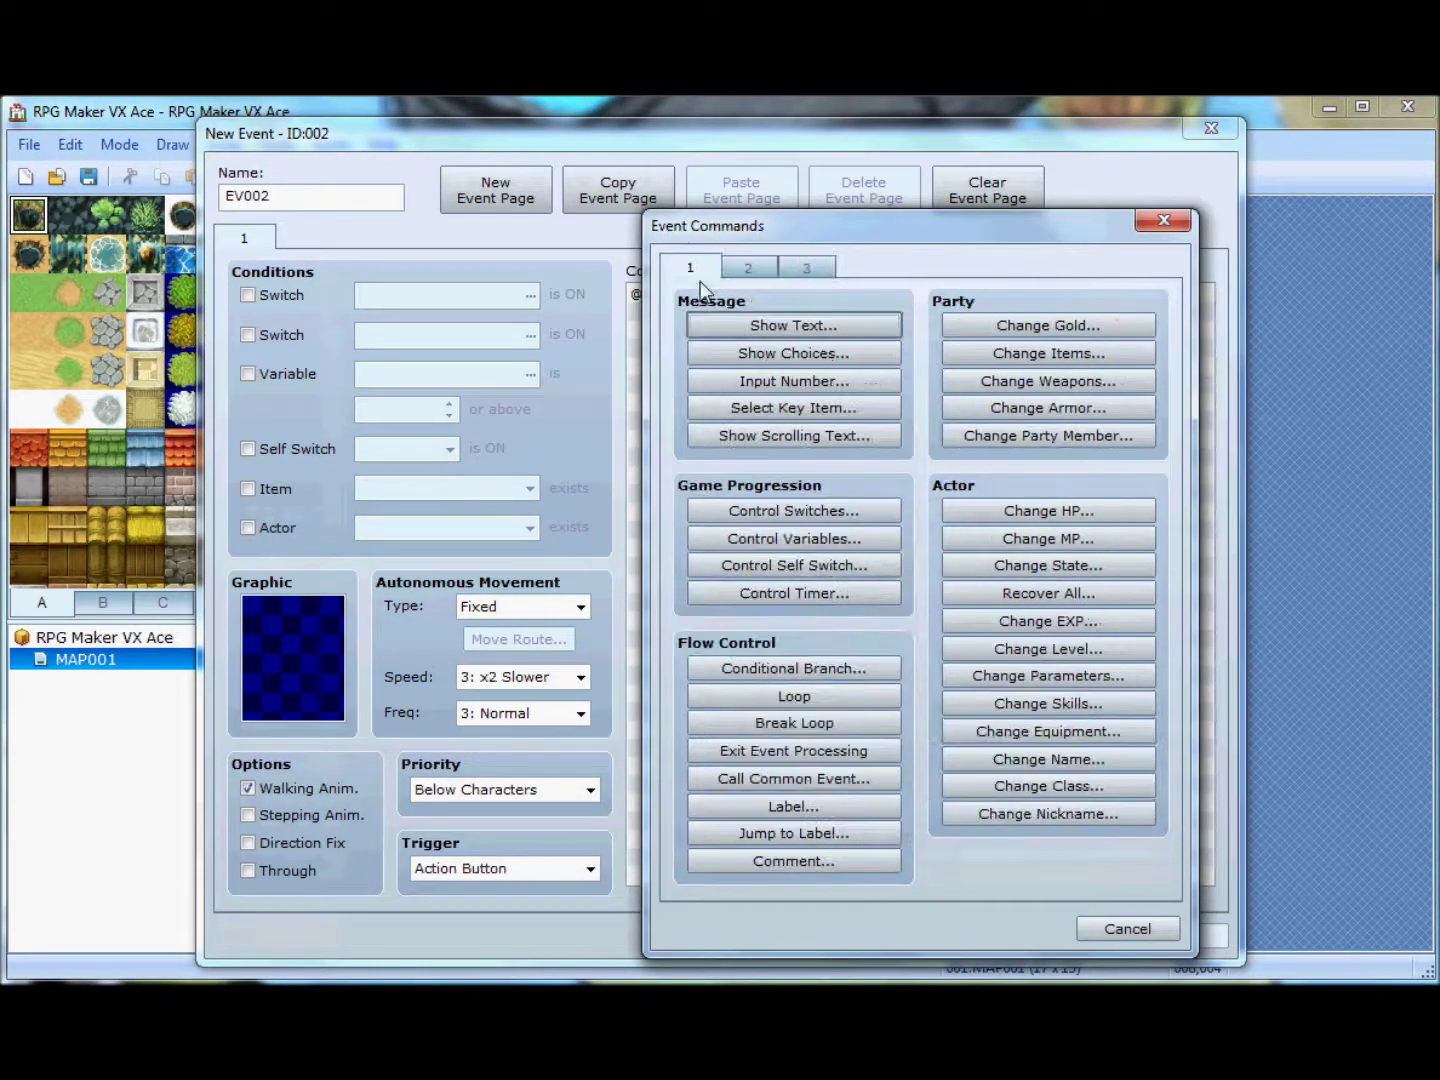
pyautogui.click(751, 270)
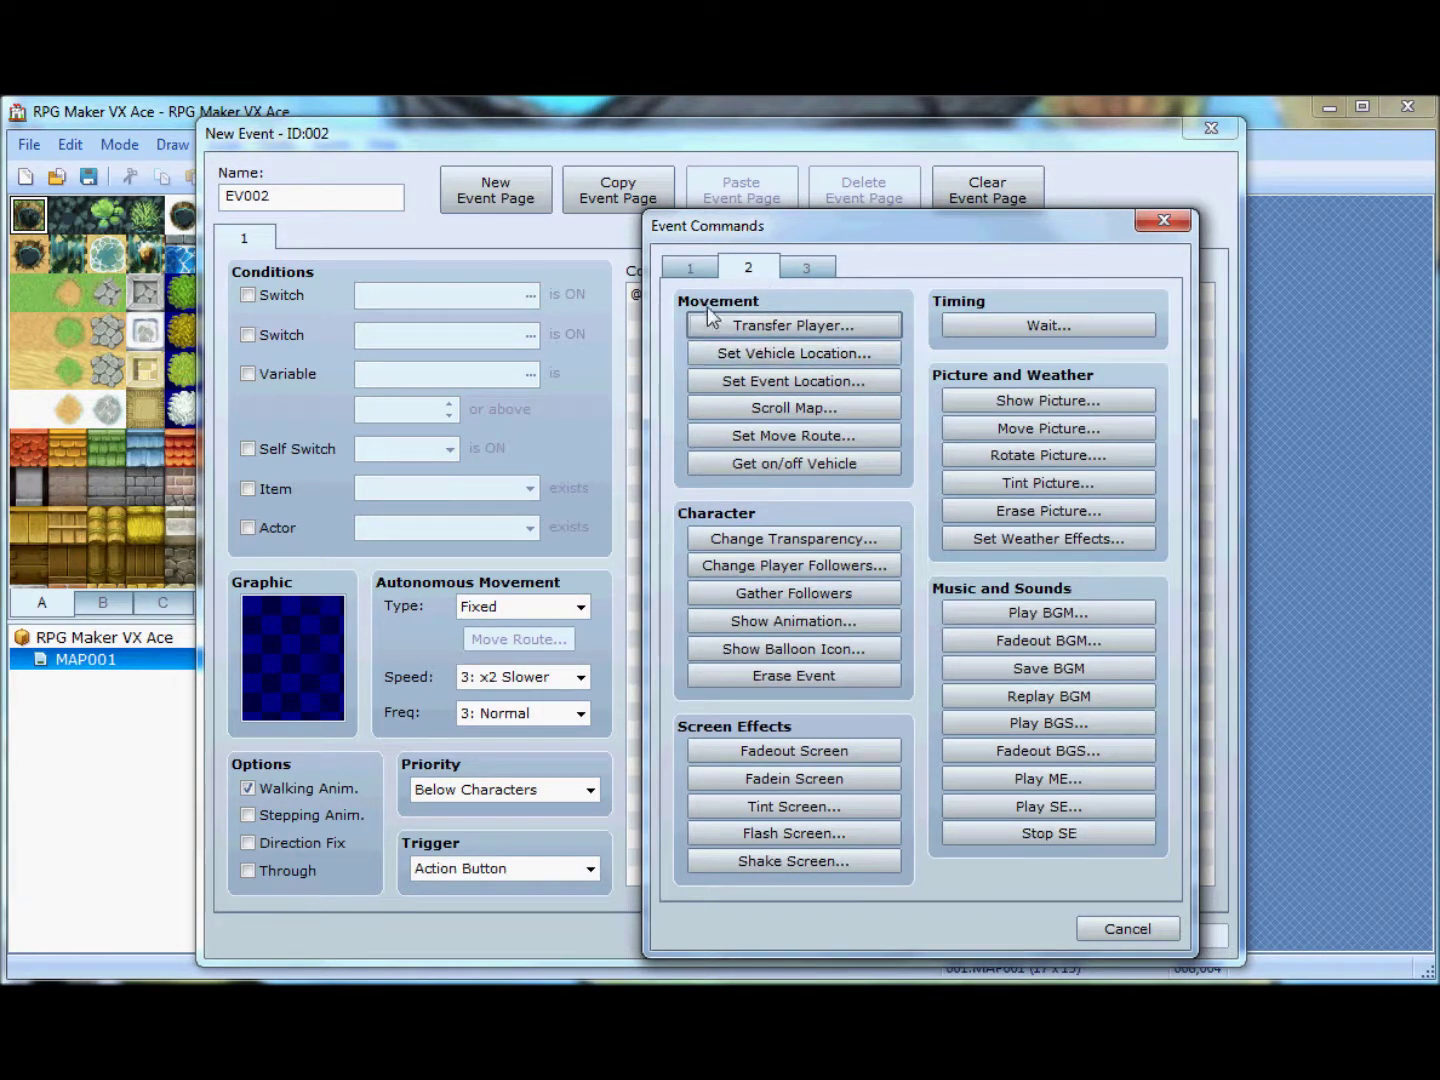
pyautogui.click(699, 268)
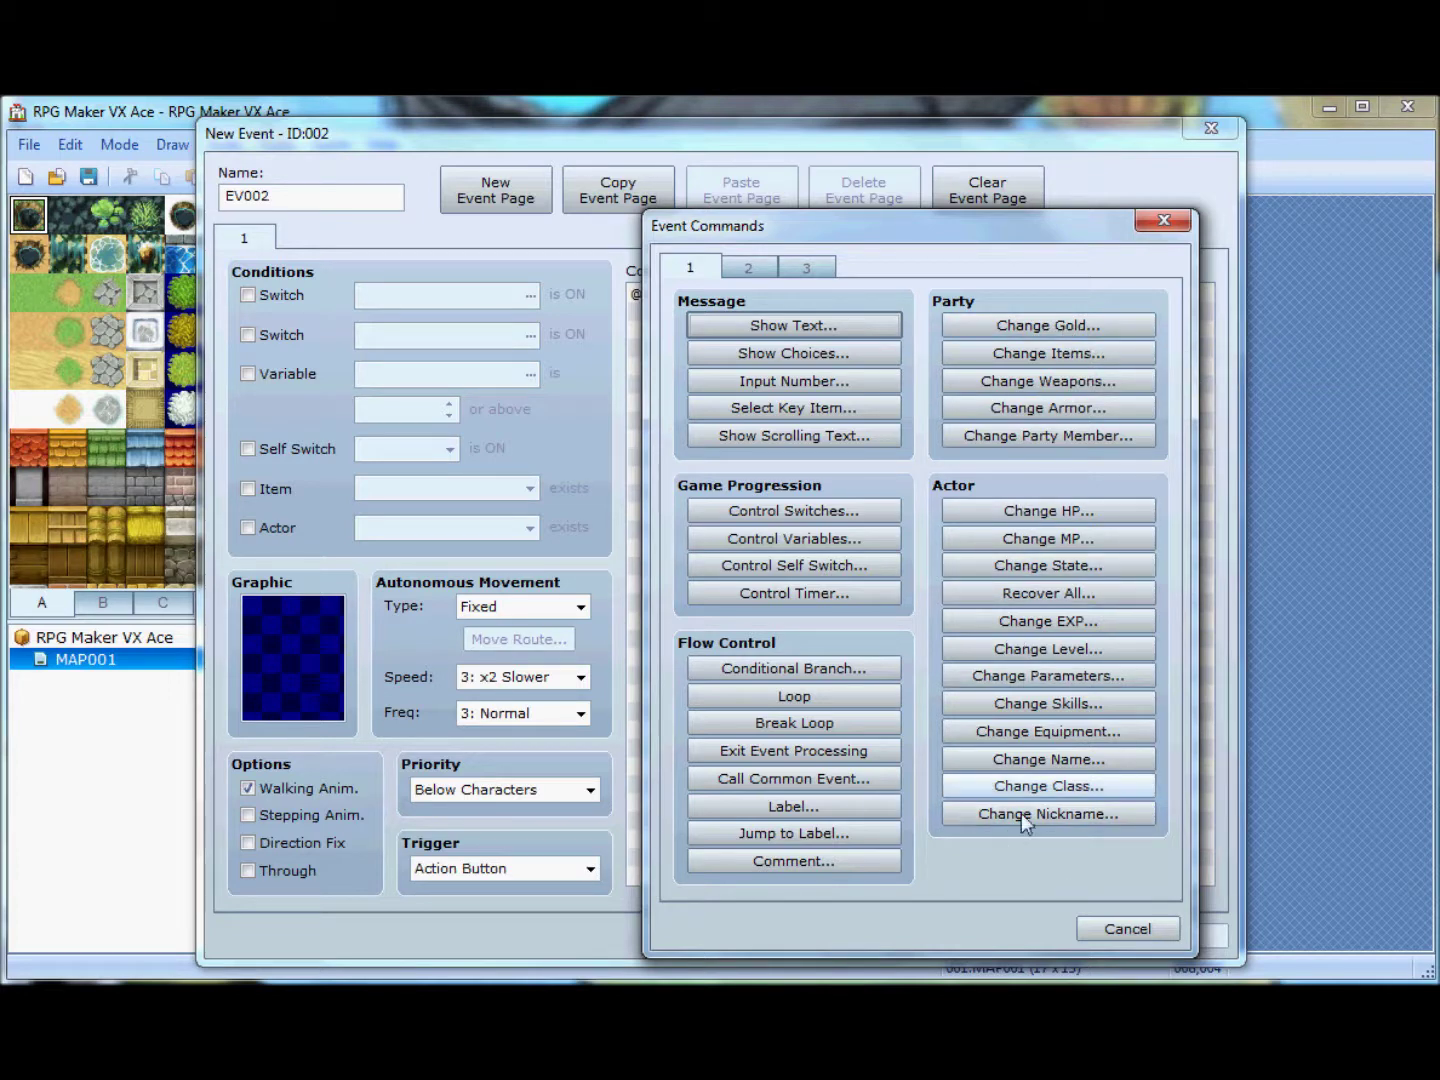
pyautogui.click(751, 270)
# Flip through command pages 1 and 2 to reach page 3's scene control and battle commands
pyautogui.click(706, 268)
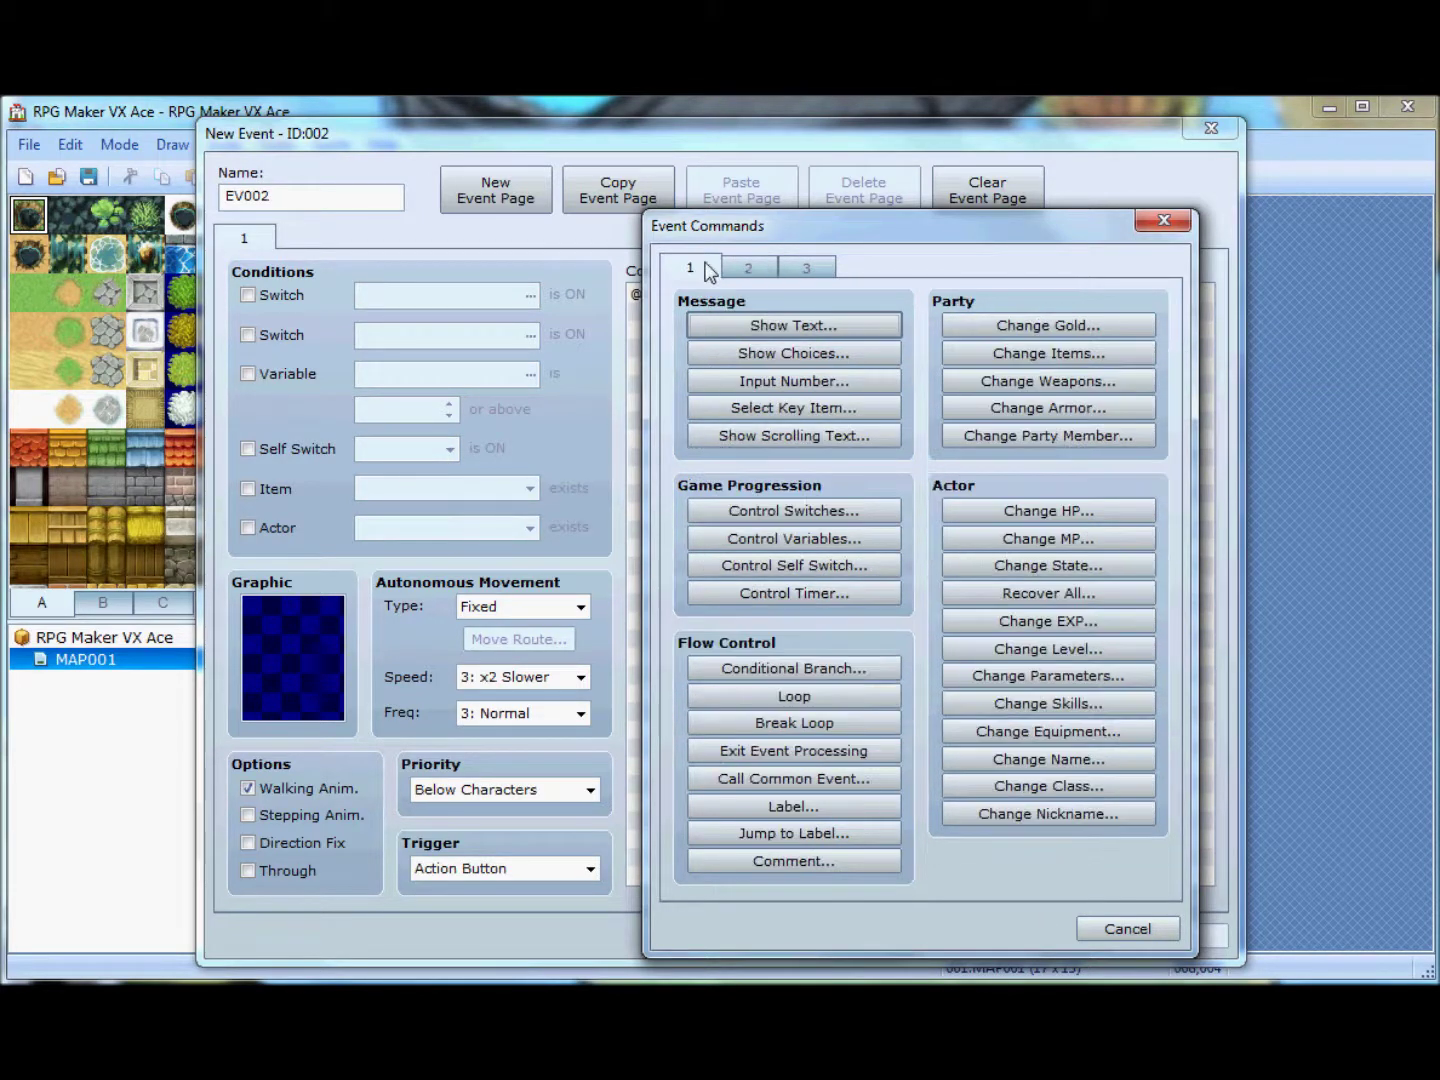
pyautogui.click(749, 268)
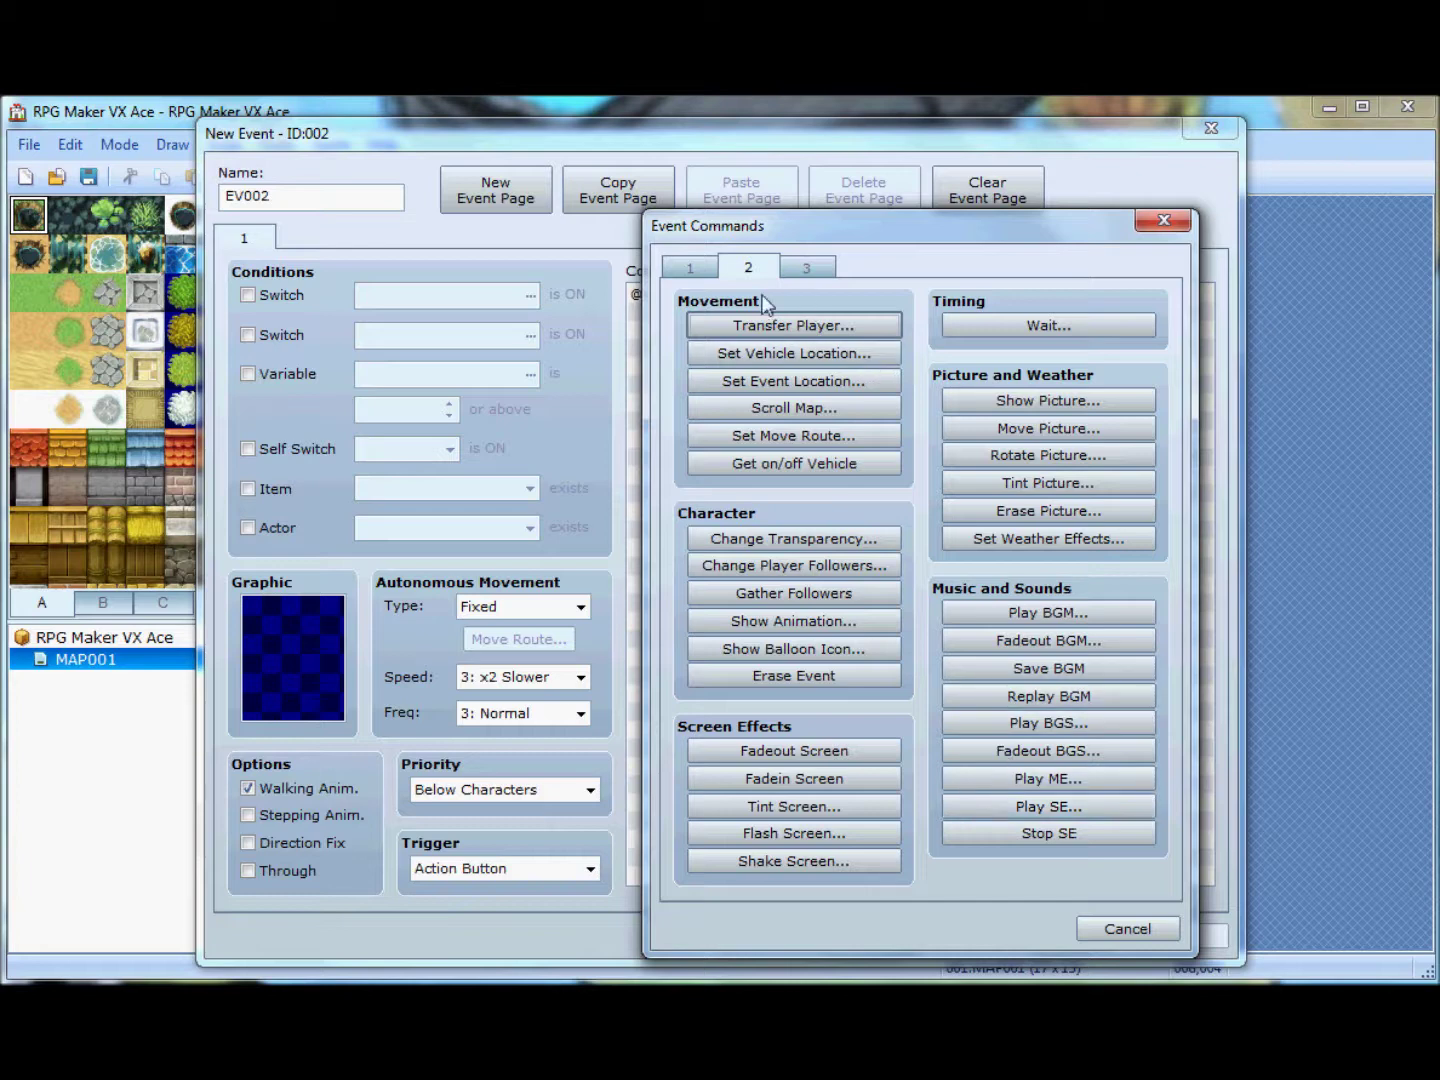
pyautogui.click(802, 270)
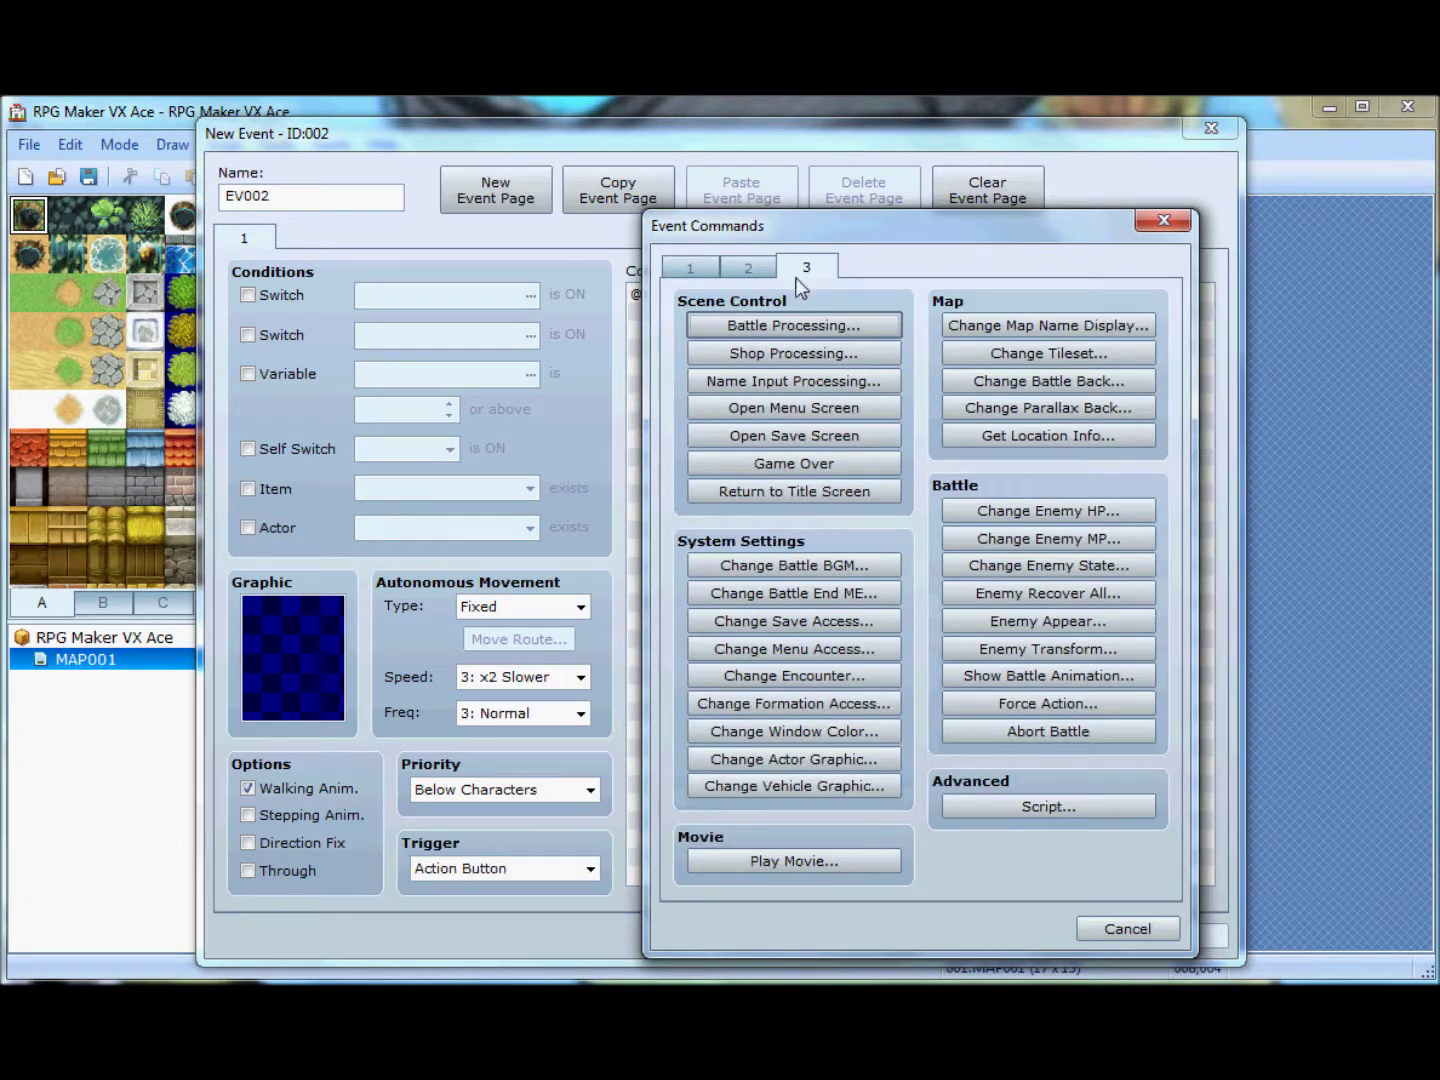
# Give the event Battle Processing: Slime*2 on Player Touch and move it onto the bridge tile
pyautogui.click(780, 325)
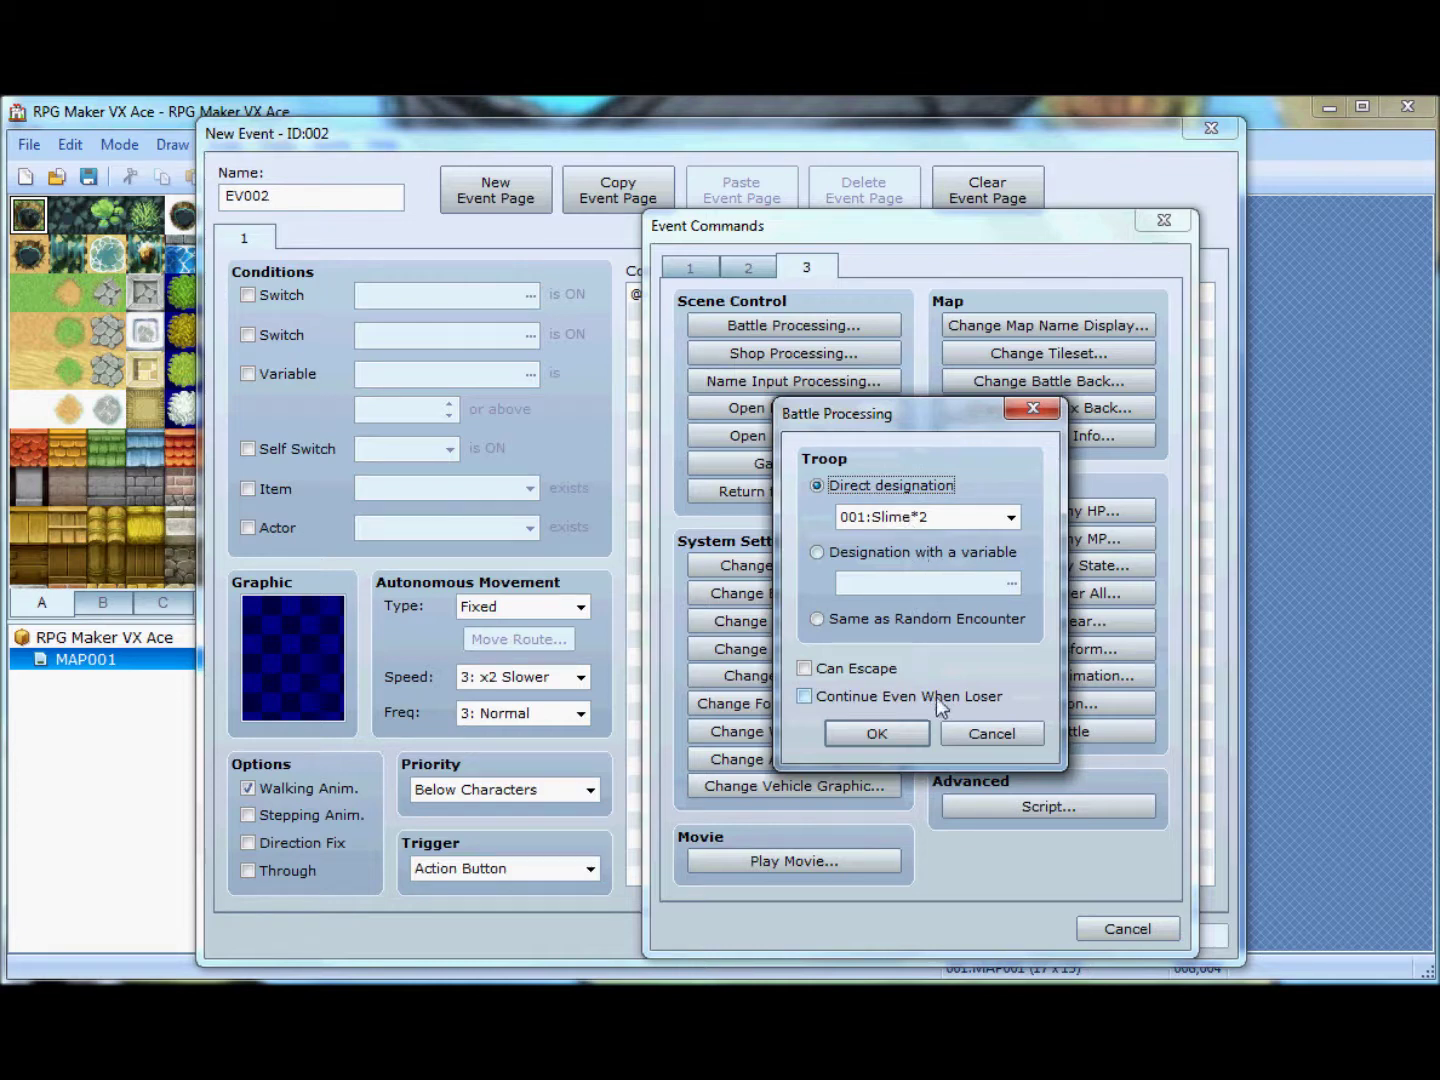
pyautogui.click(859, 734)
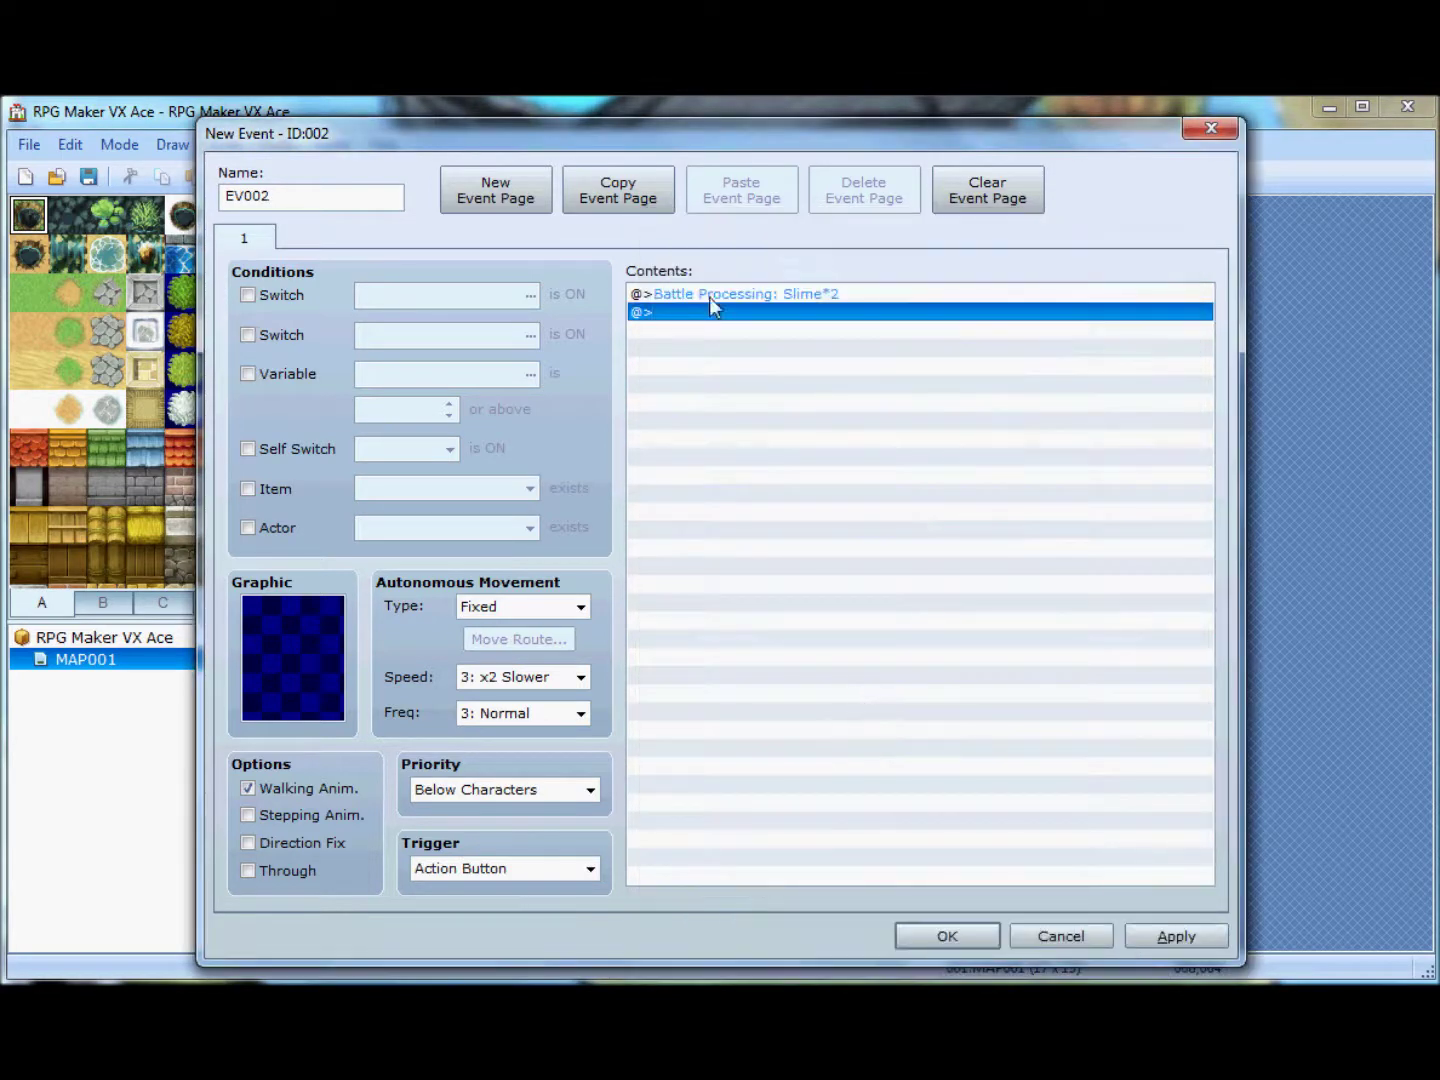
pyautogui.click(472, 869)
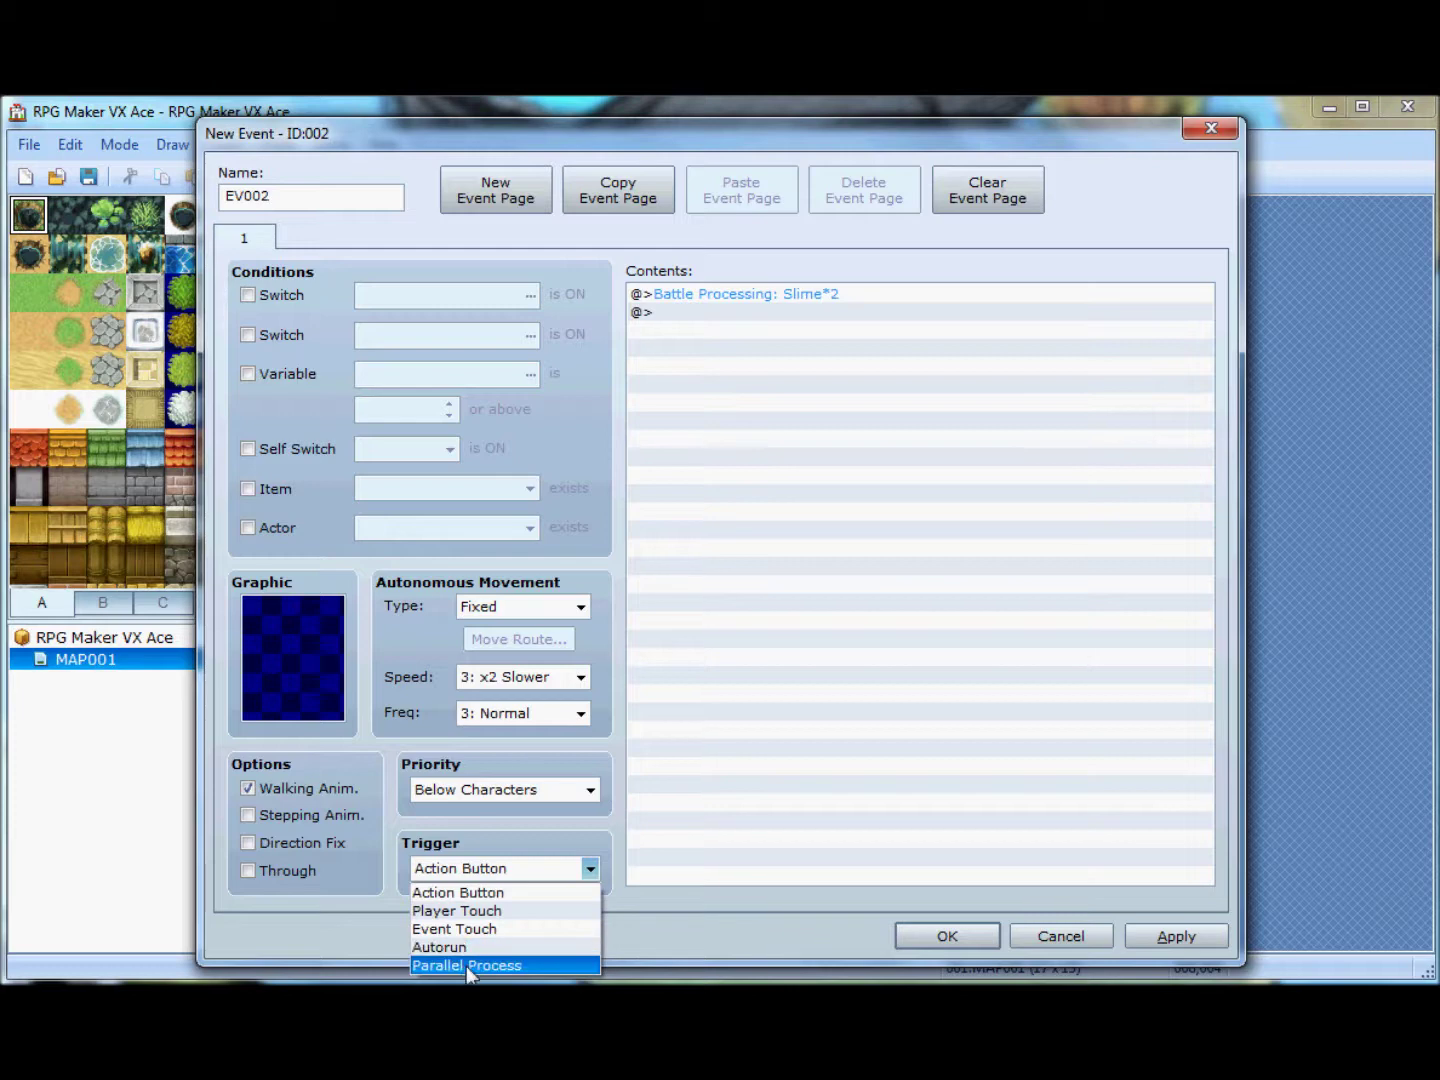
pyautogui.click(480, 912)
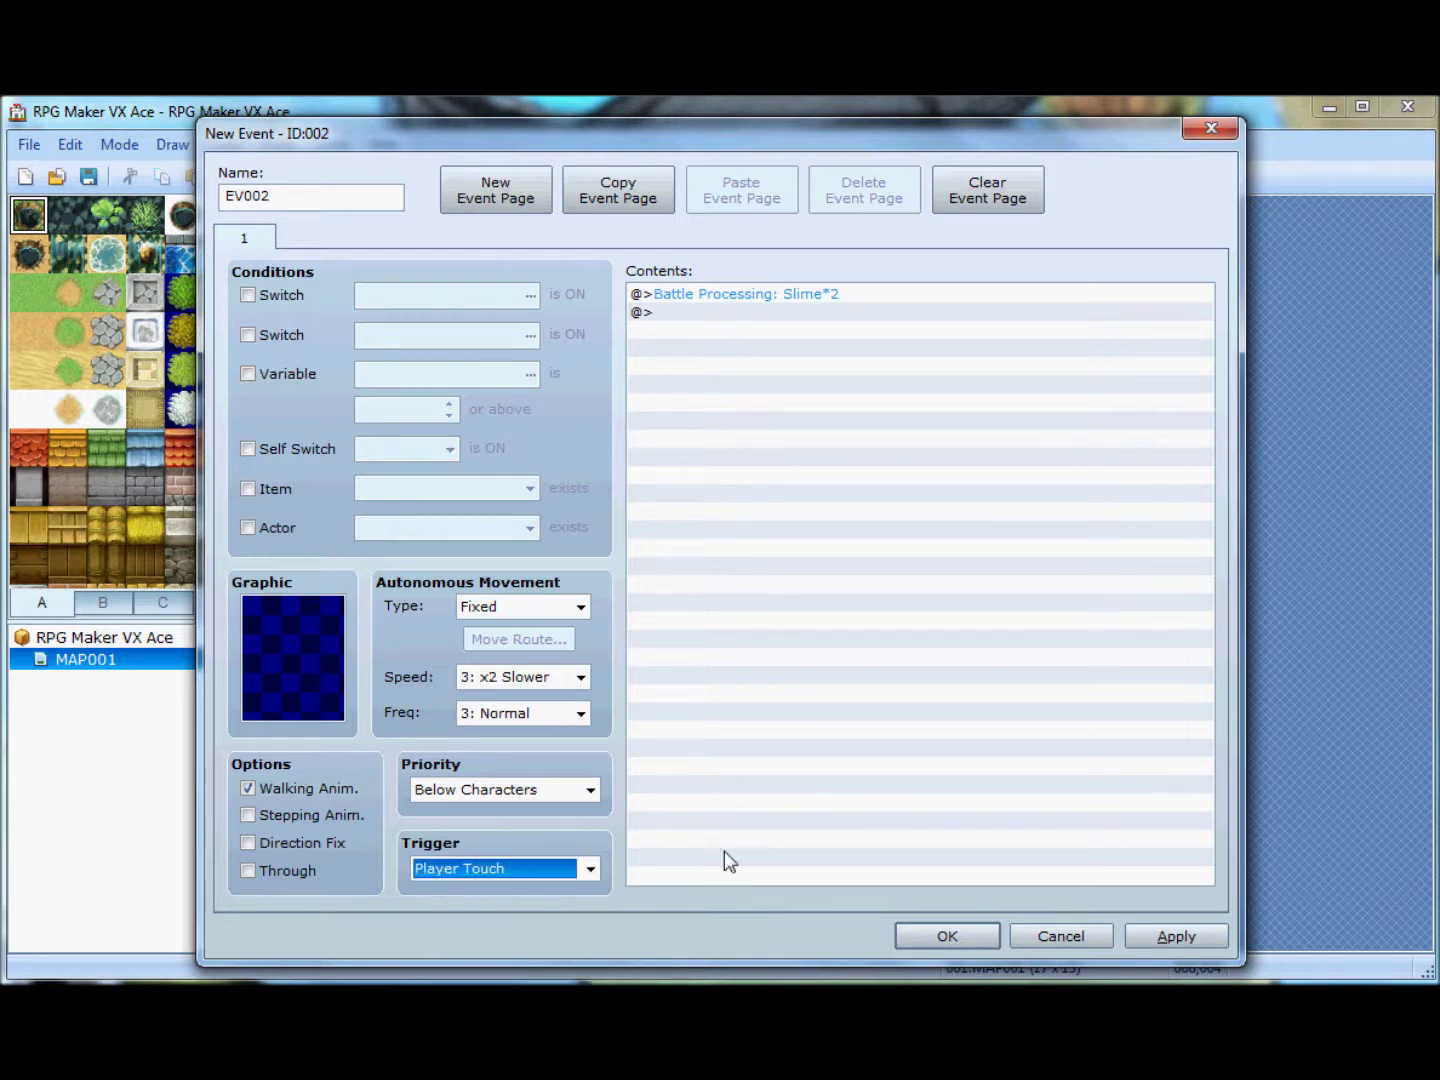
pyautogui.click(1174, 936)
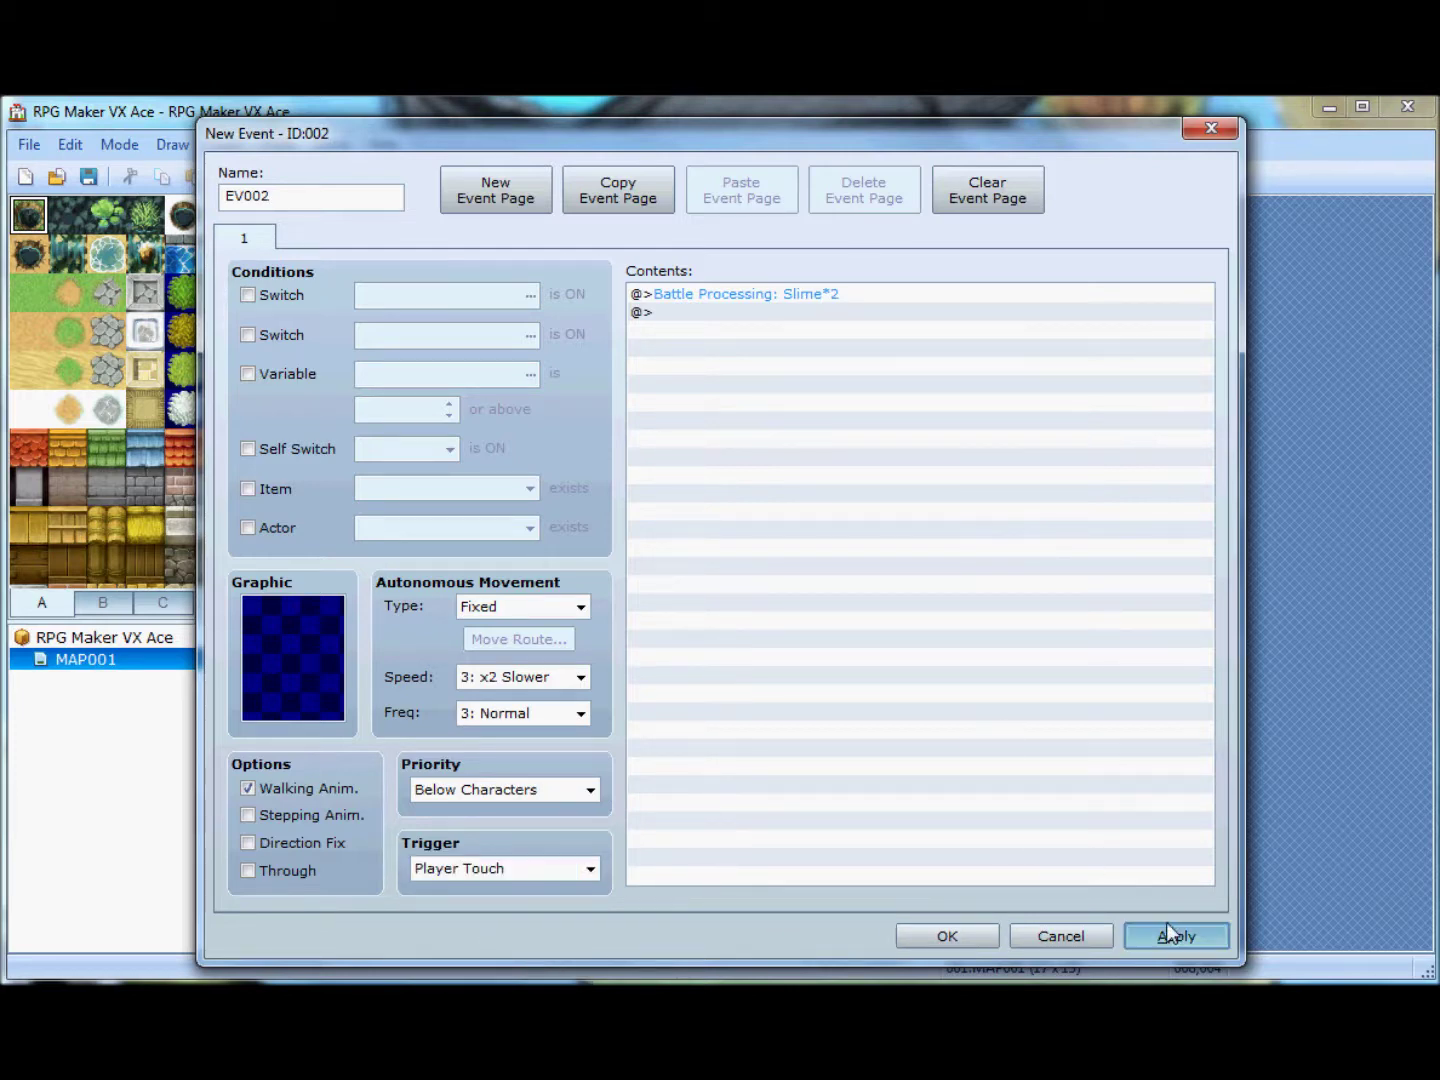
pyautogui.click(942, 939)
pyautogui.moveTo(669, 383); pyautogui.dragTo(676, 602)
# Save and playtest from New Game, attack the slimes, try escaping, then close the game window
pyautogui.click(881, 176)
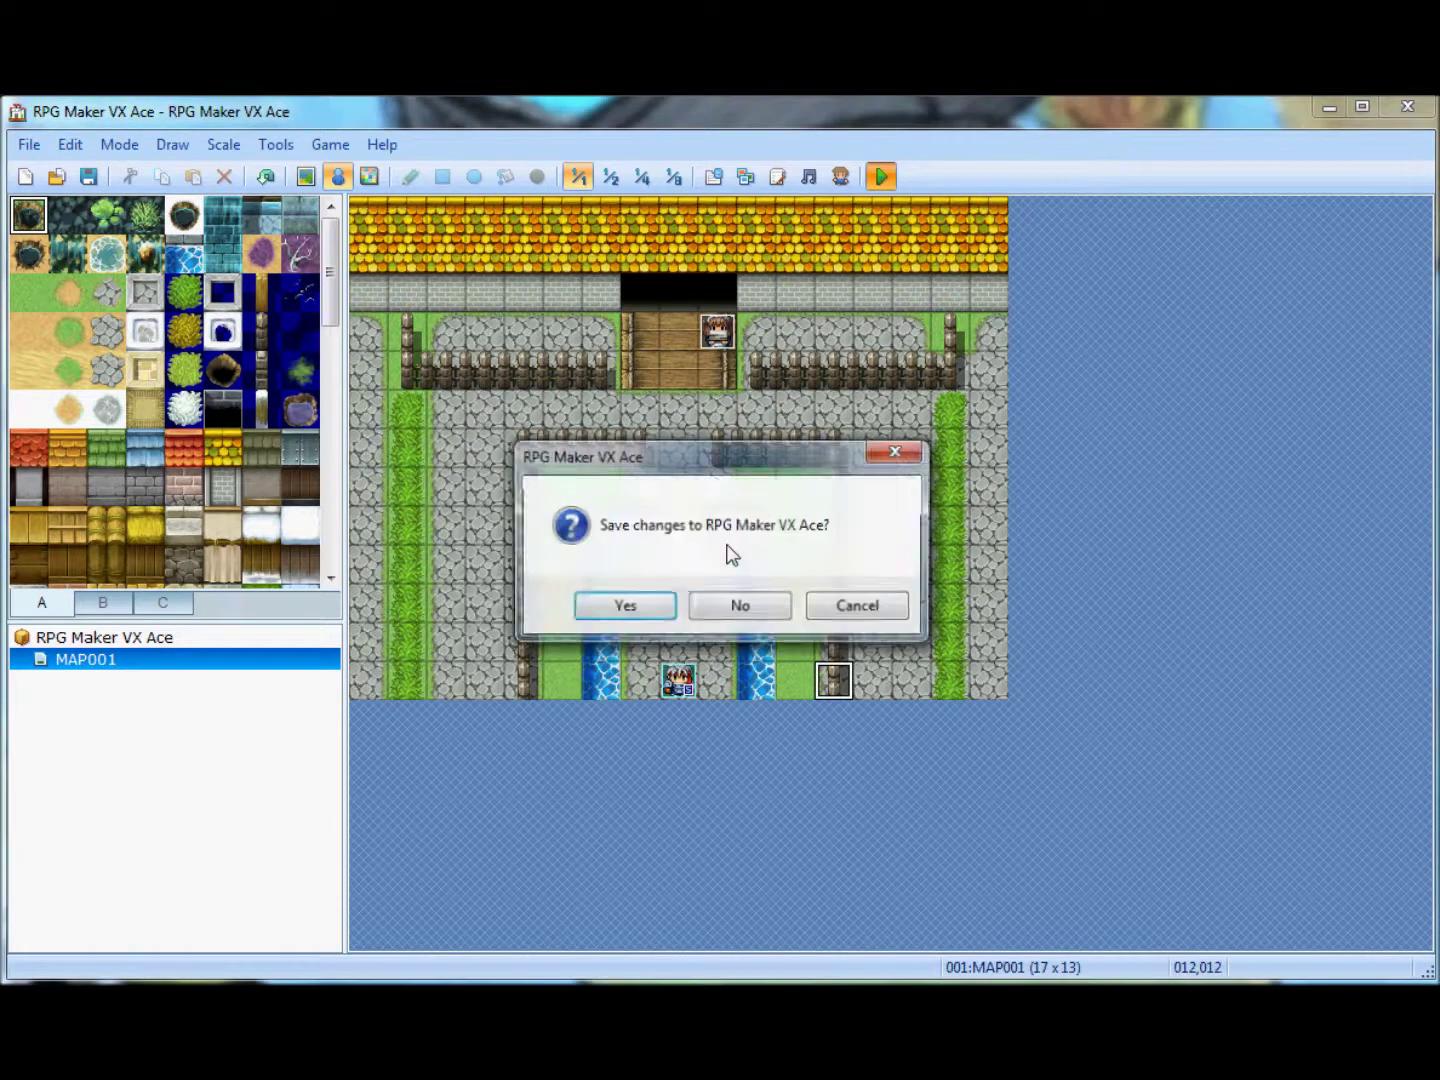
pyautogui.click(635, 607)
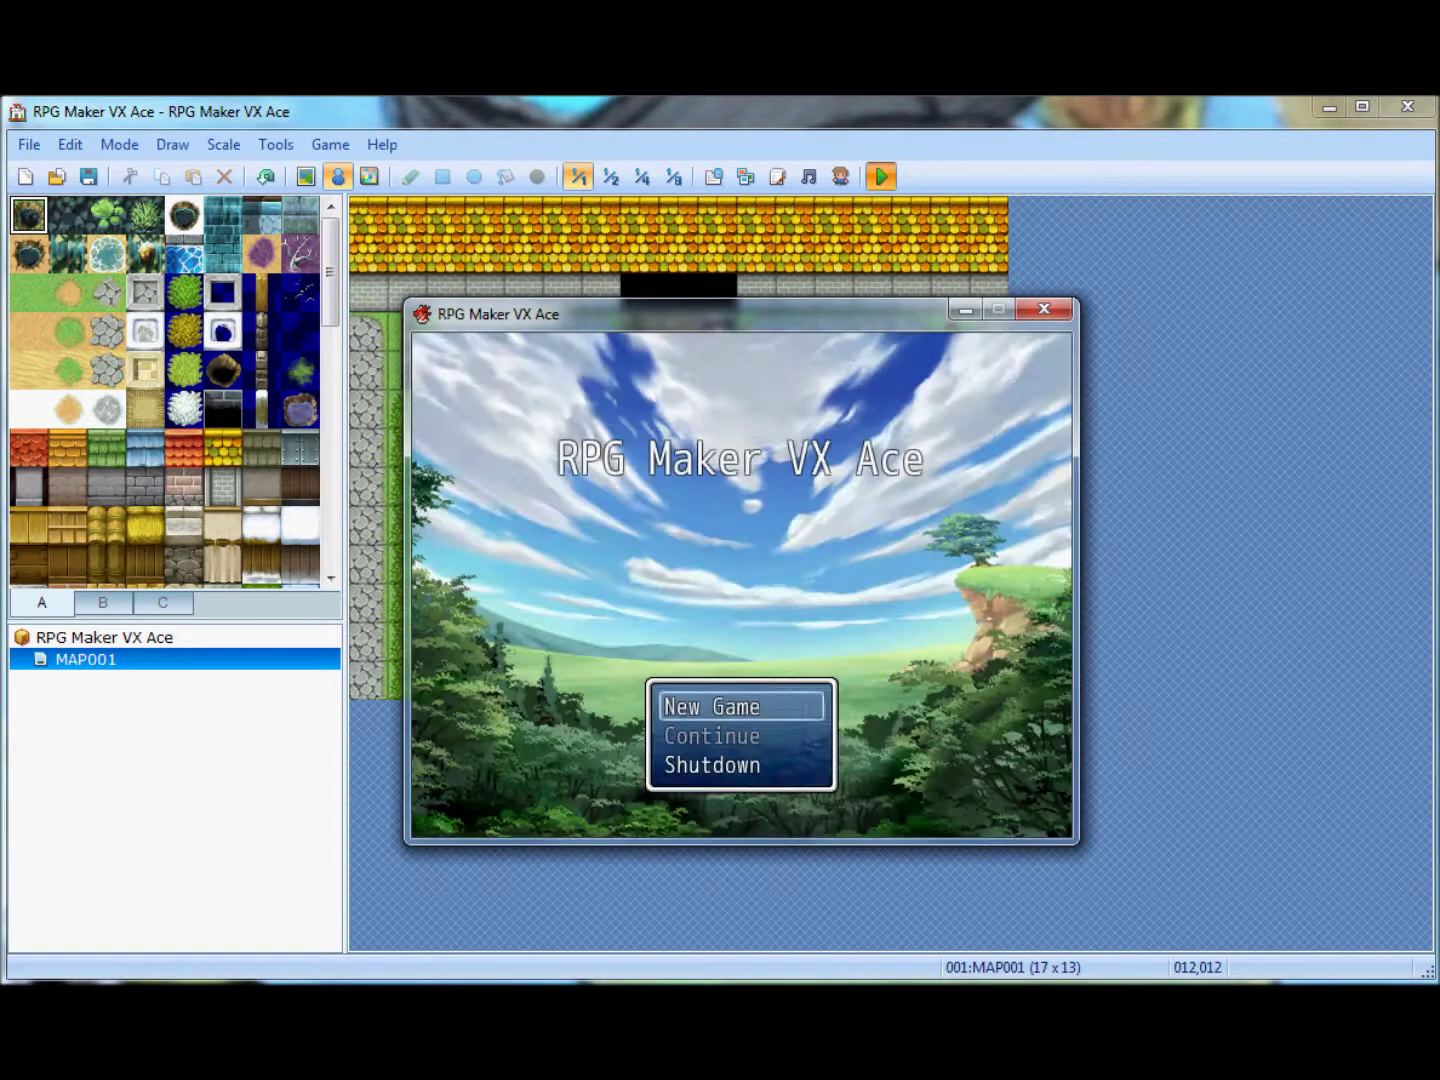
pyautogui.press('Return')
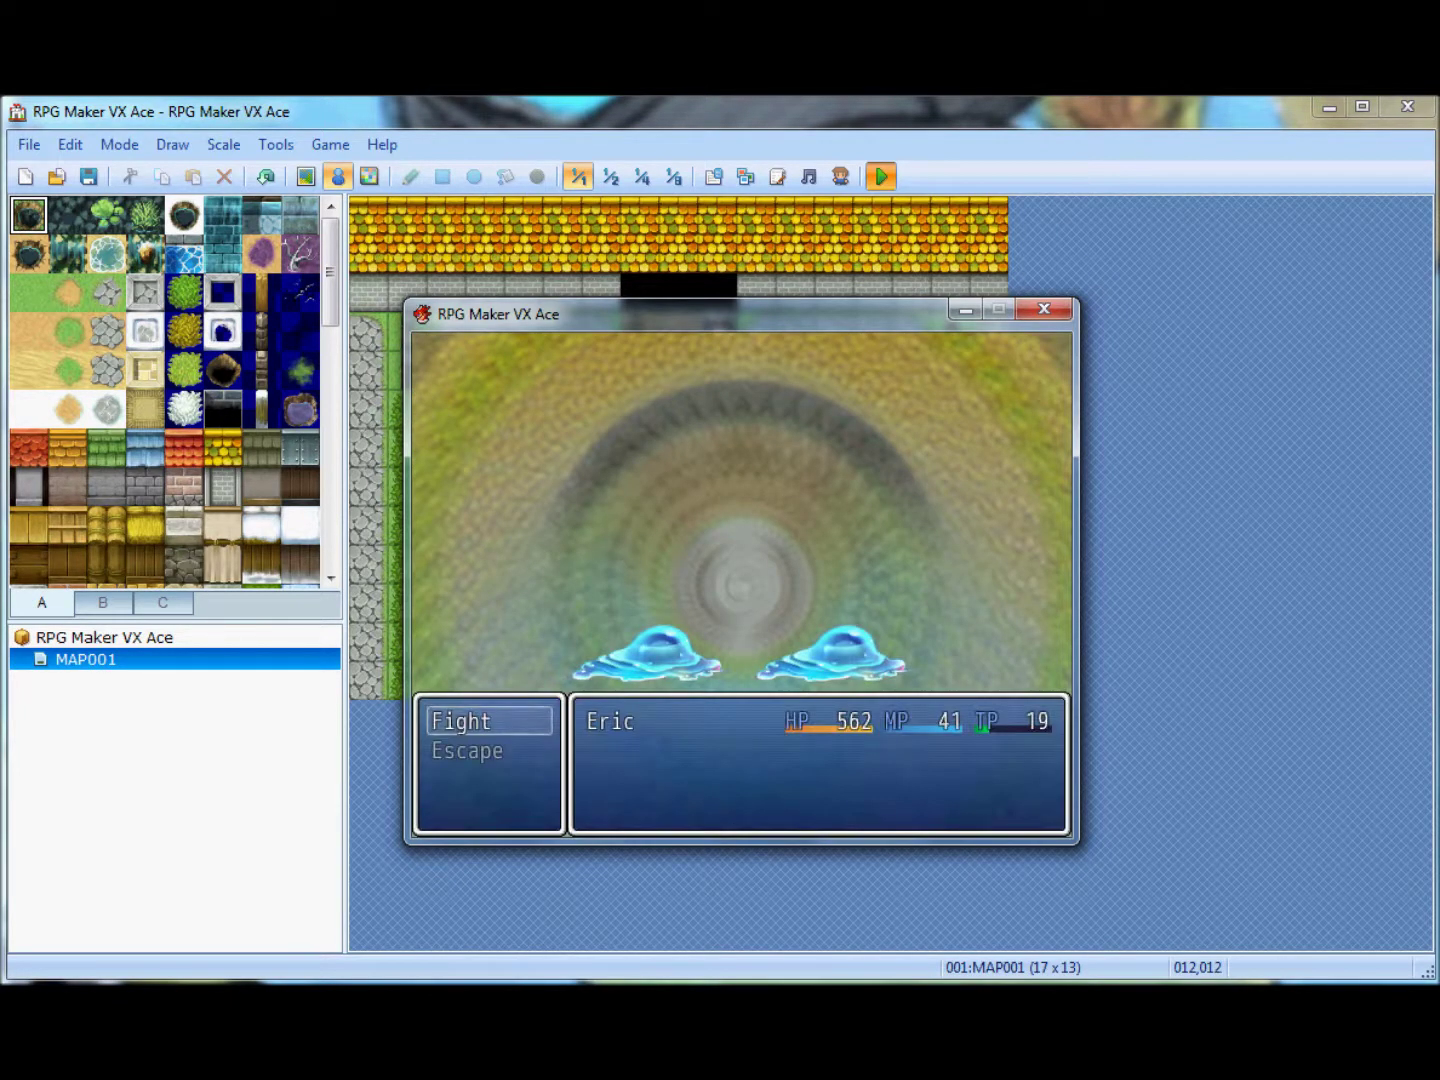
pyautogui.press('Return')
pyautogui.press('Return')
pyautogui.press('Return')
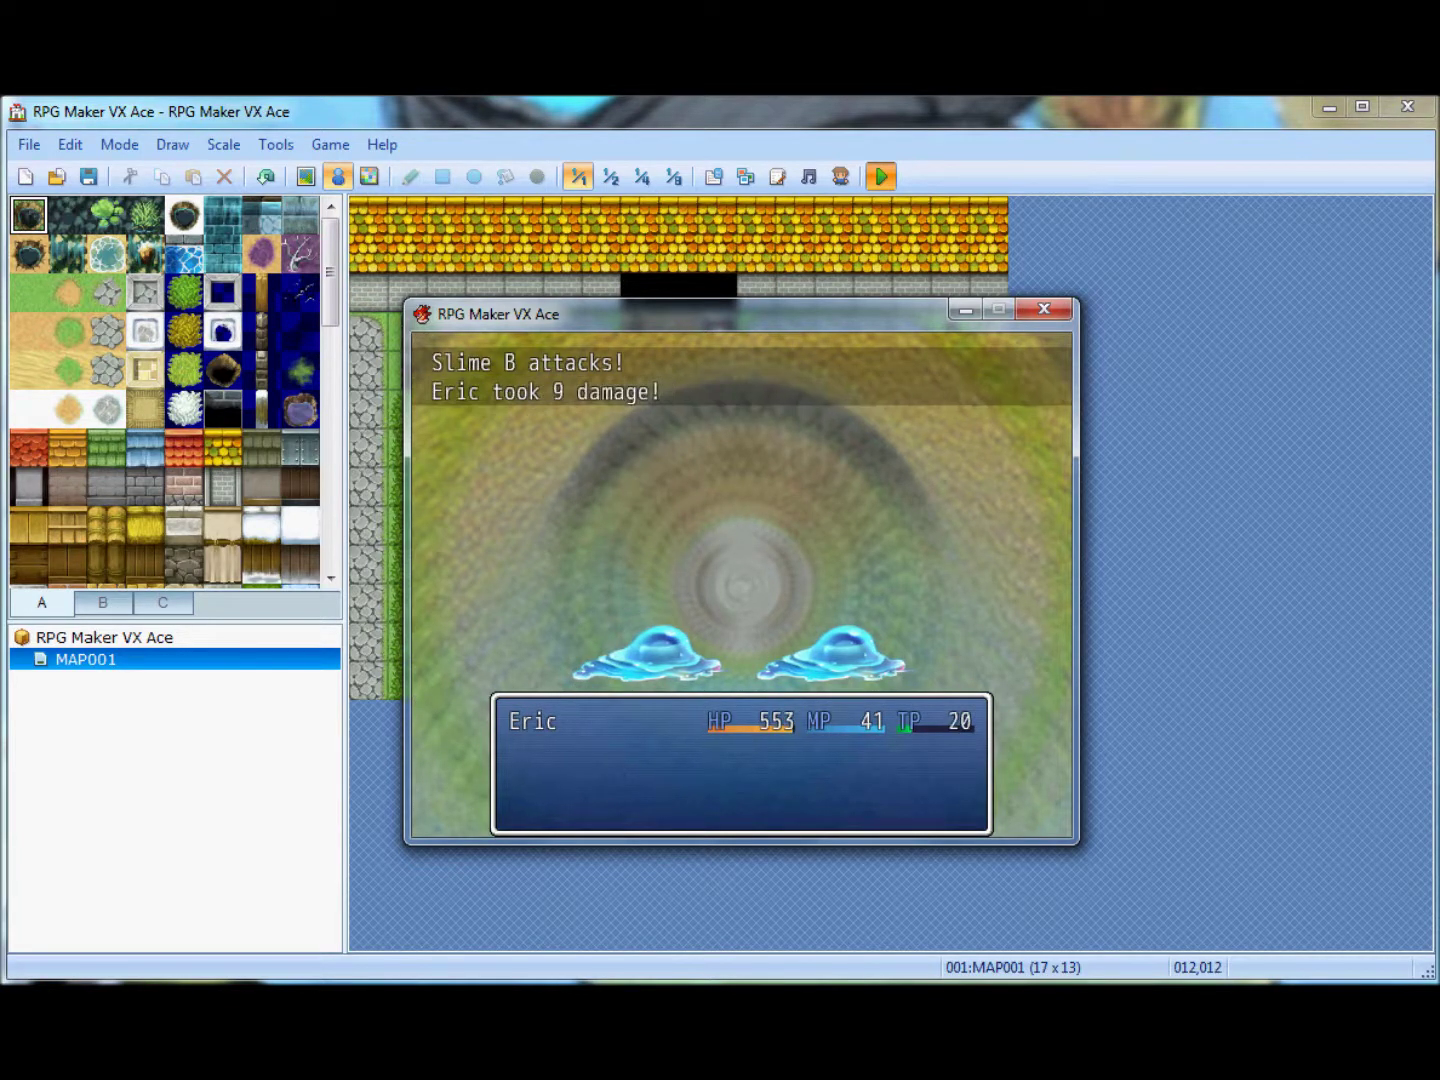
pyautogui.press('Down')
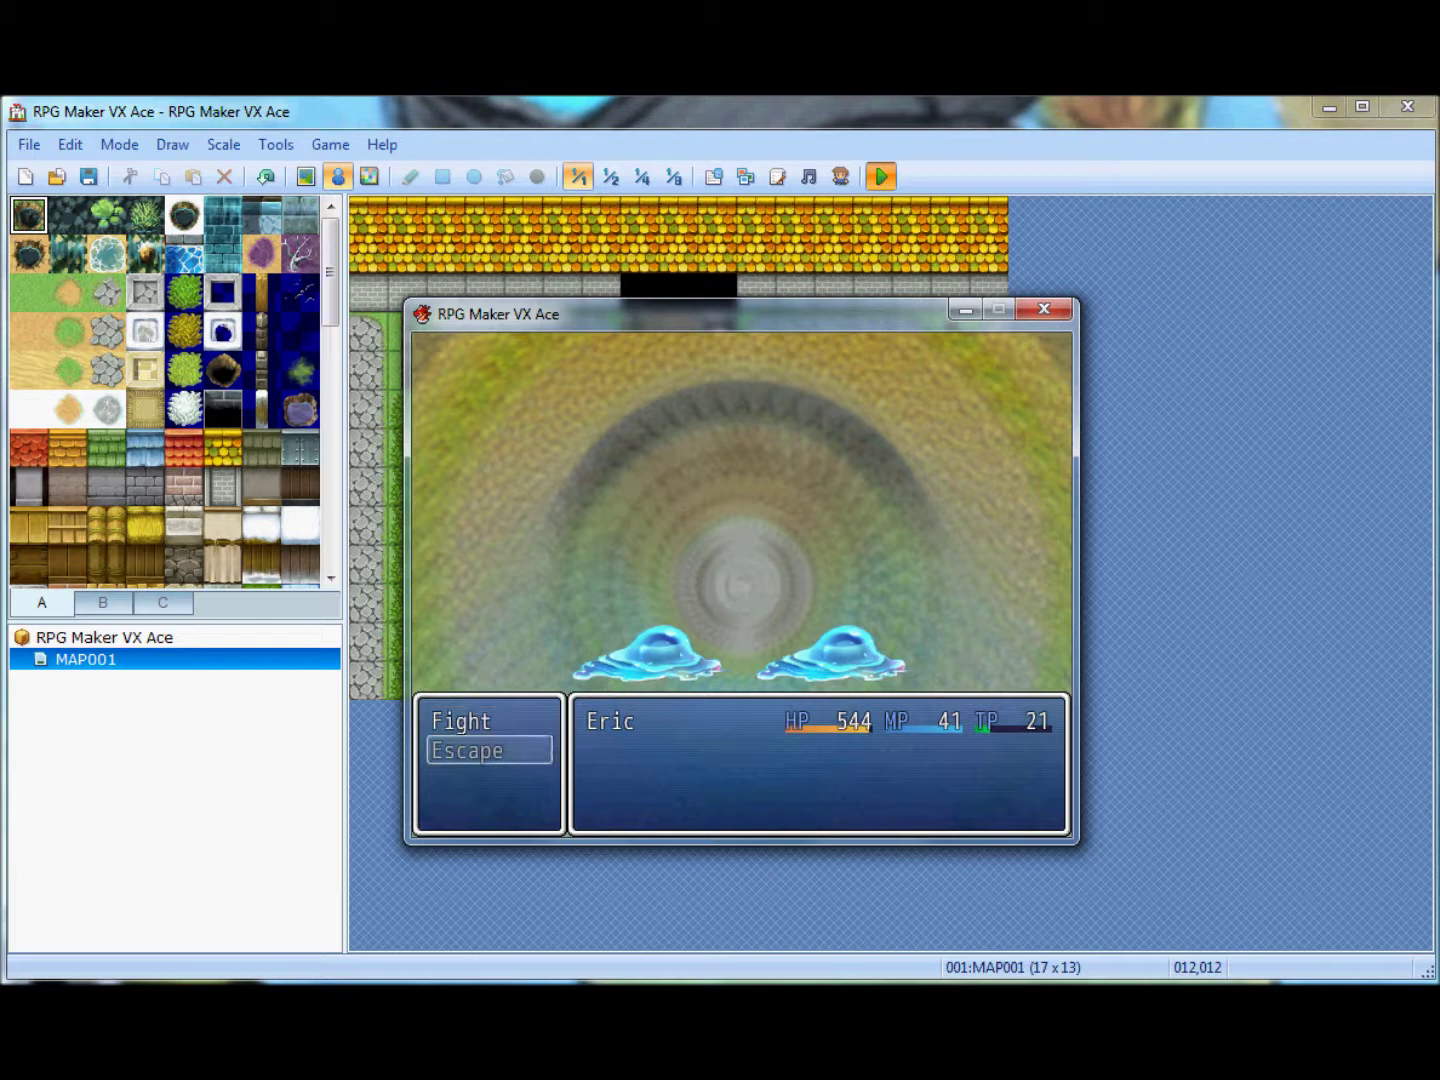
pyautogui.click(1052, 311)
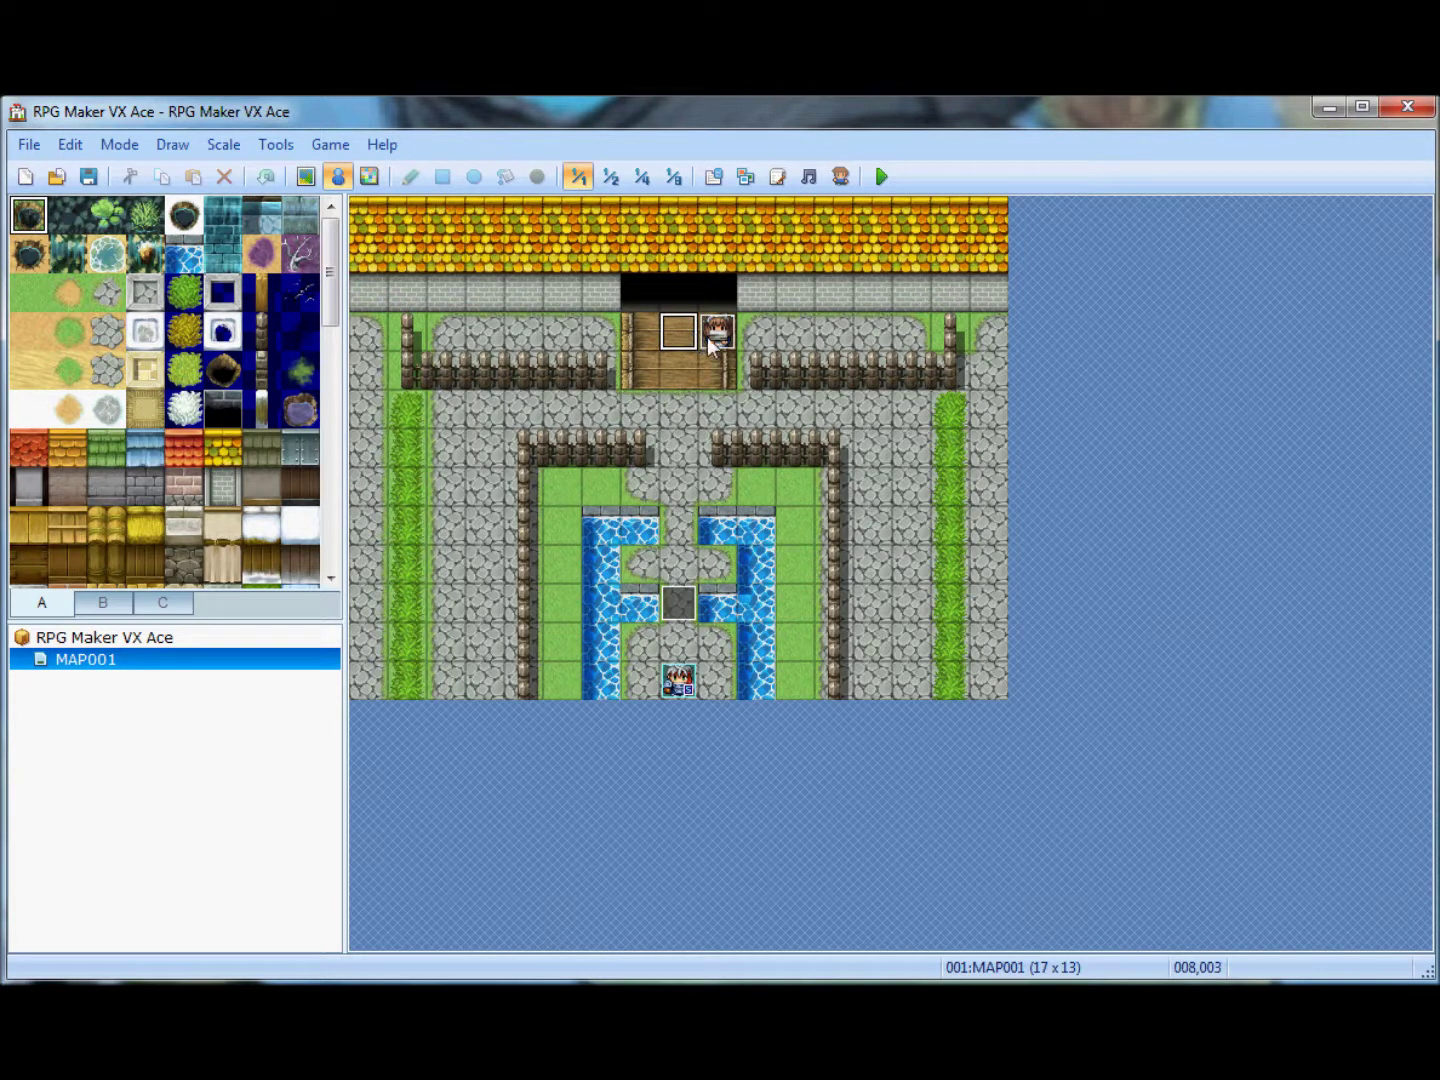
# Move the door event onto the doorway and the player start to 008,006, then inspect top-row and path tiles
pyautogui.moveTo(710, 344); pyautogui.dragTo(677, 336)
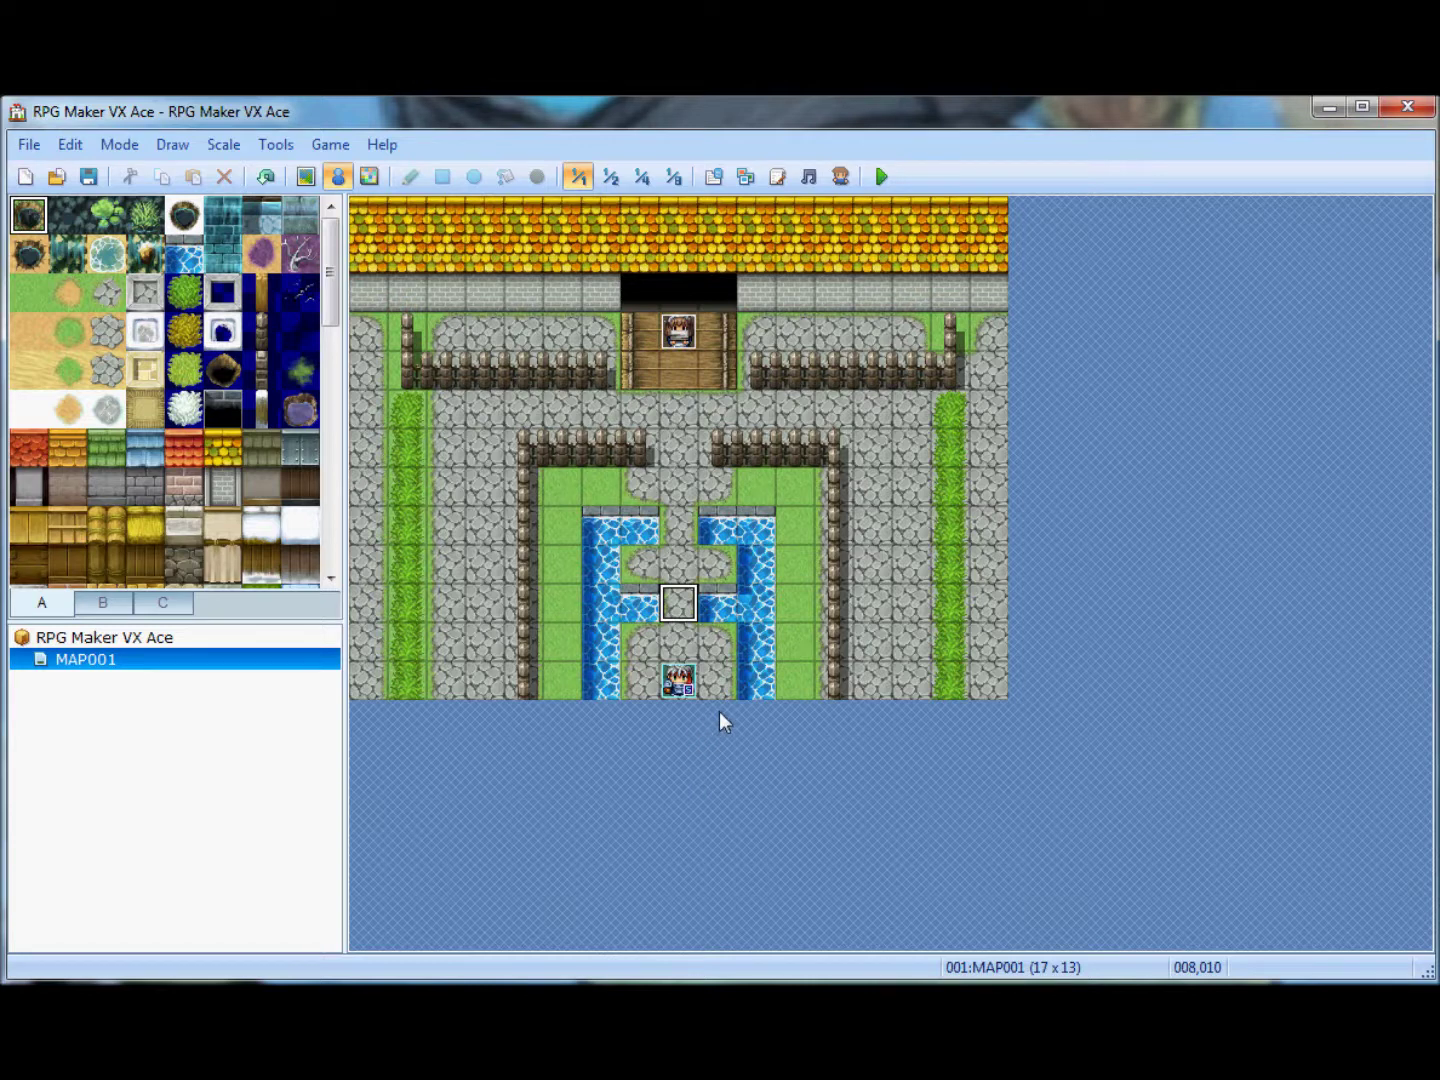
pyautogui.moveTo(689, 684); pyautogui.dragTo(687, 468)
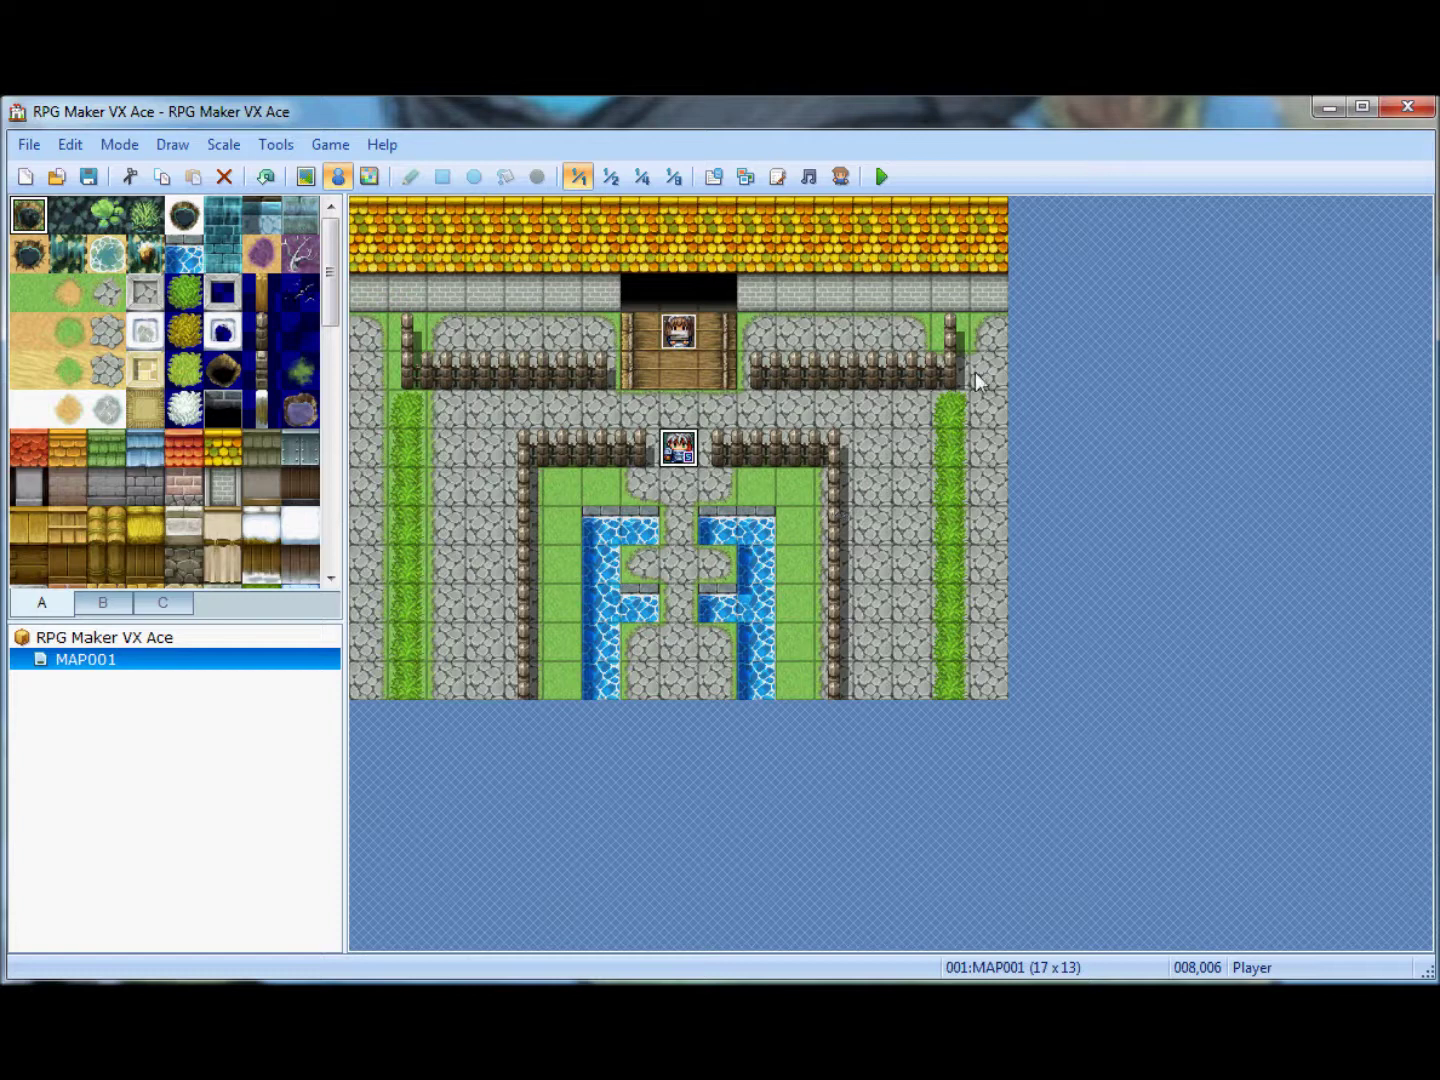
pyautogui.click(982, 339)
pyautogui.click(368, 330)
pyautogui.click(462, 336)
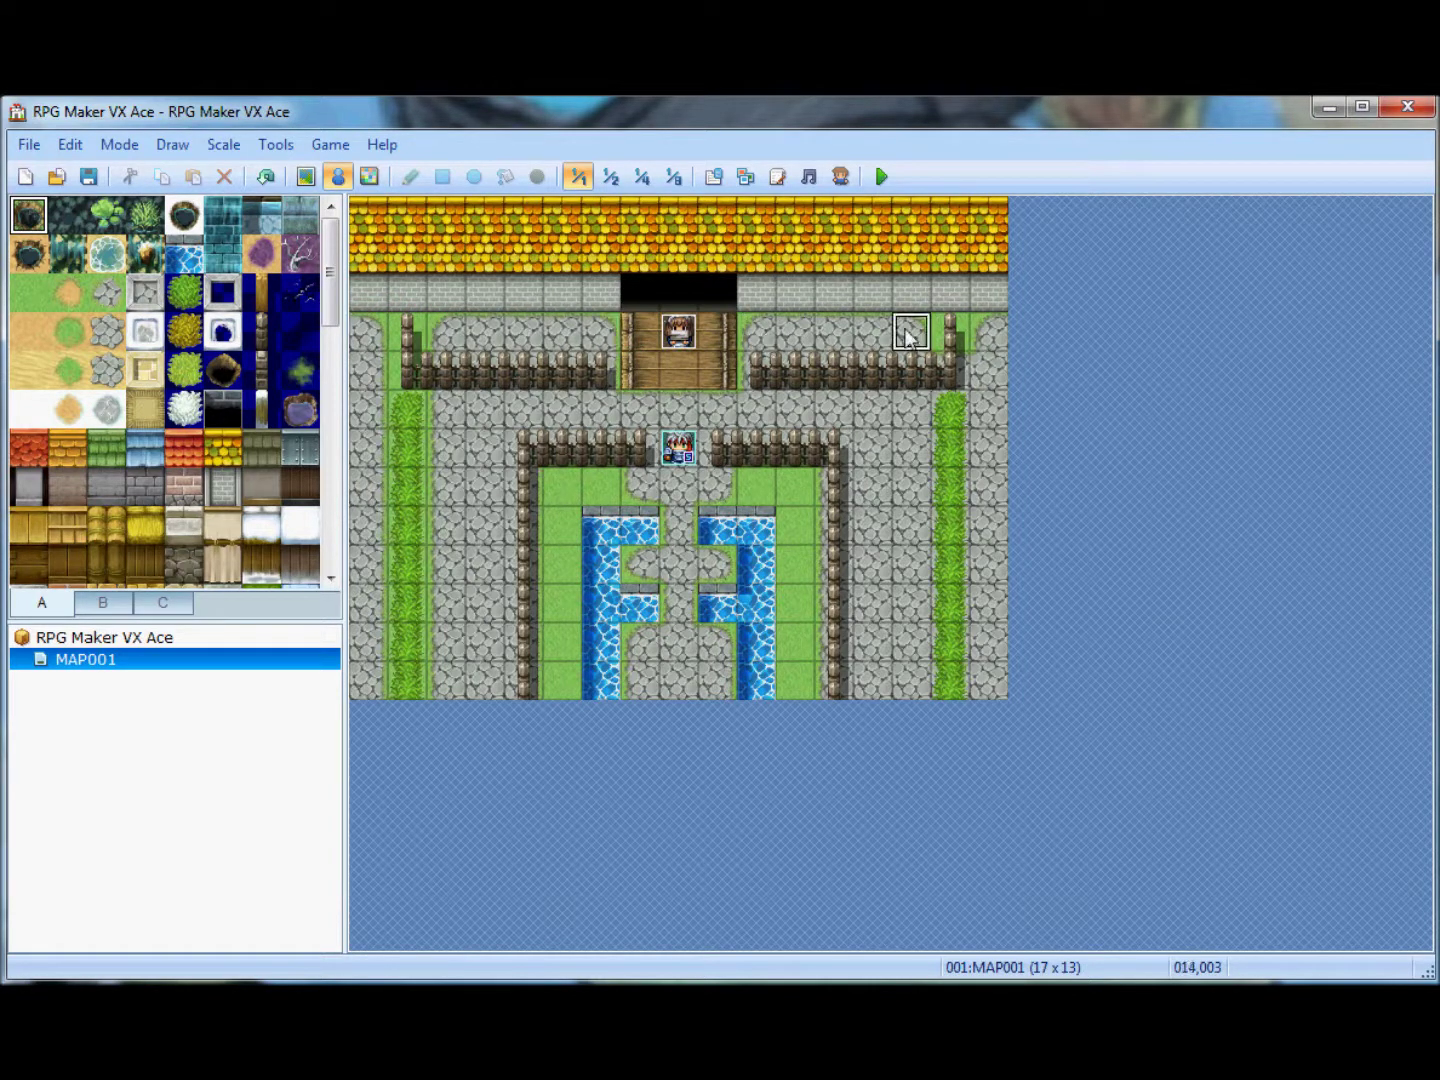
pyautogui.click(993, 336)
pyautogui.moveTo(912, 337); pyautogui.dragTo(1017, 371)
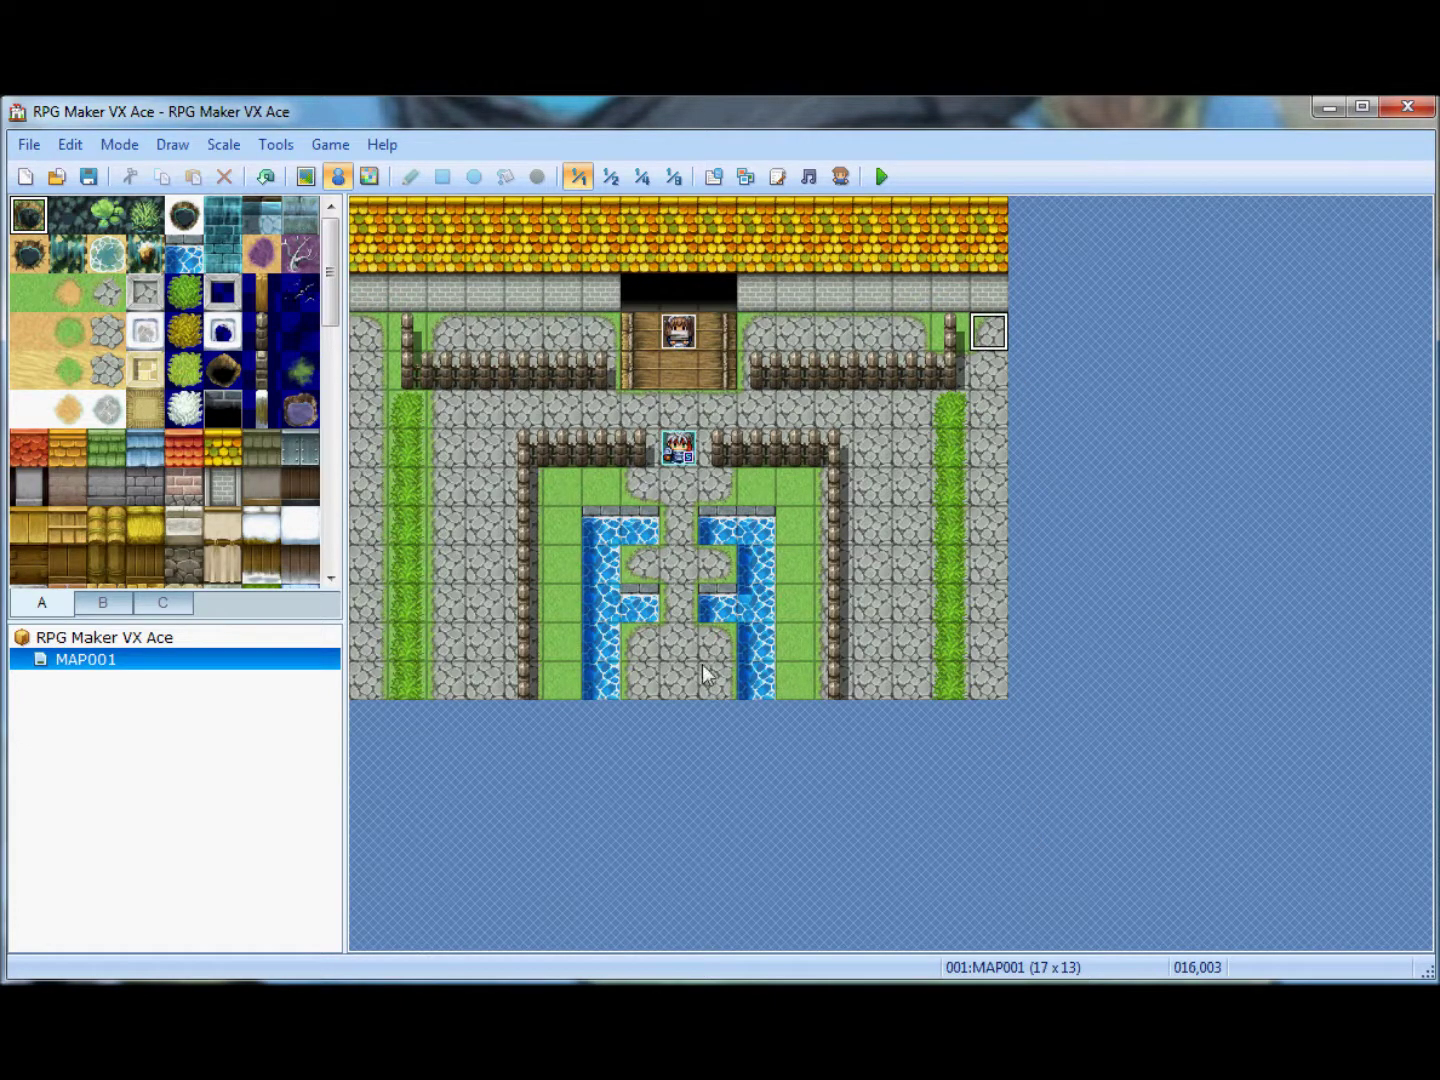
pyautogui.moveTo(704, 665); pyautogui.dragTo(706, 518)
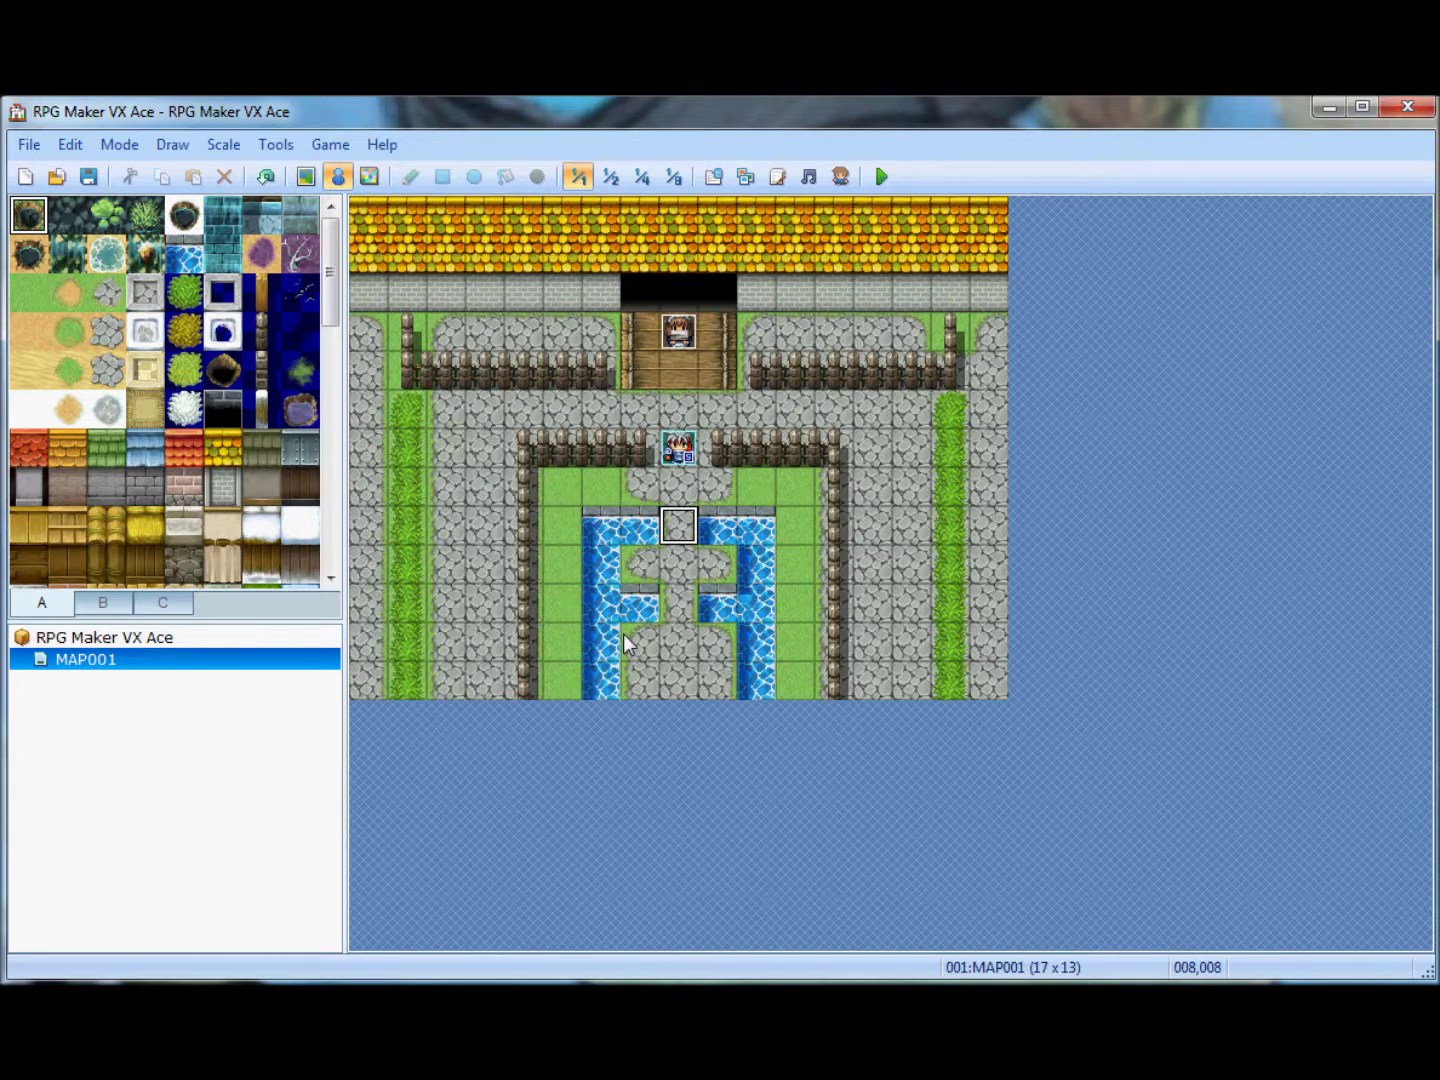
# Inspect the tiles around the water channels, checking along the right channel of MAP001
pyautogui.click(596, 540)
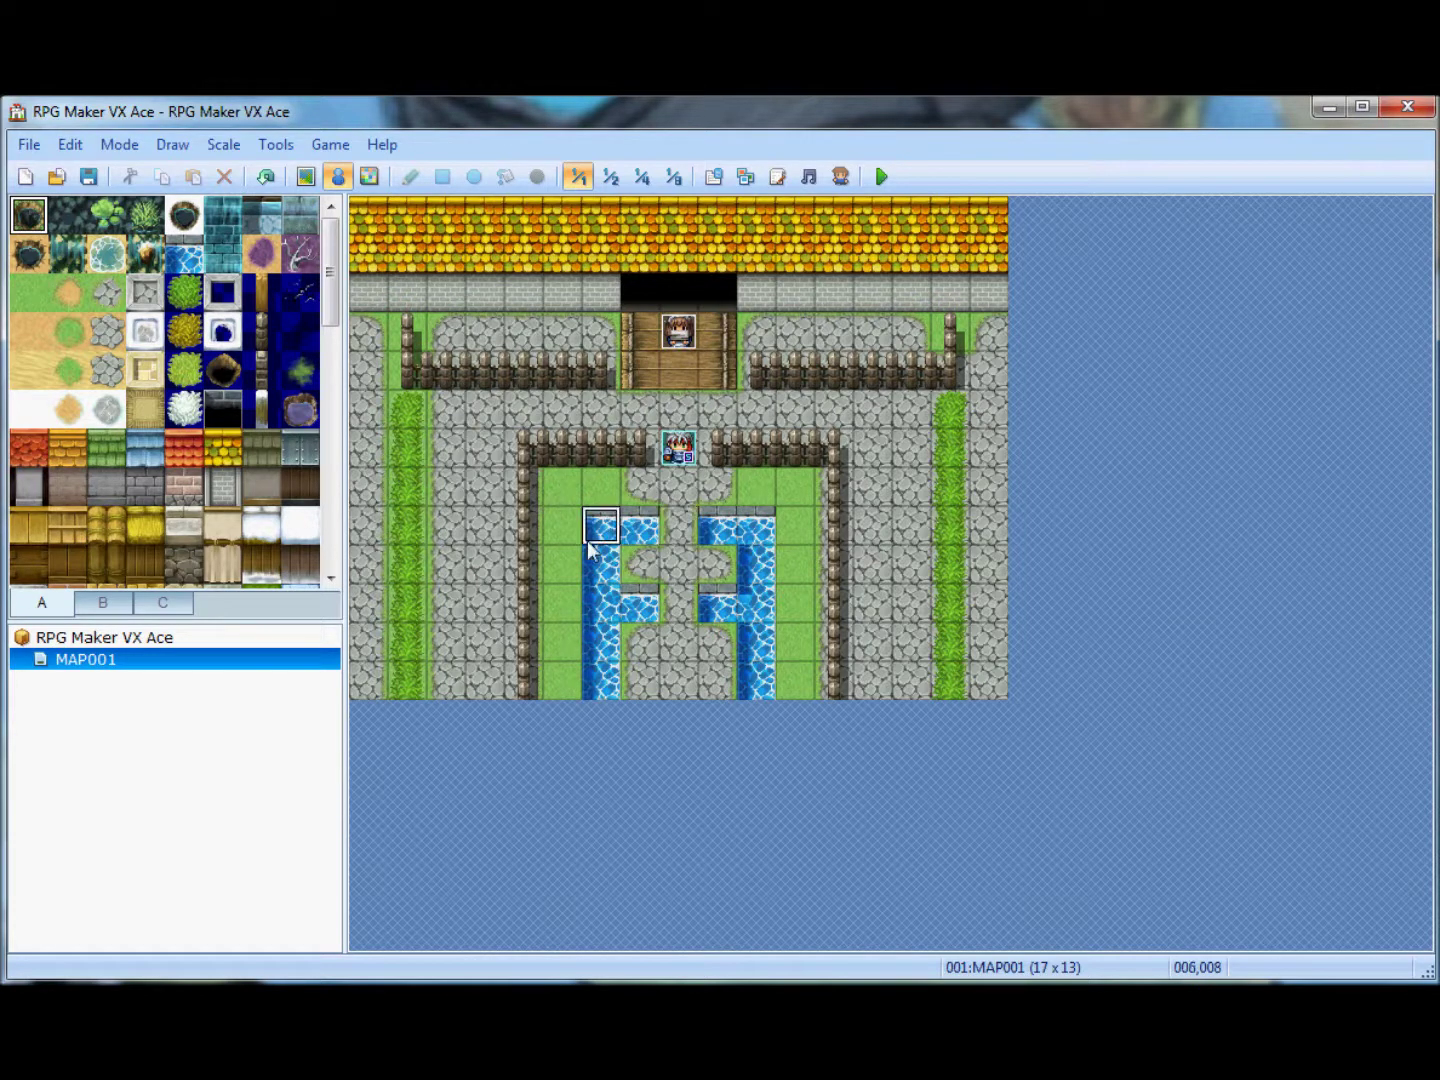
pyautogui.click(771, 531)
pyautogui.click(754, 686)
pyautogui.moveTo(754, 691); pyautogui.dragTo(767, 528)
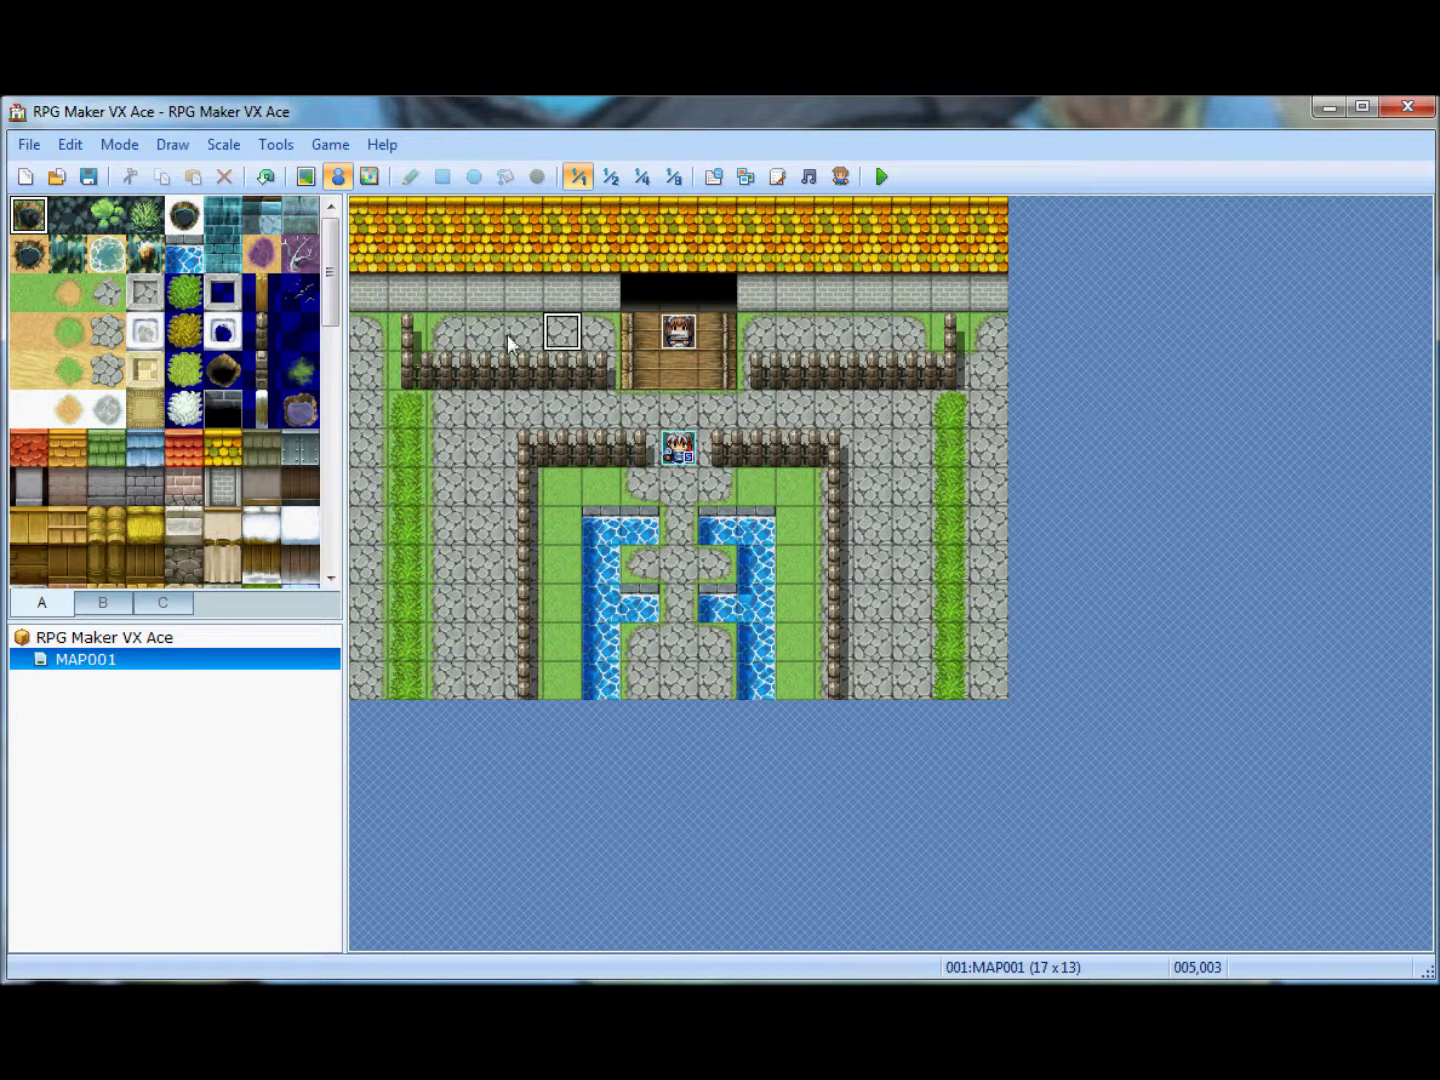
# Move the player's start to the bottom end of the central path, below the water channels
pyautogui.click(368, 335)
pyautogui.click(680, 446)
pyautogui.moveTo(680, 734); pyautogui.dragTo(680, 734)
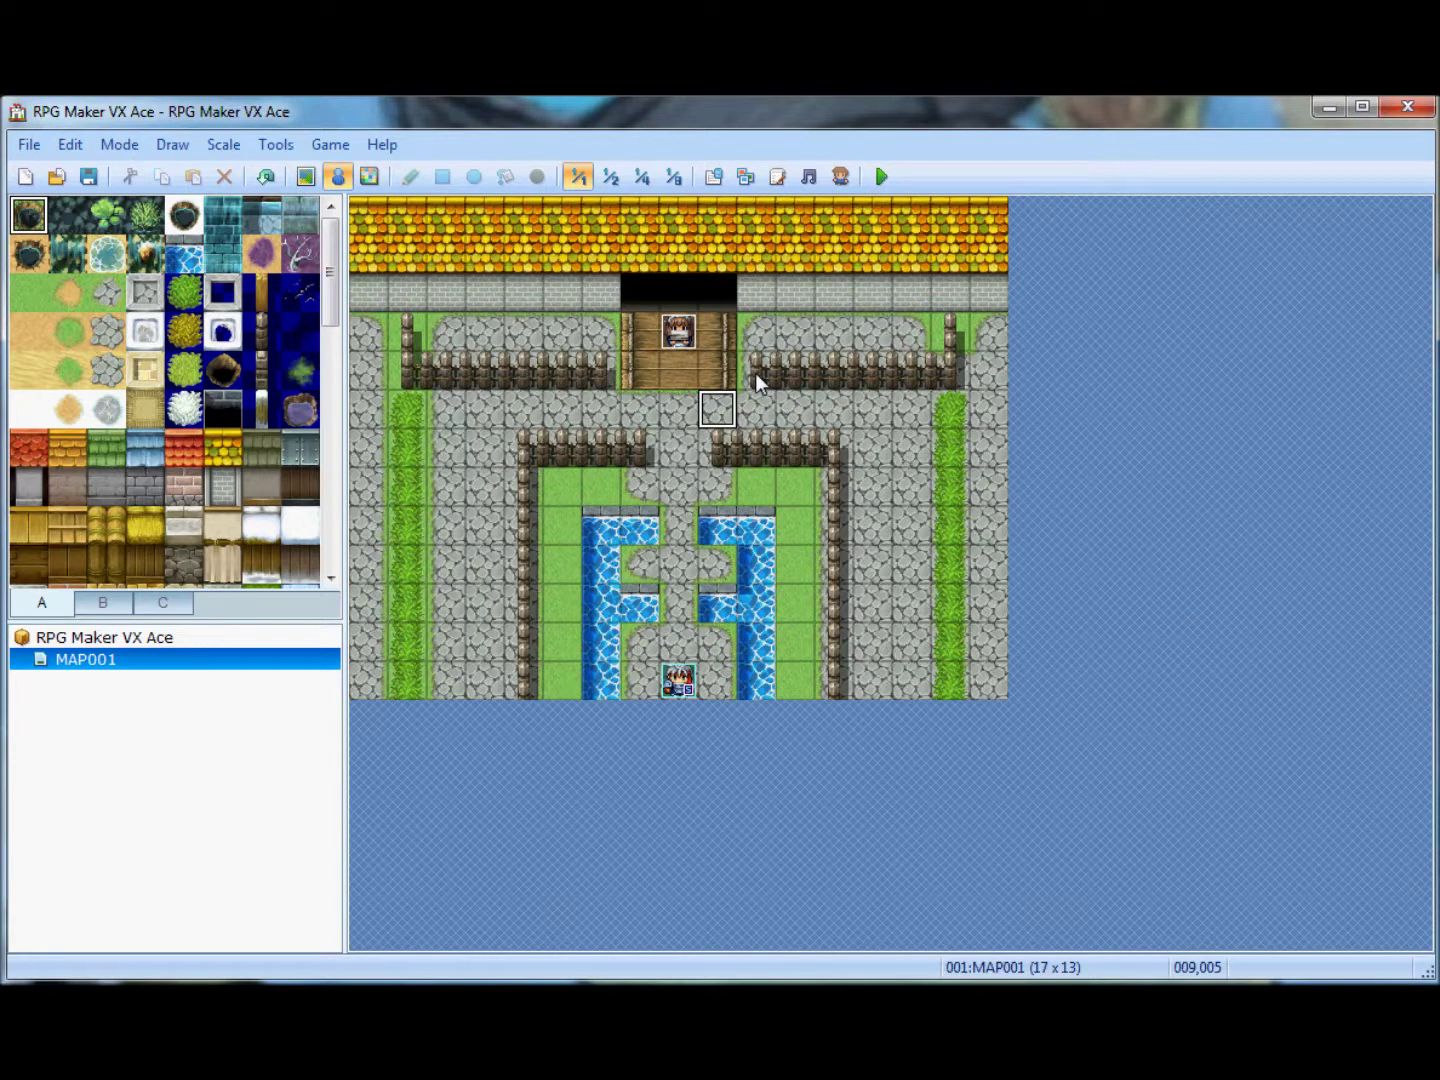
pyautogui.click(610, 177)
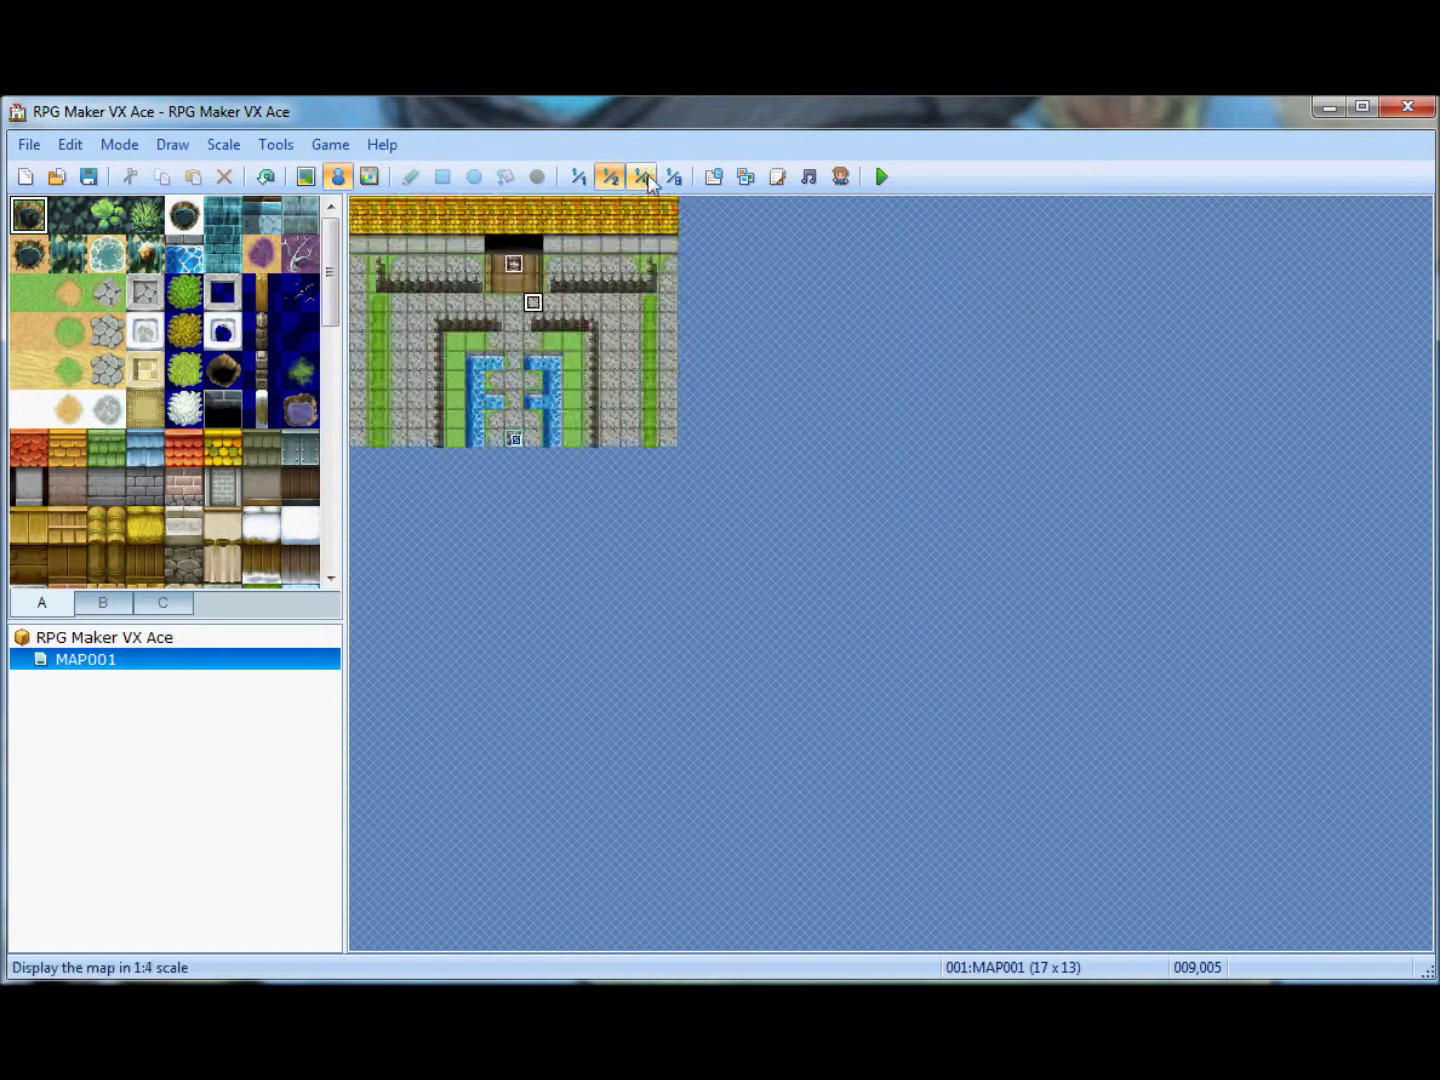
pyautogui.click(642, 177)
pyautogui.click(610, 177)
pyautogui.click(590, 178)
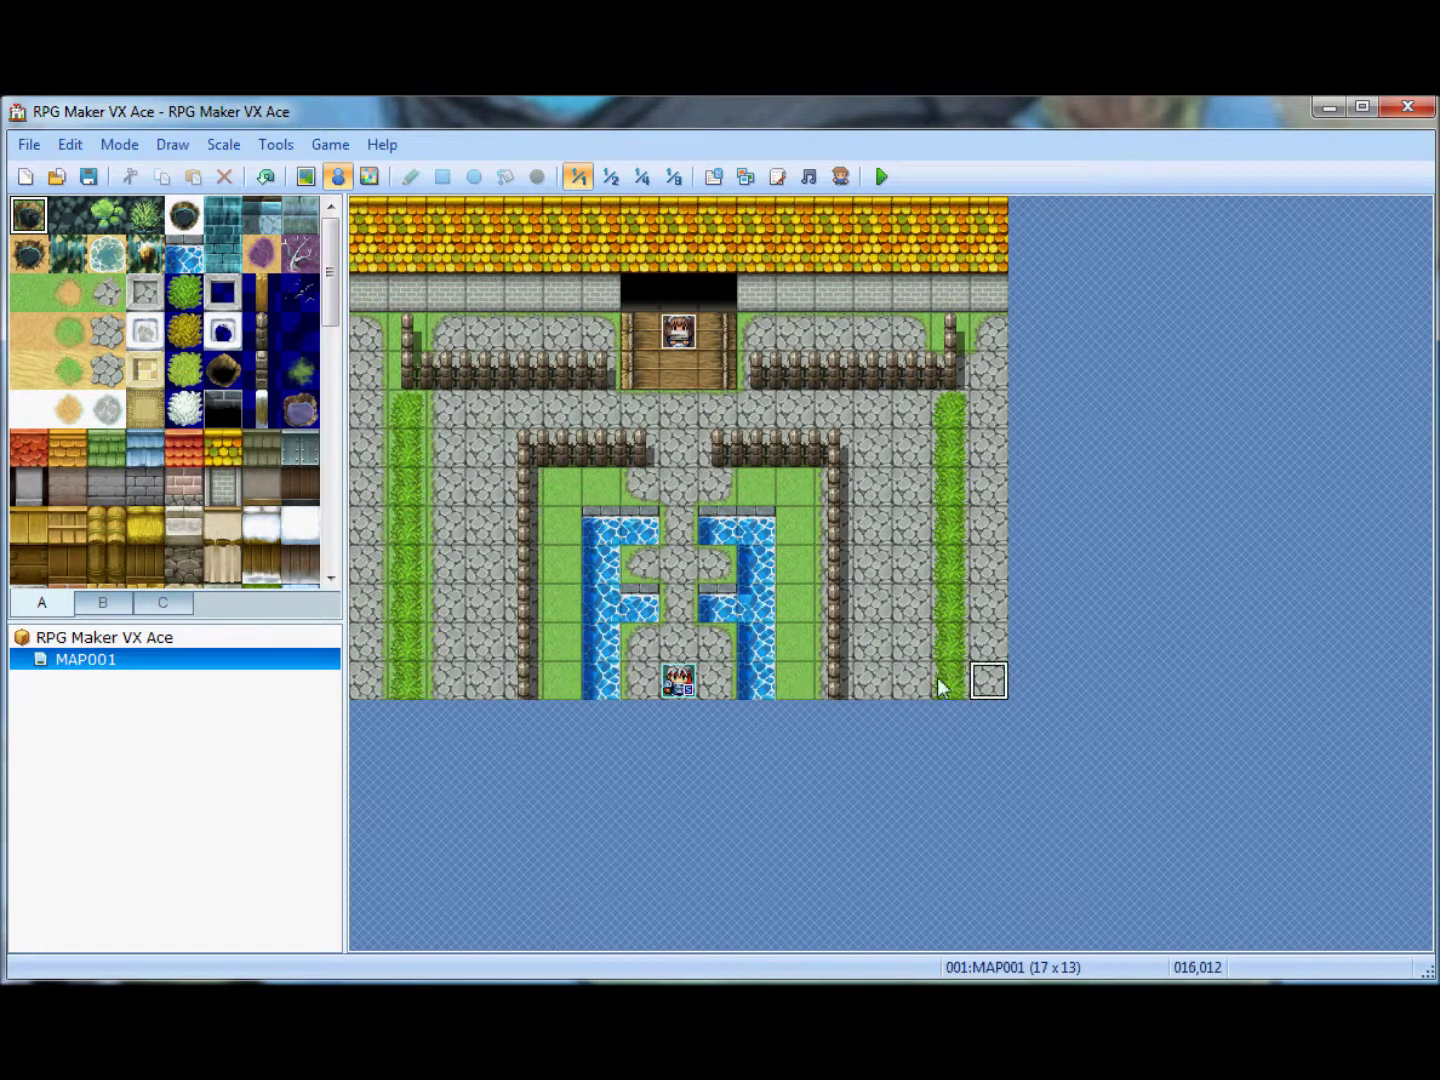
pyautogui.click(787, 180)
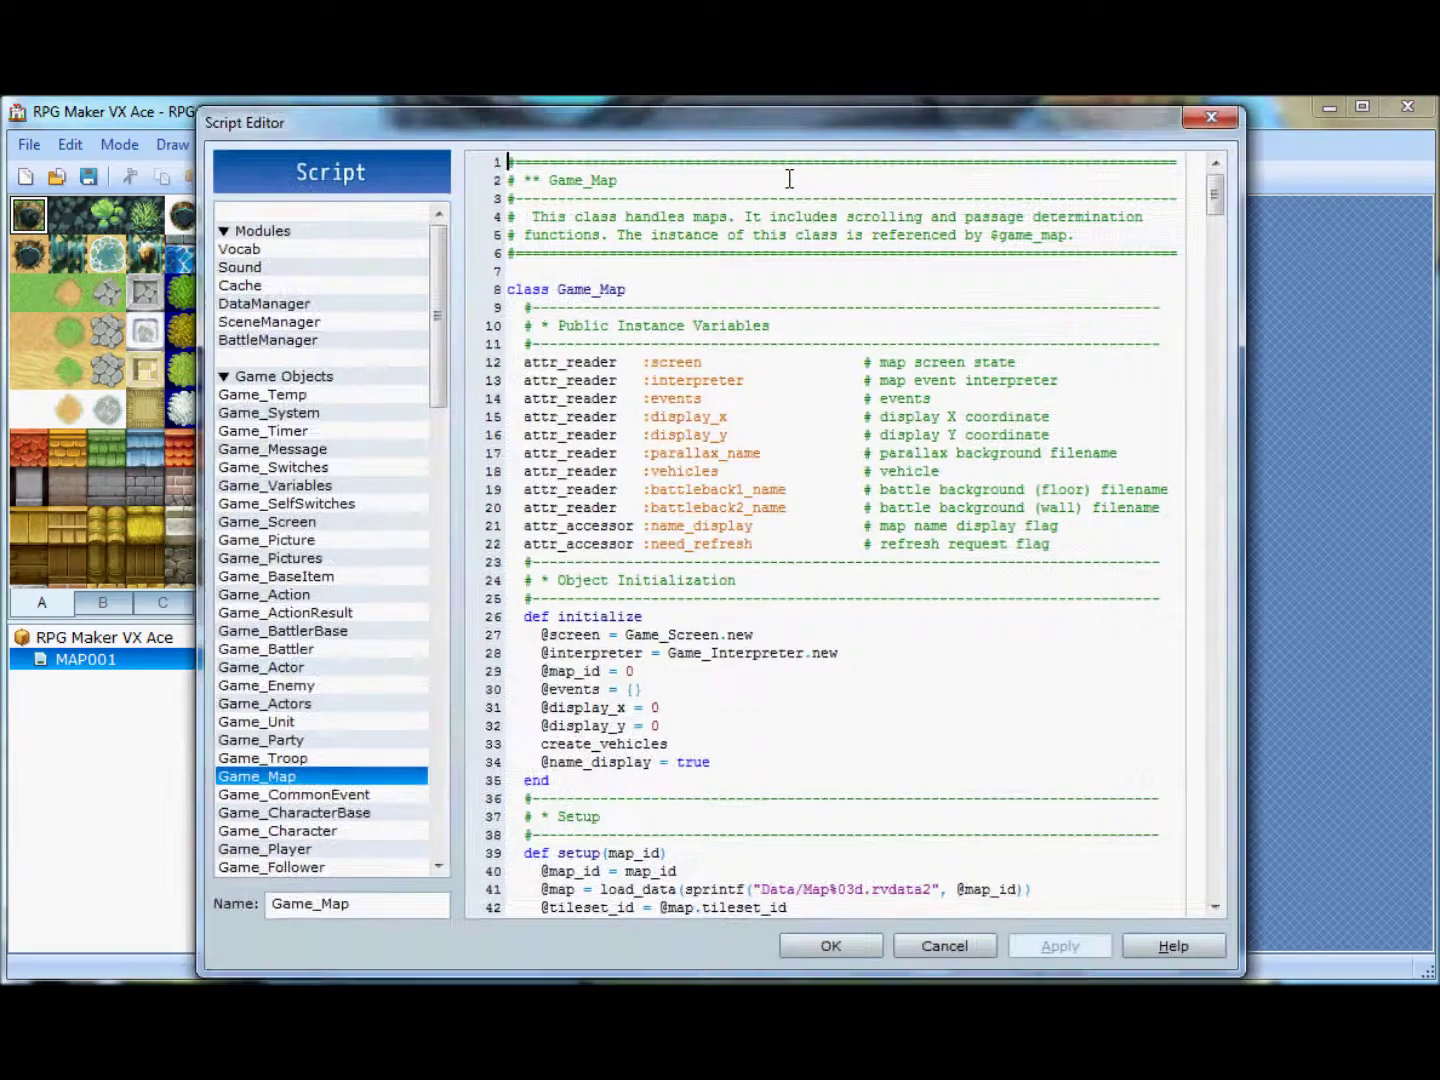
pyautogui.moveTo(1215, 182); pyautogui.dragTo(1032, 839)
pyautogui.scroll(20, 1033, 839)
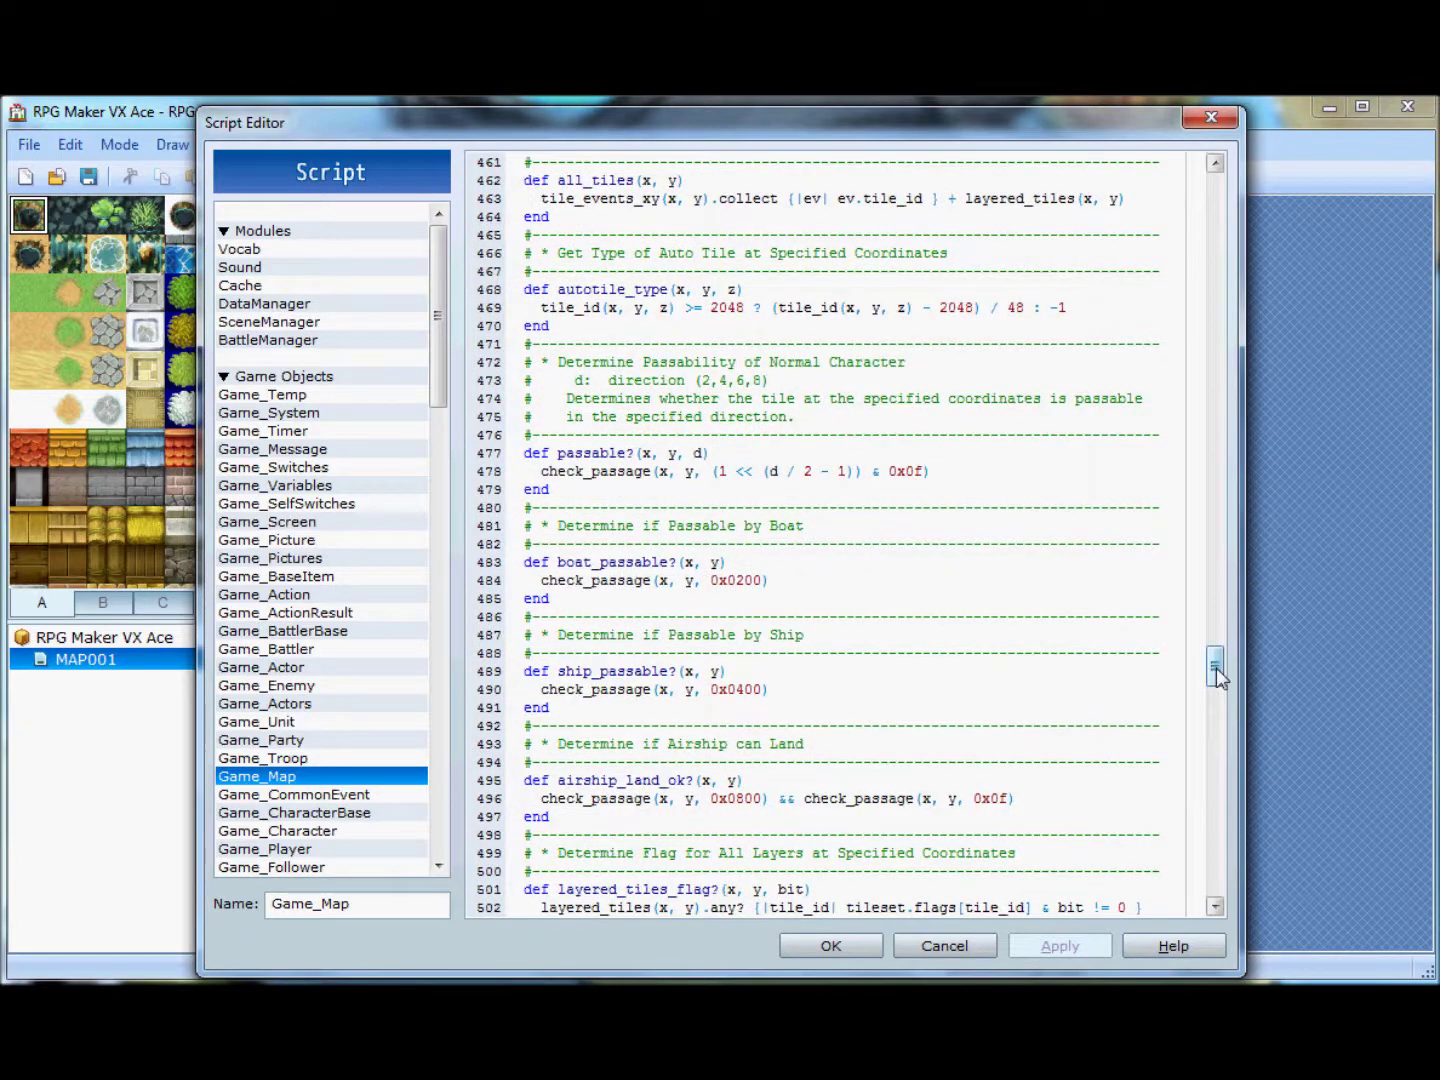
pyautogui.moveTo(1216, 669); pyautogui.dragTo(1215, 190)
pyautogui.click(352, 651)
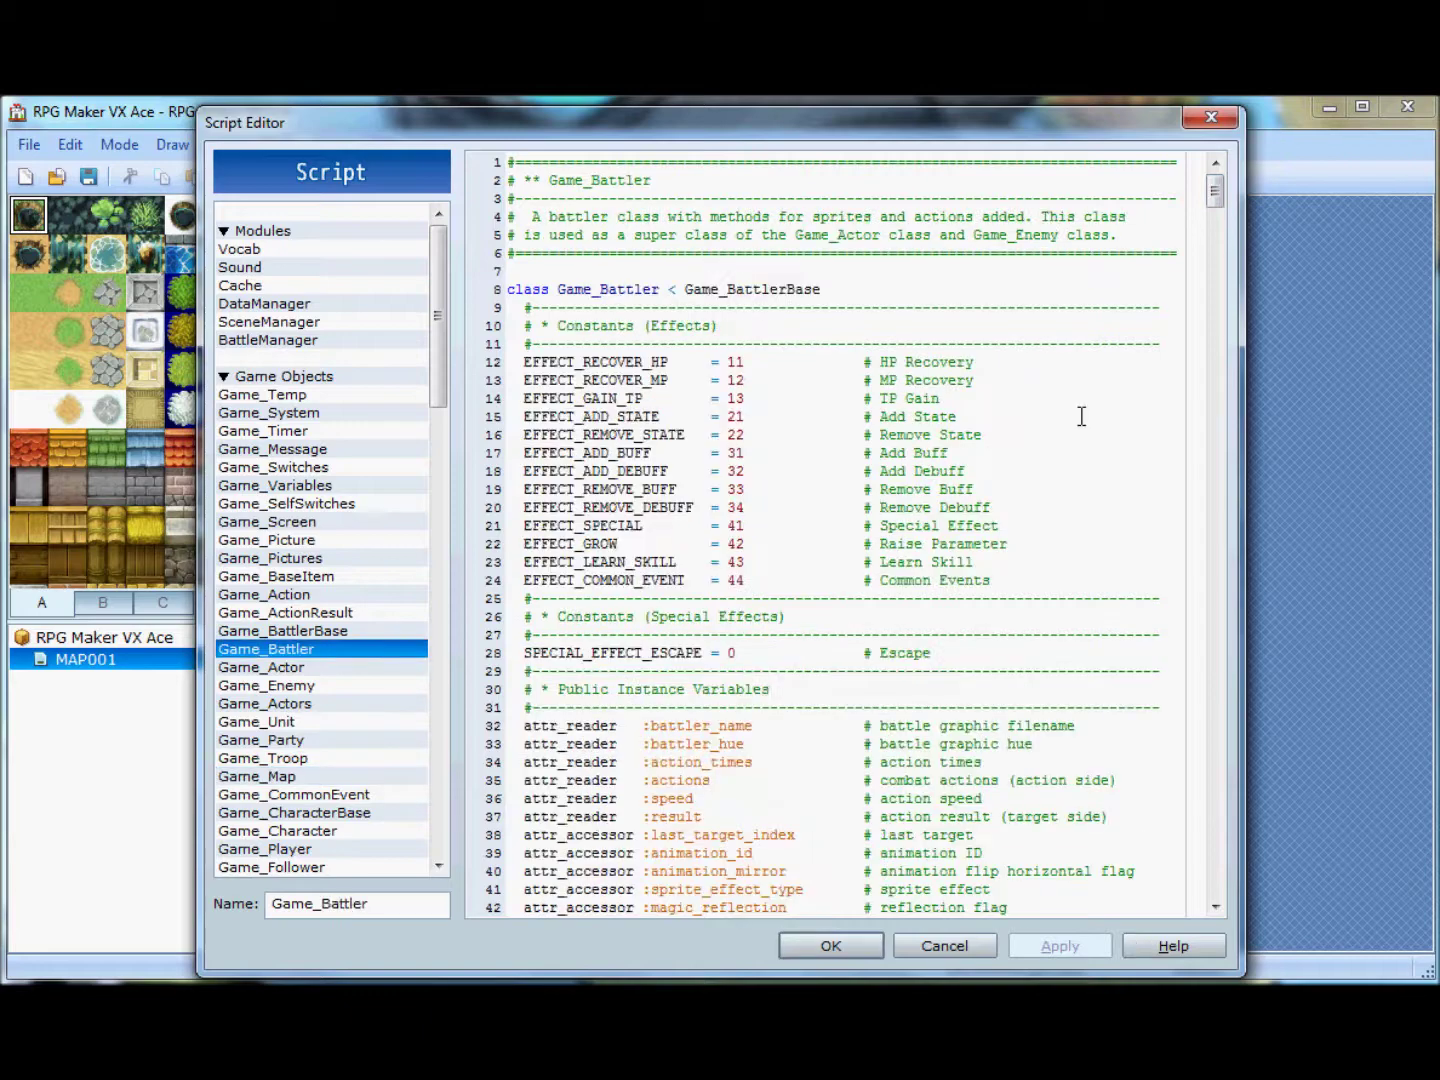
pyautogui.moveTo(1215, 190); pyautogui.dragTo(1215, 380)
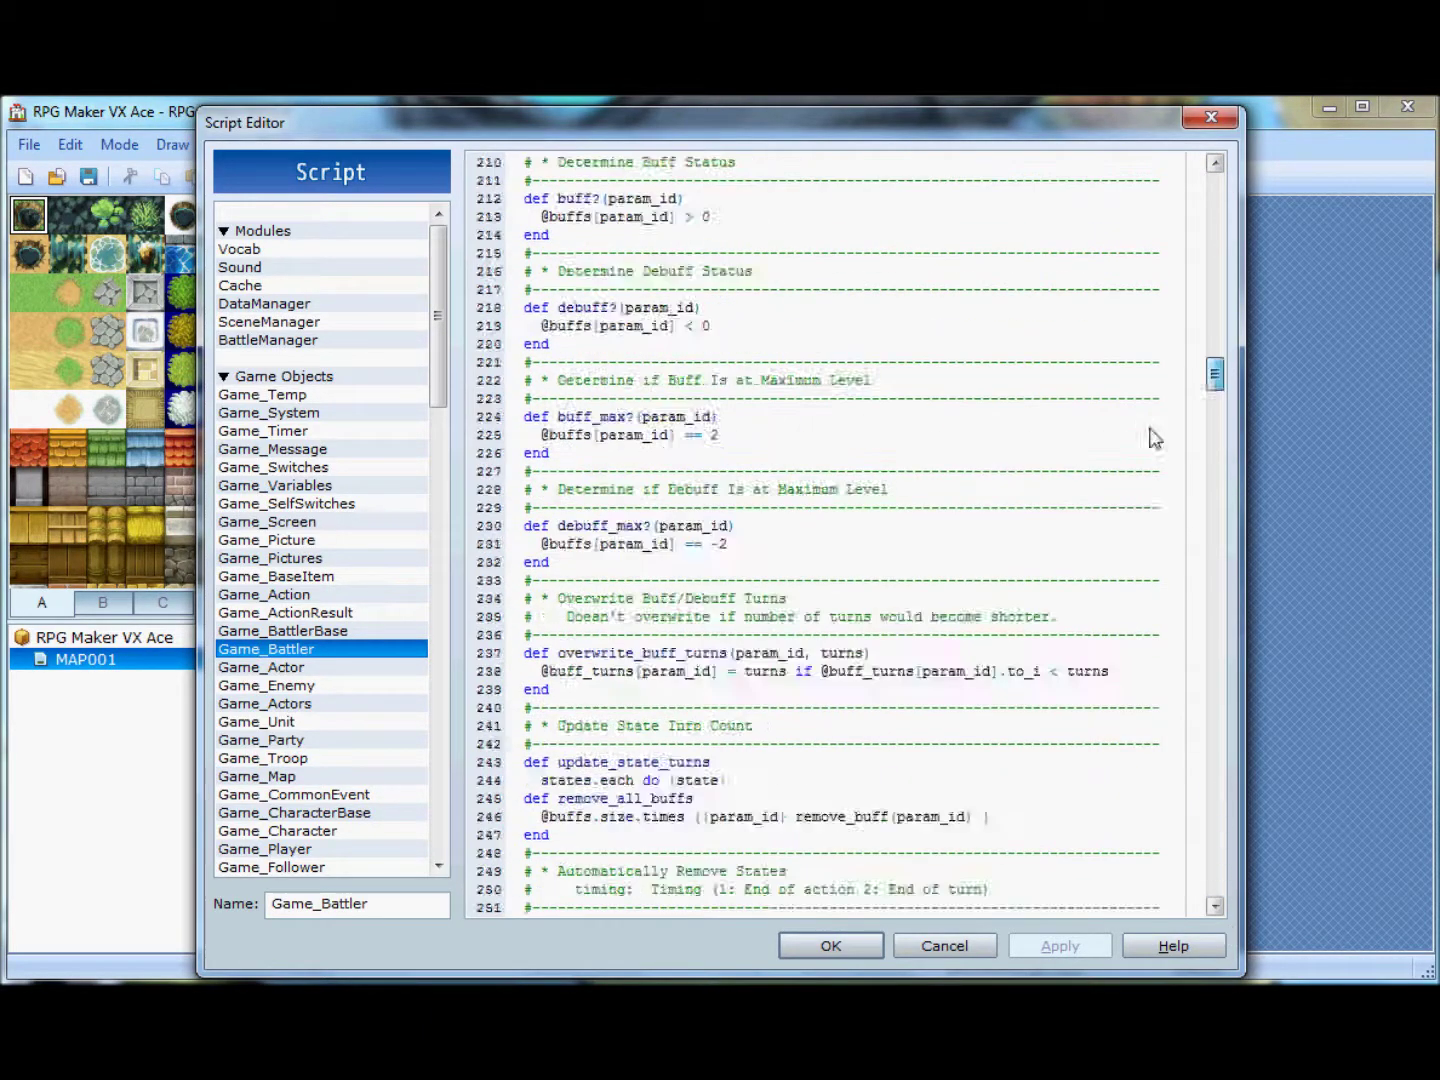
pyautogui.moveTo(1156, 438); pyautogui.dragTo(1154, 185)
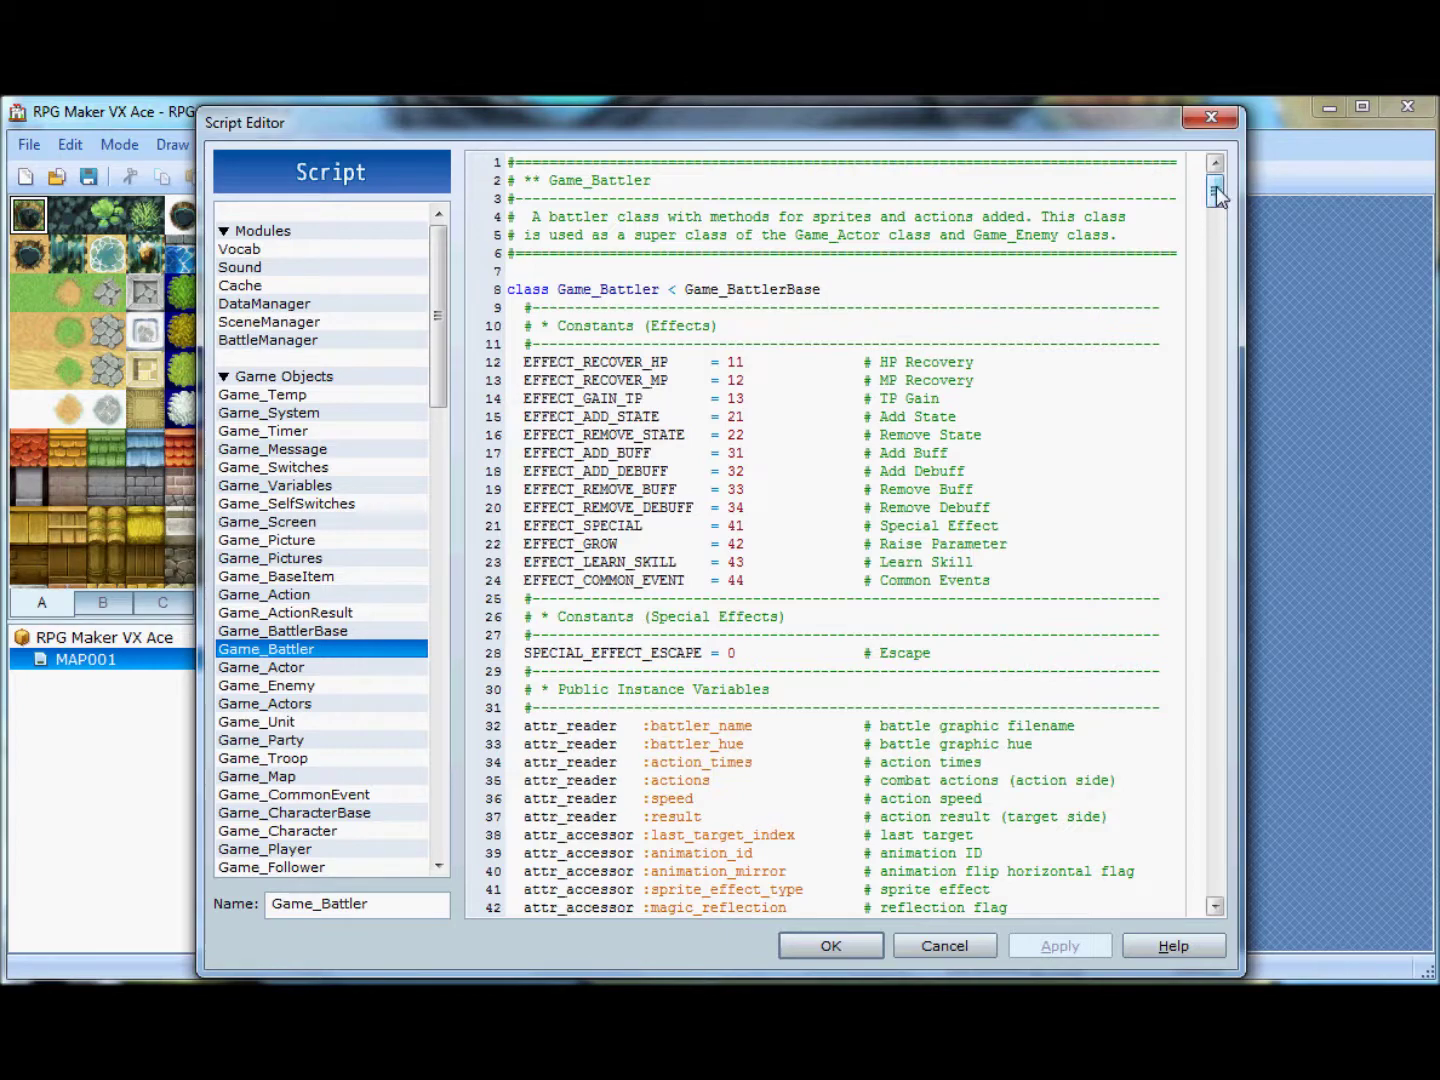
pyautogui.moveTo(1216, 186)
pyautogui.mouseDown()
pyautogui.moveTo(1203, 878)
pyautogui.moveTo(1229, 478)
pyautogui.moveTo(1215, 190)
pyautogui.mouseUp()
pyautogui.click(411, 540)
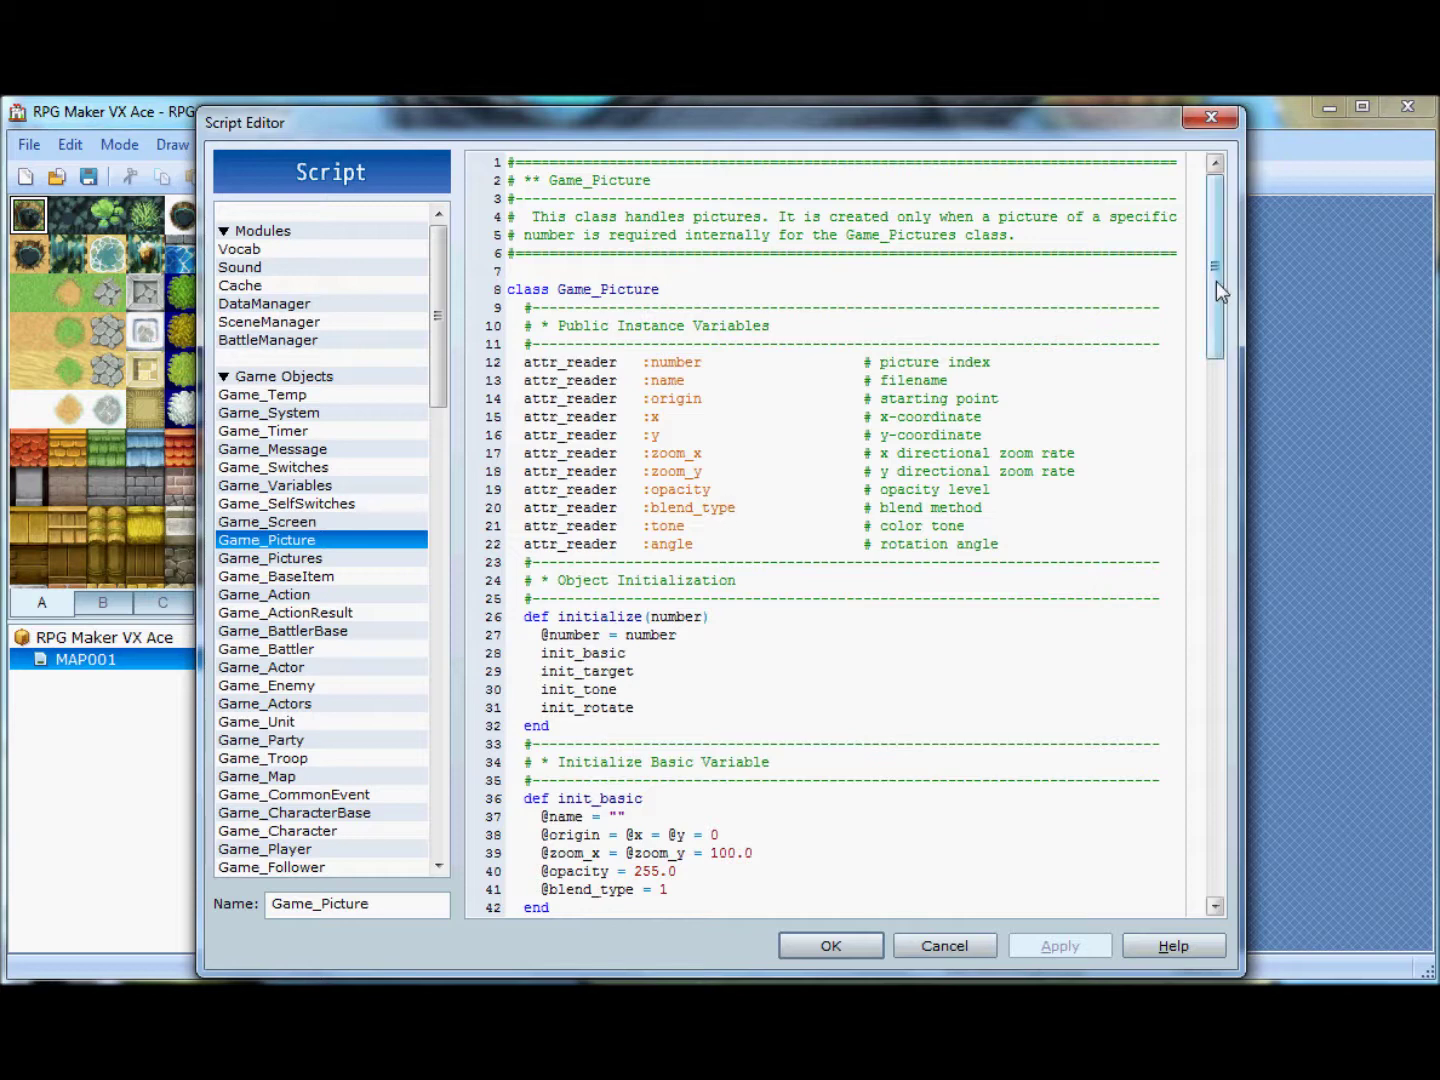
pyautogui.click(944, 943)
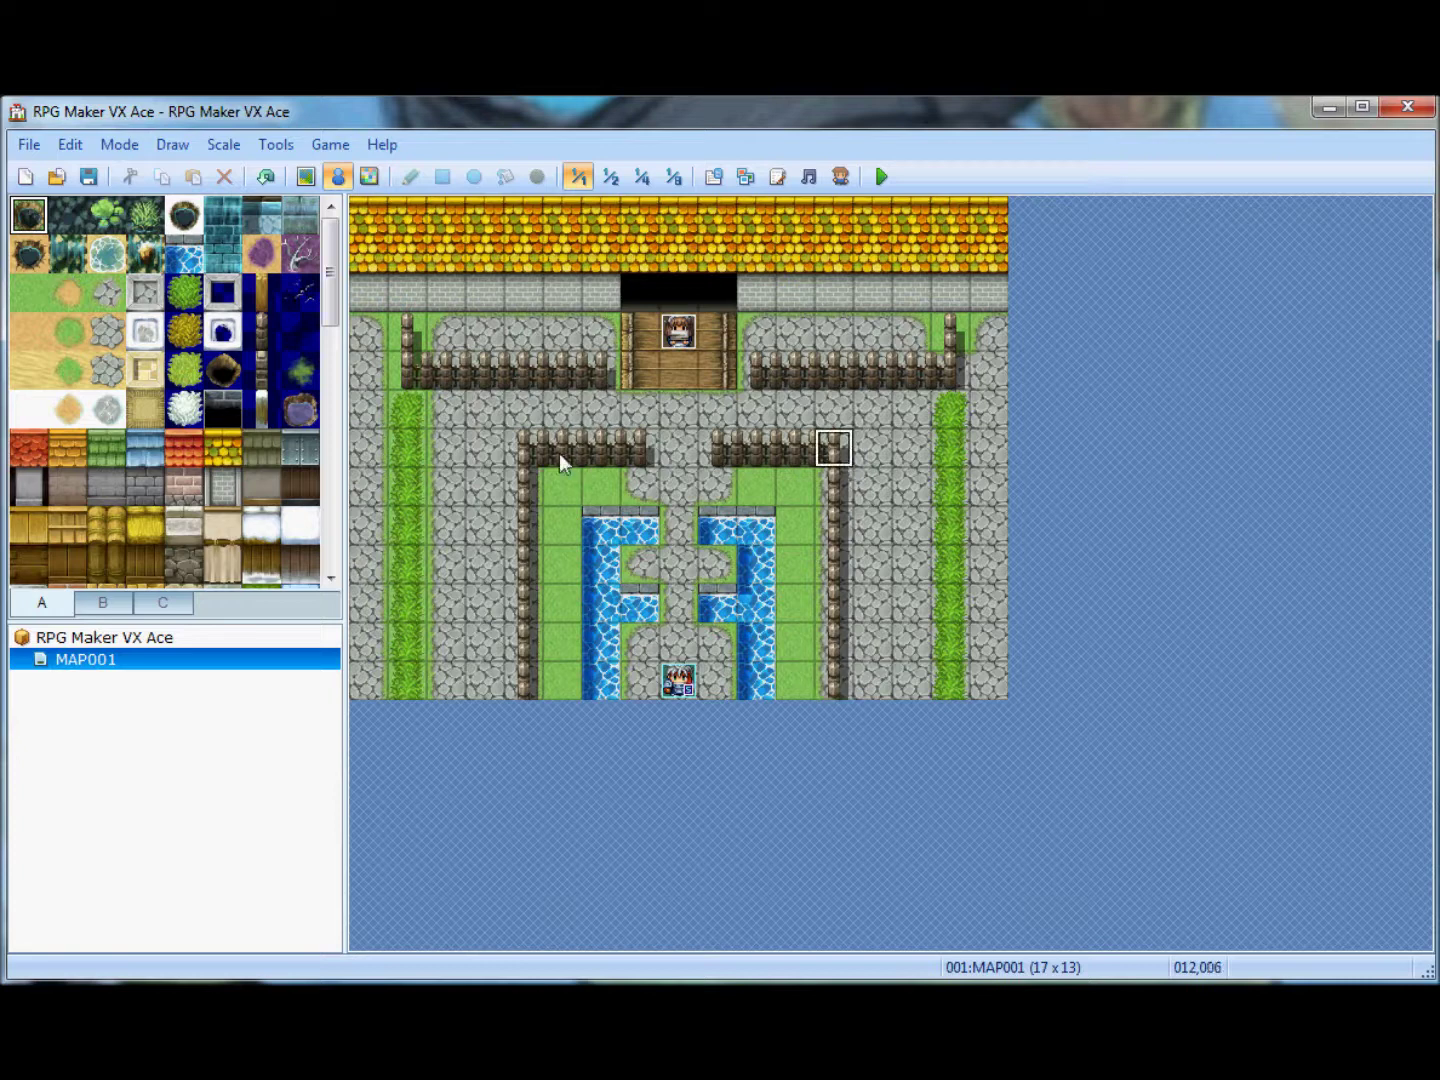
pyautogui.click(537, 564)
pyautogui.click(840, 565)
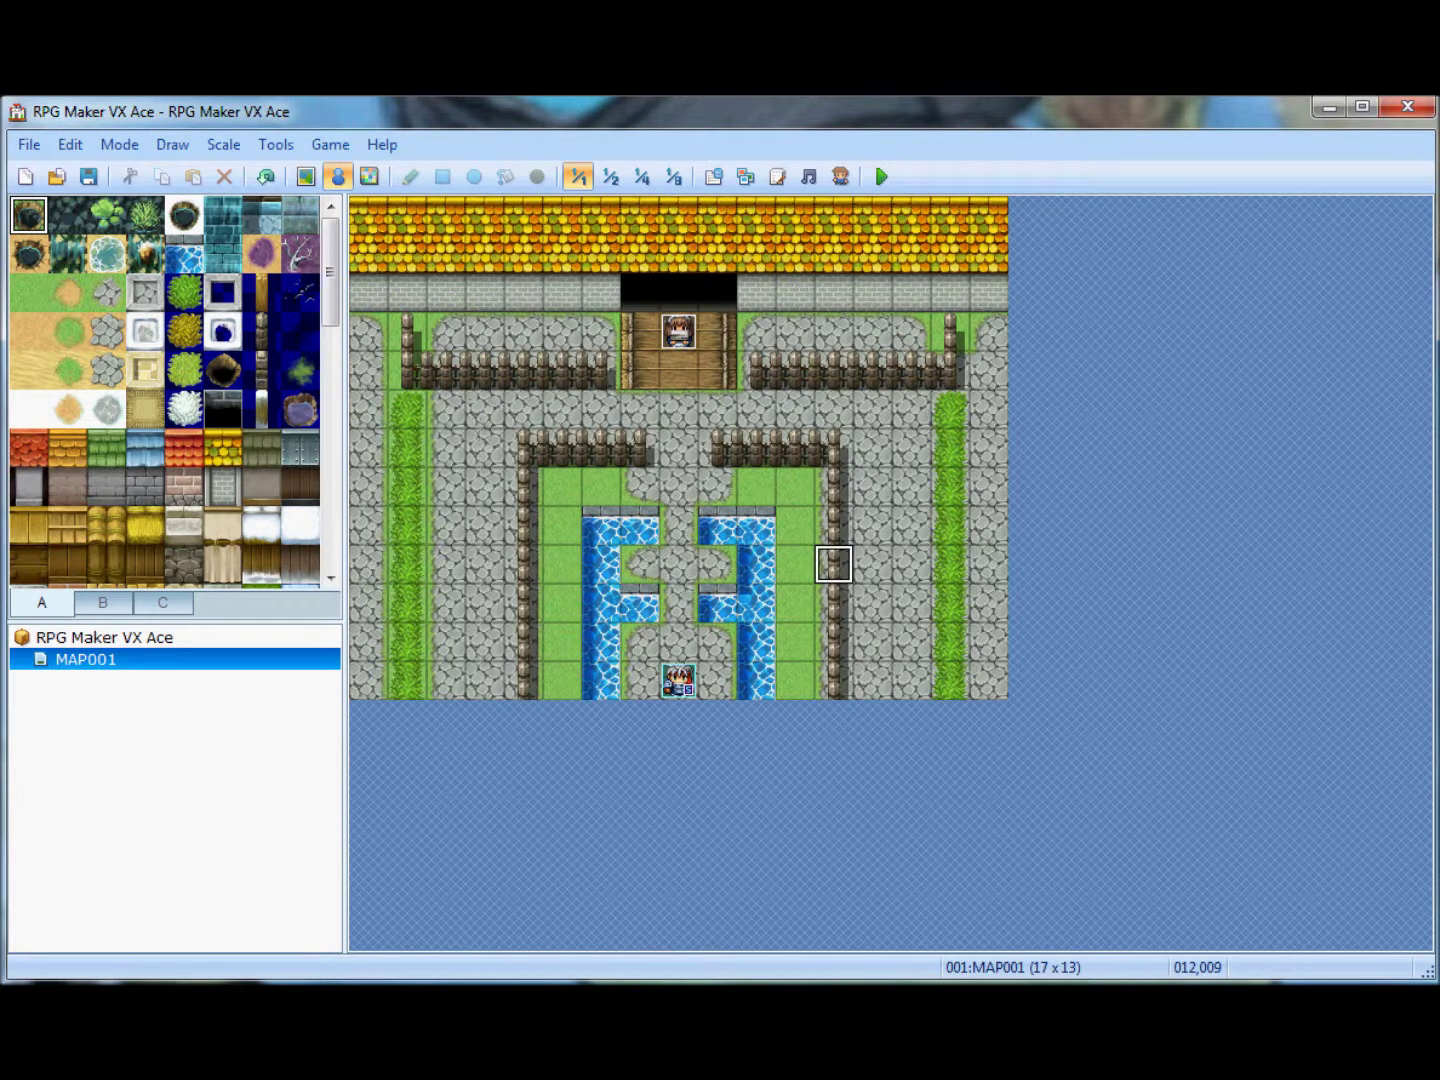
pyautogui.moveTo(856, 1000)
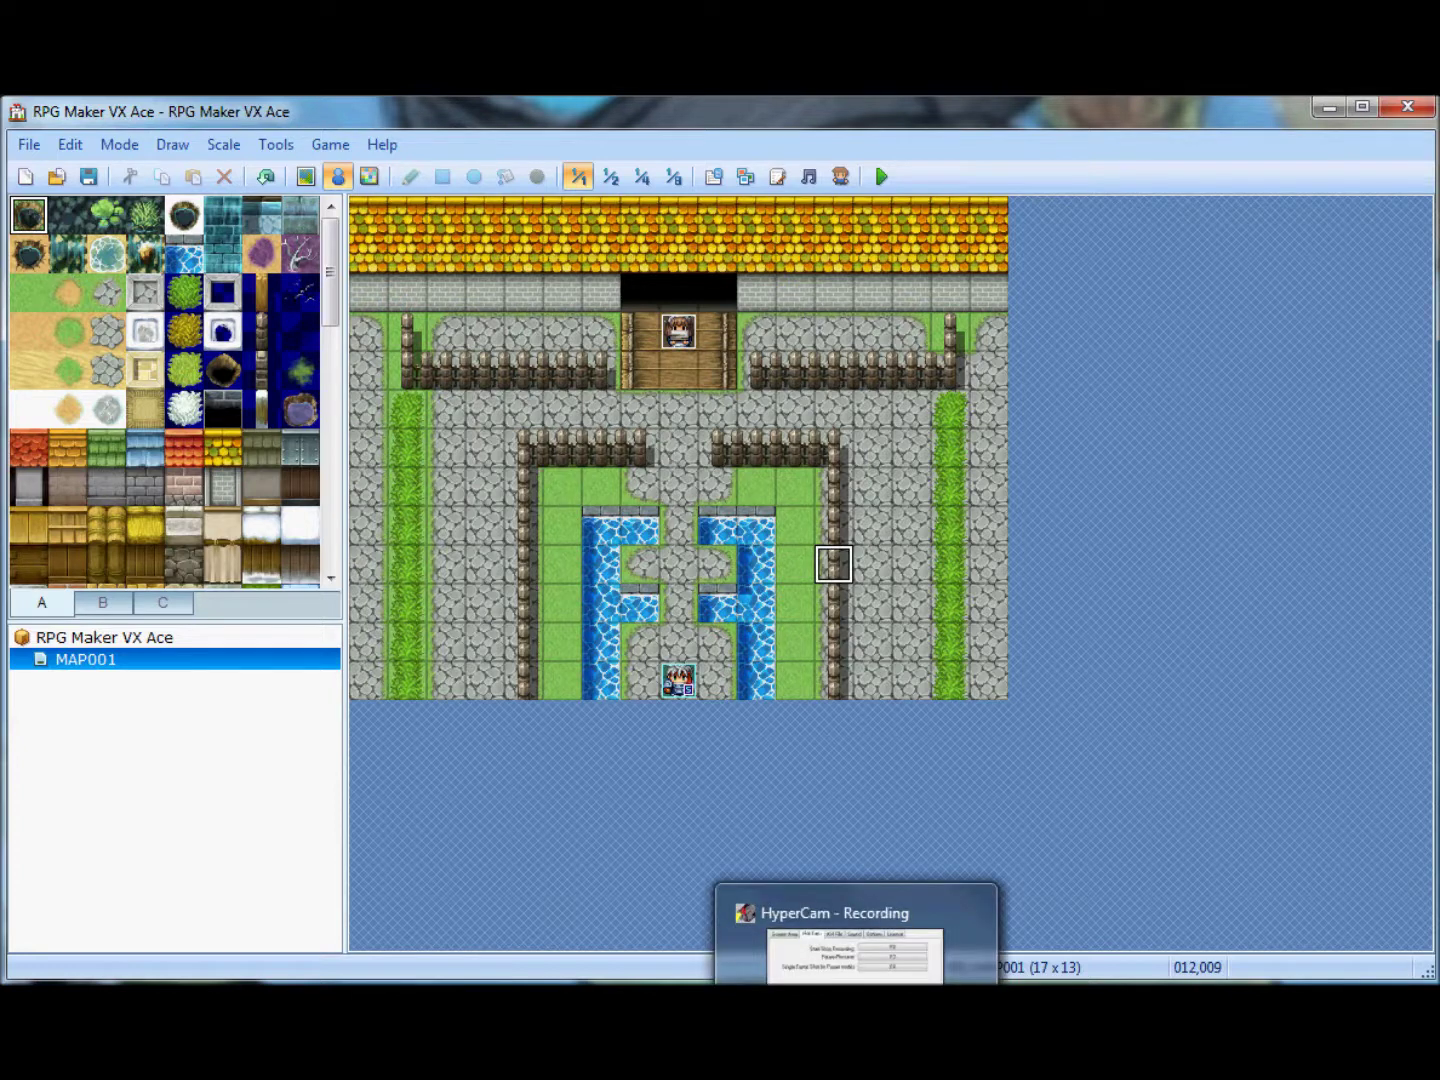